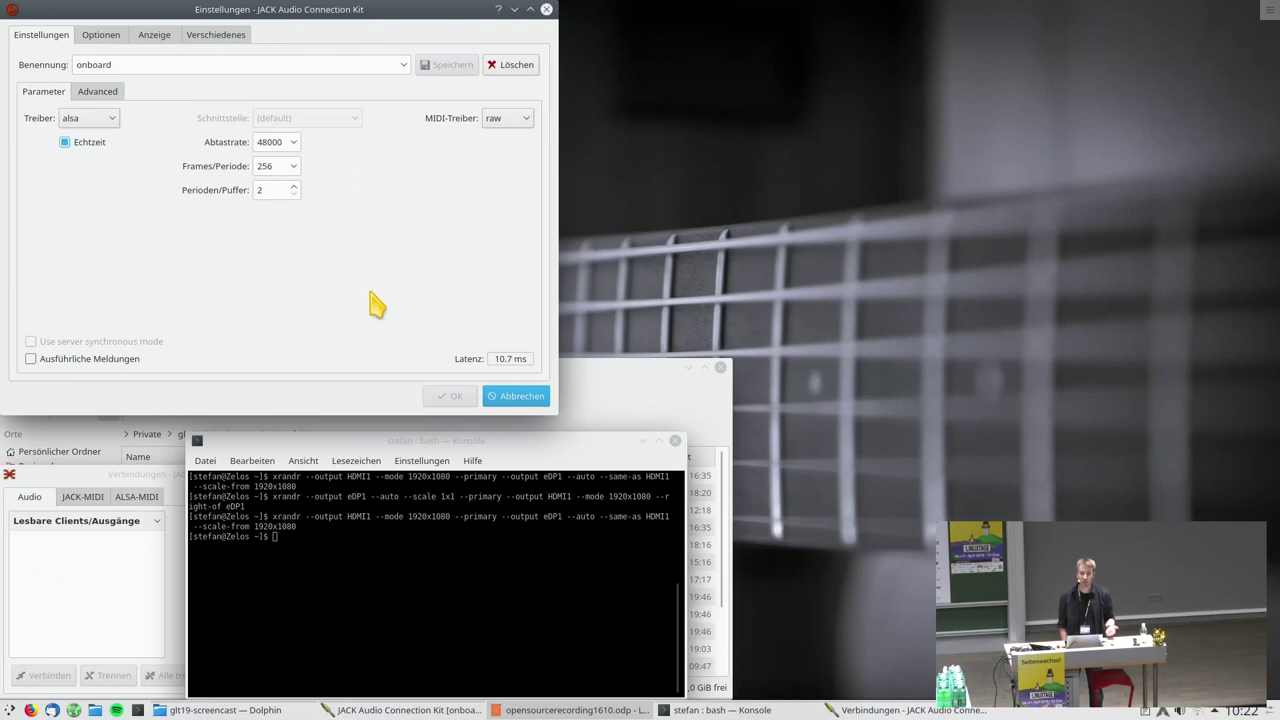
# Start the JACK audio server and open the glt-arp.ardour session from the glt19-screencast folder in a maximized Ardour window
pyautogui.press('Escape')
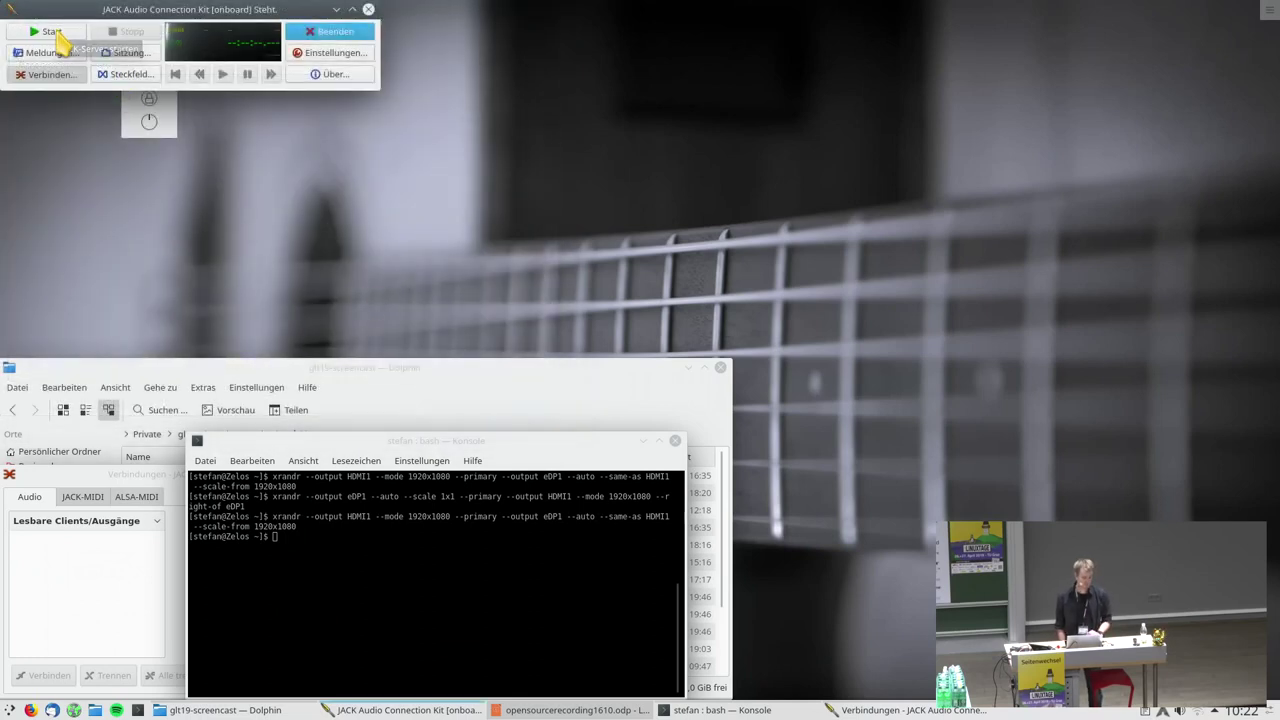
pyautogui.click(55, 33)
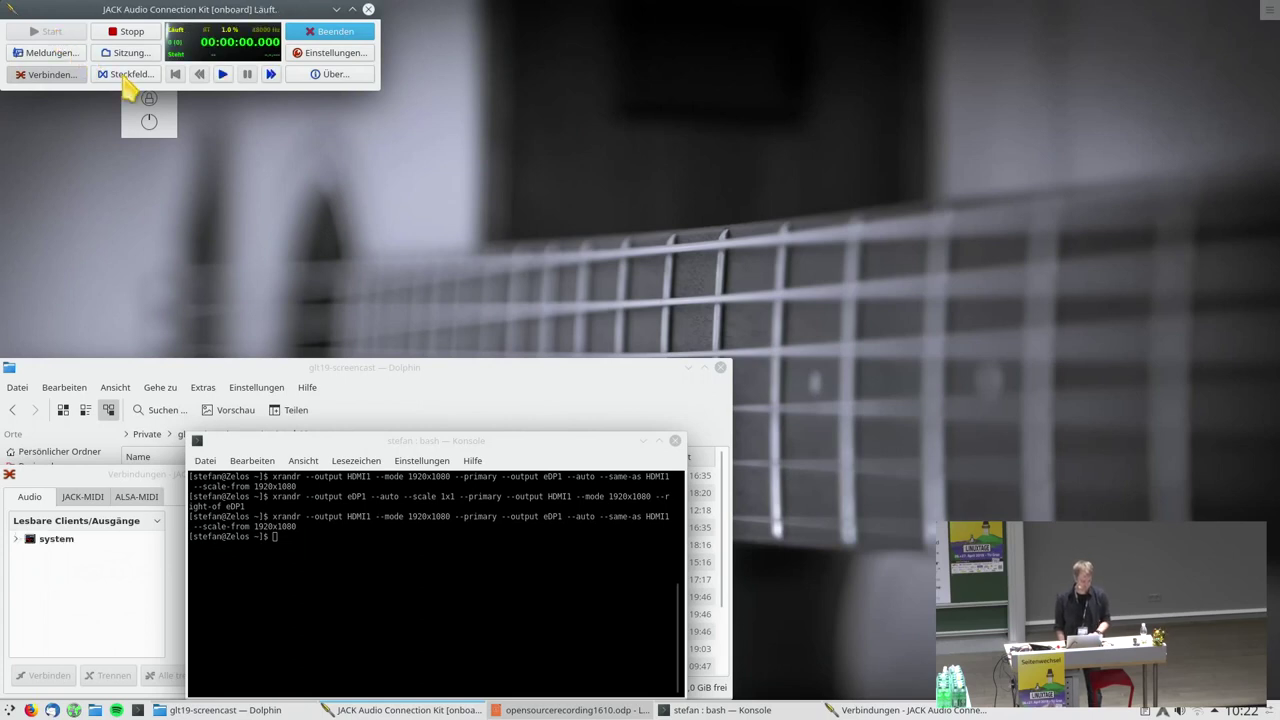
pyautogui.click(355, 369)
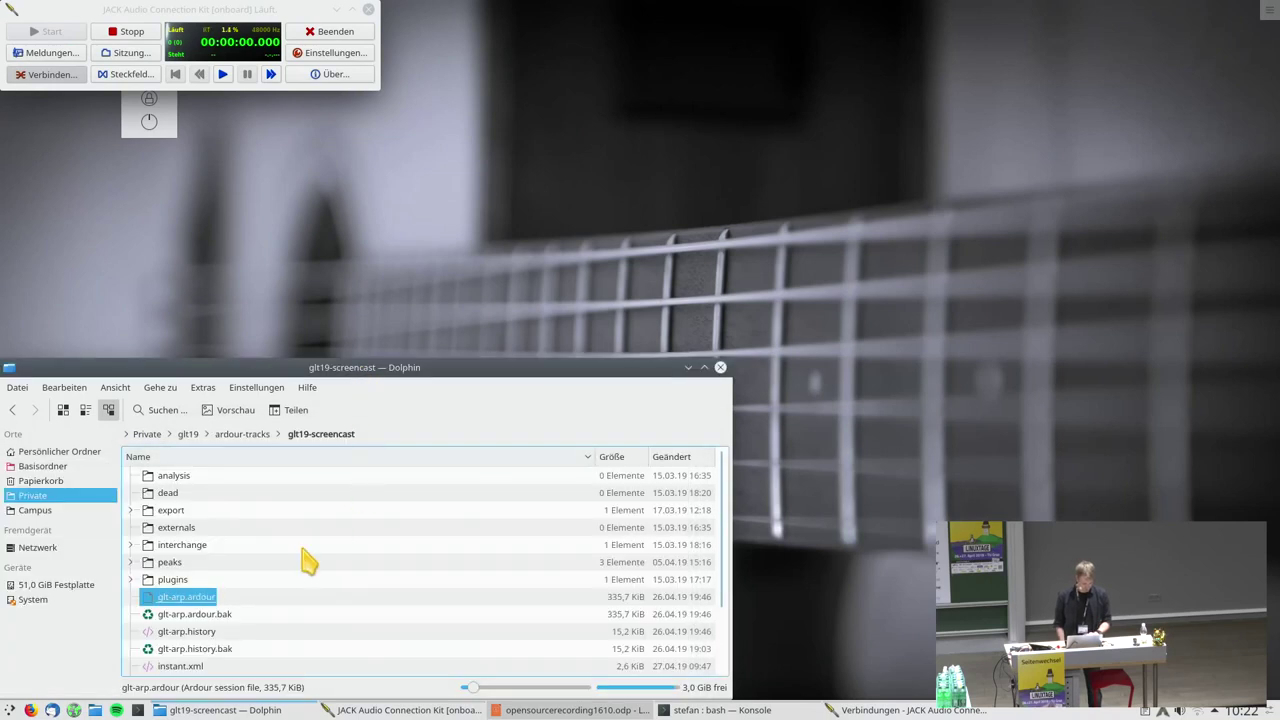
pyautogui.doubleClick(181, 600)
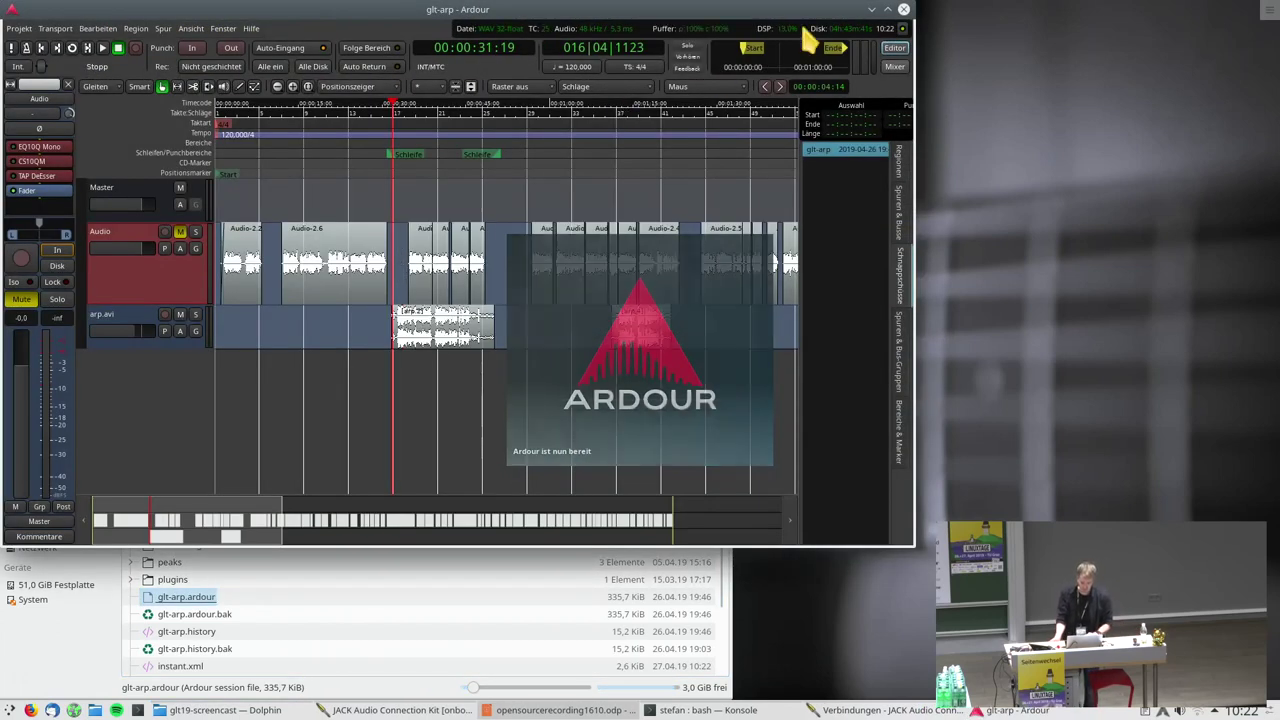
pyautogui.click(887, 9)
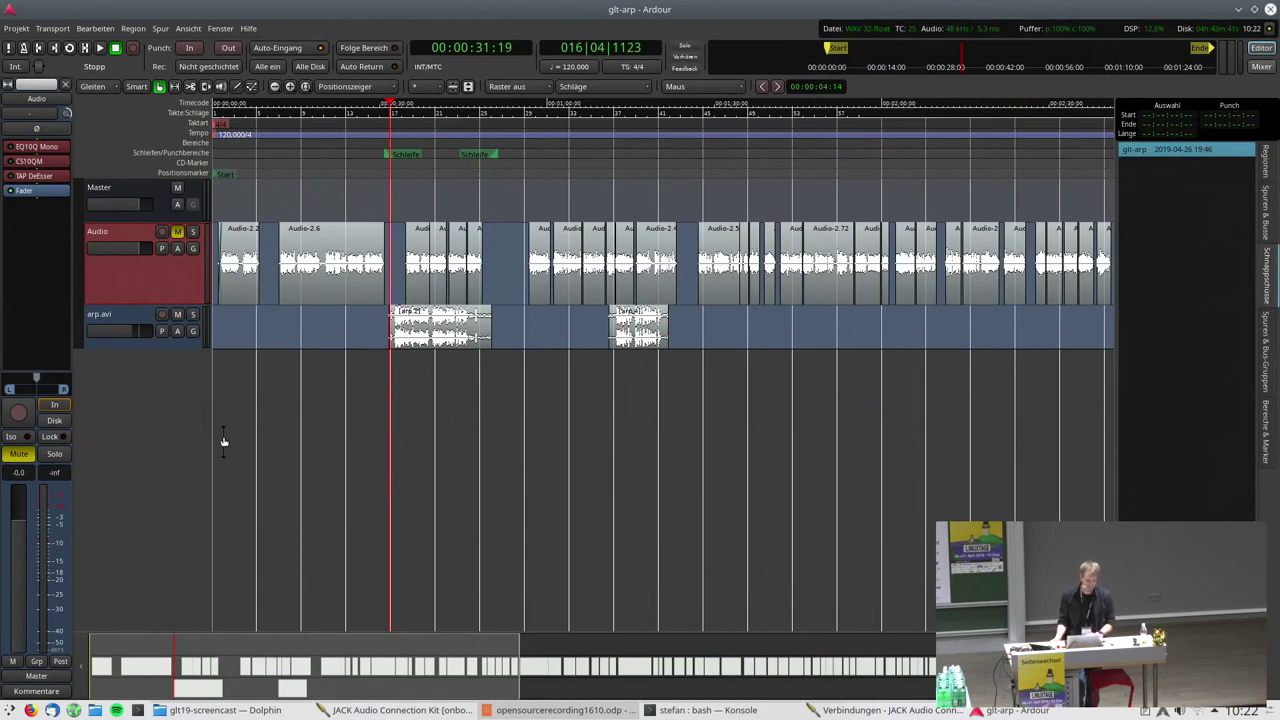
# Examine the arp.avi and Audio tracks' mixer strips, including the Audio track's input options, plugin slots, record control and fader
pyautogui.click(143, 322)
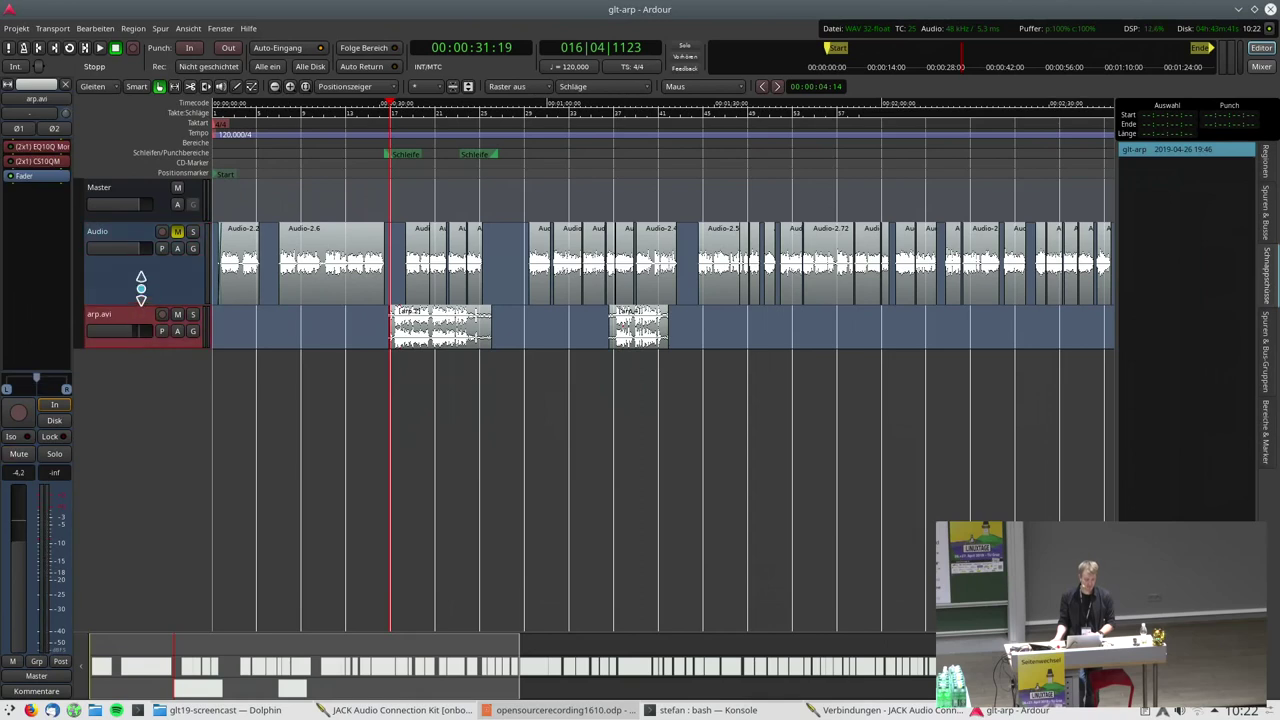
pyautogui.click(142, 289)
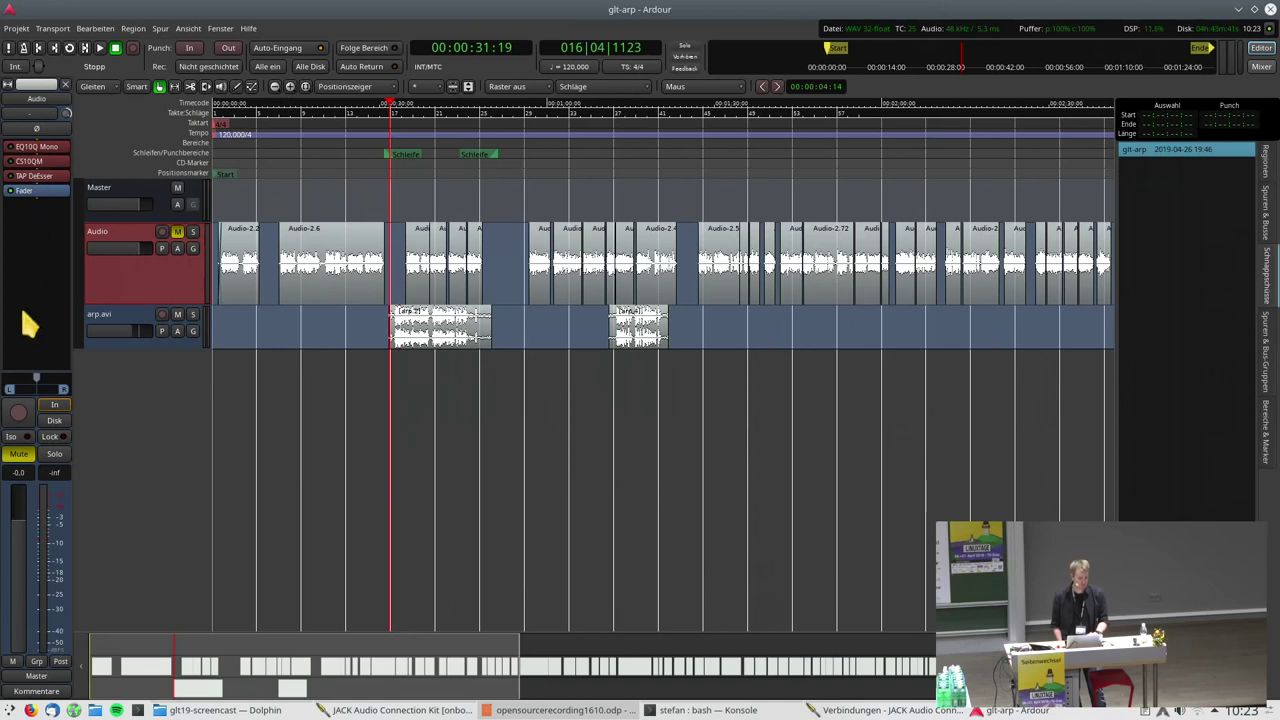
pyautogui.click(31, 114)
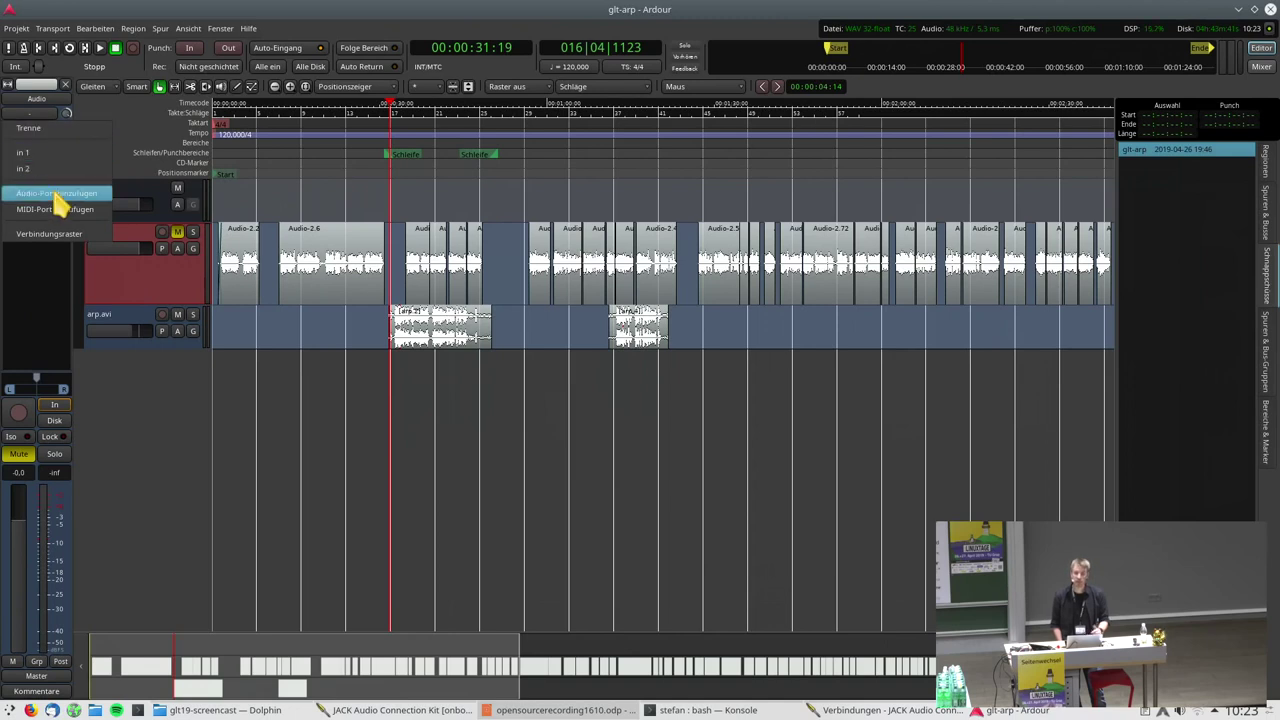
pyautogui.click(37, 311)
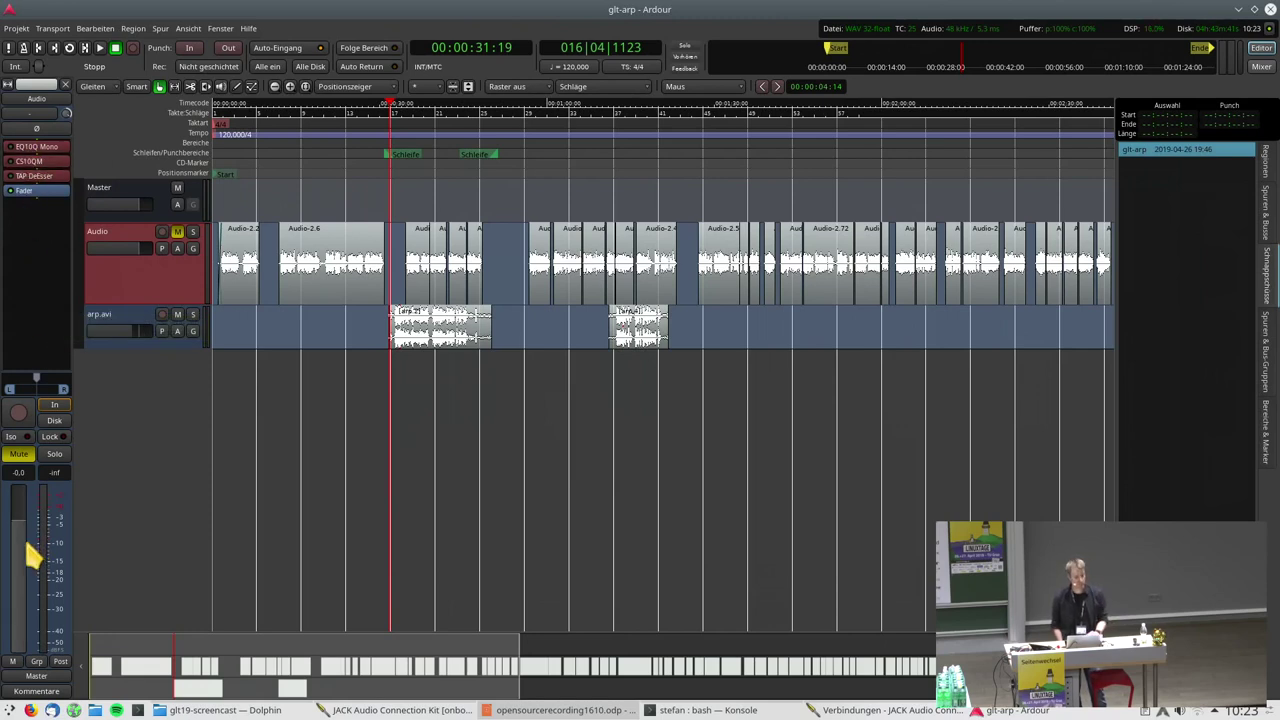
pyautogui.moveTo(42, 392)
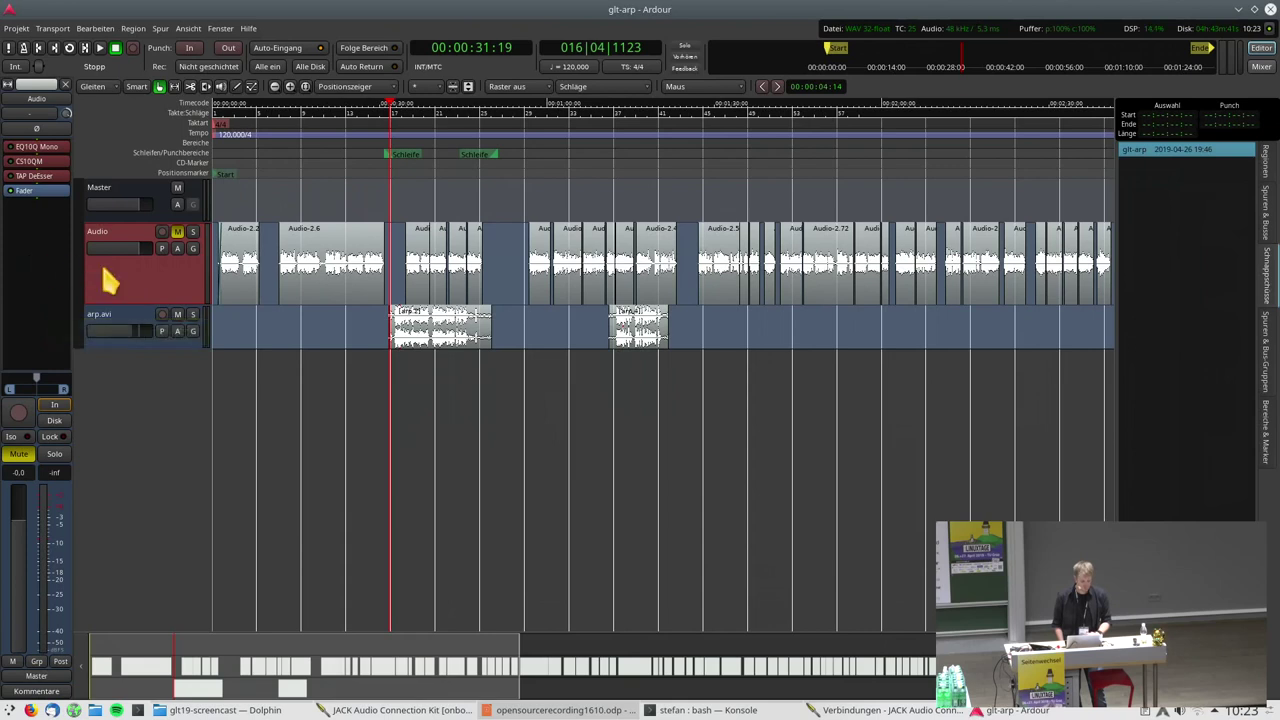
pyautogui.click(17, 414)
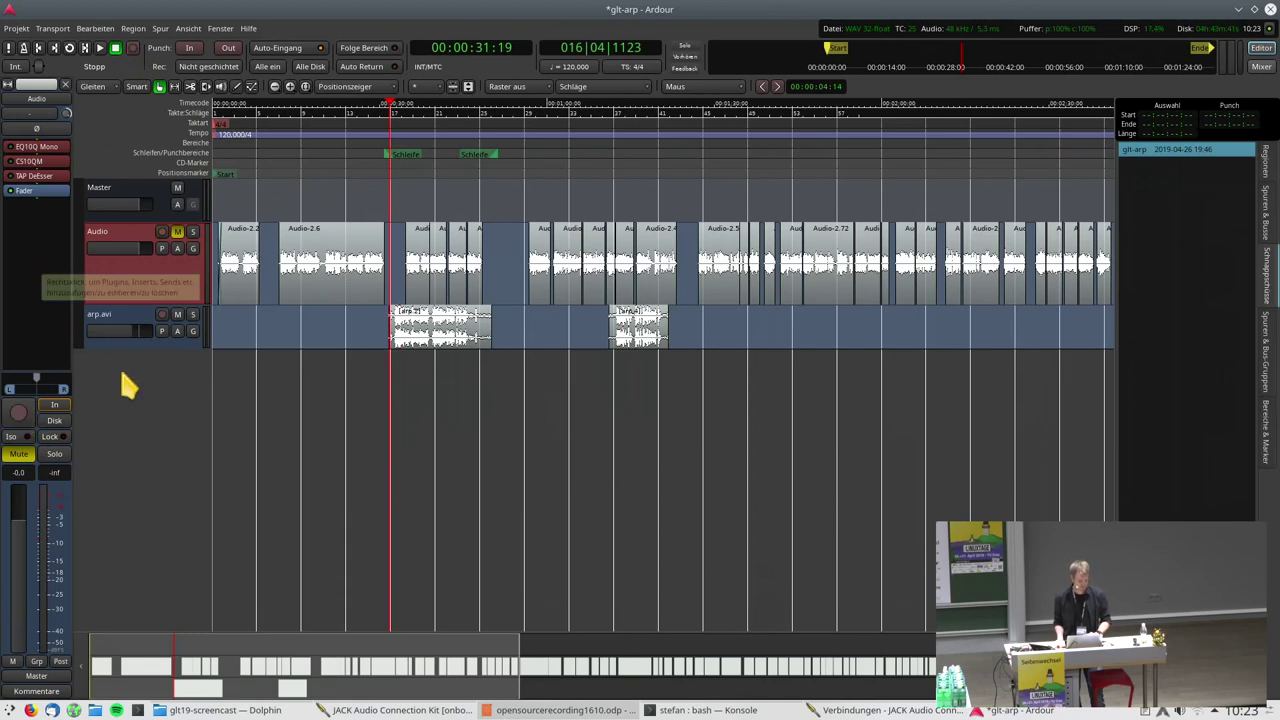
# Loop the marked range and turn off bypass on the Audio track's EQ10Q Mono to hear the equalizer, ending with playback stopped
pyautogui.click(69, 48)
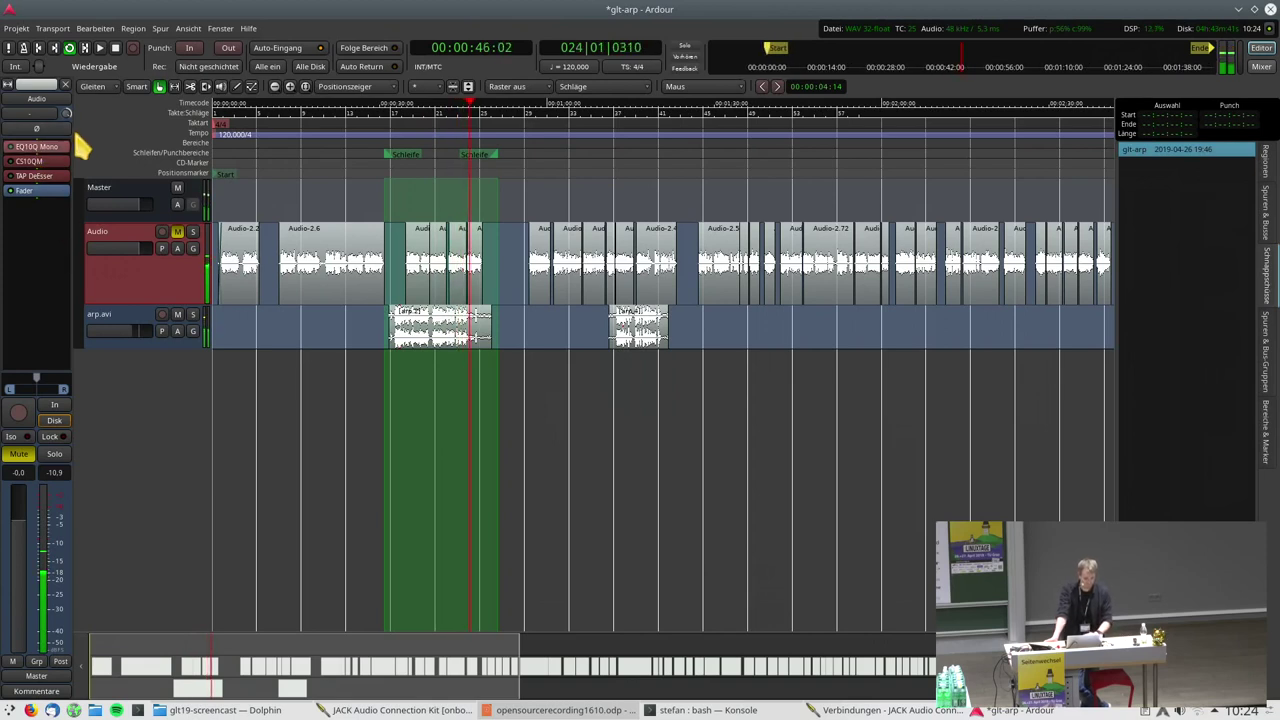
pyautogui.click(115, 49)
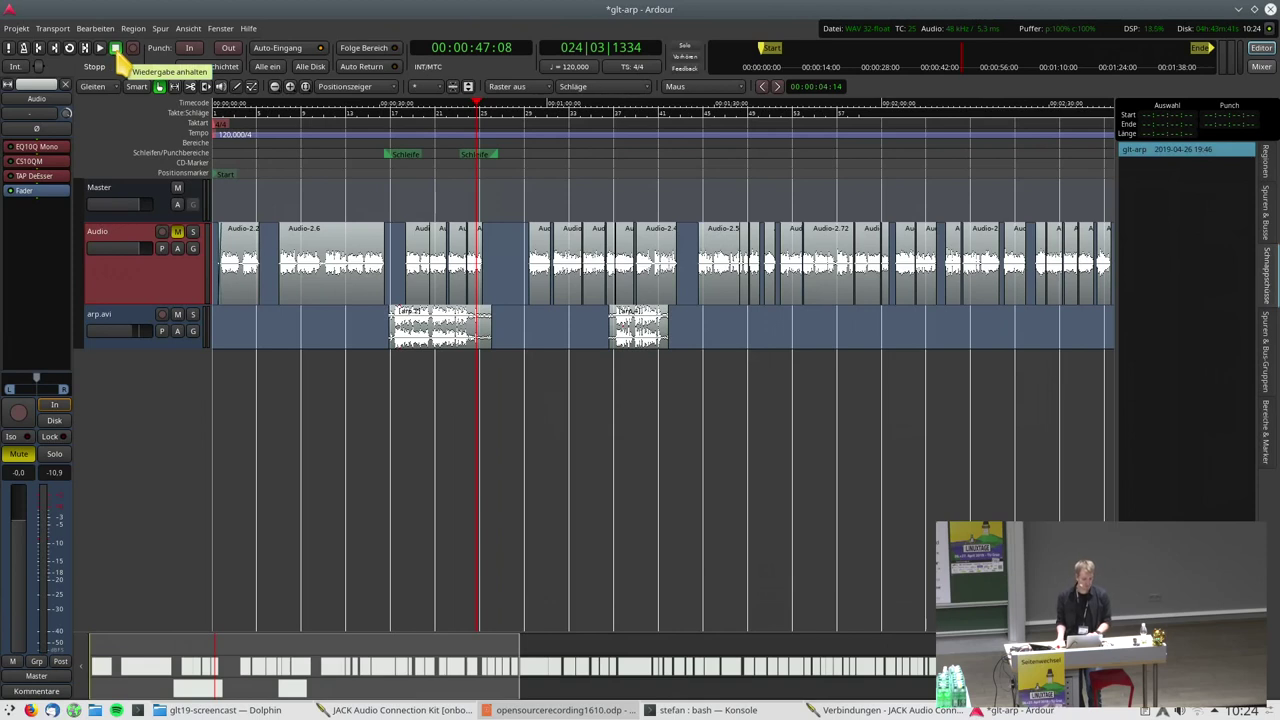
pyautogui.click(69, 48)
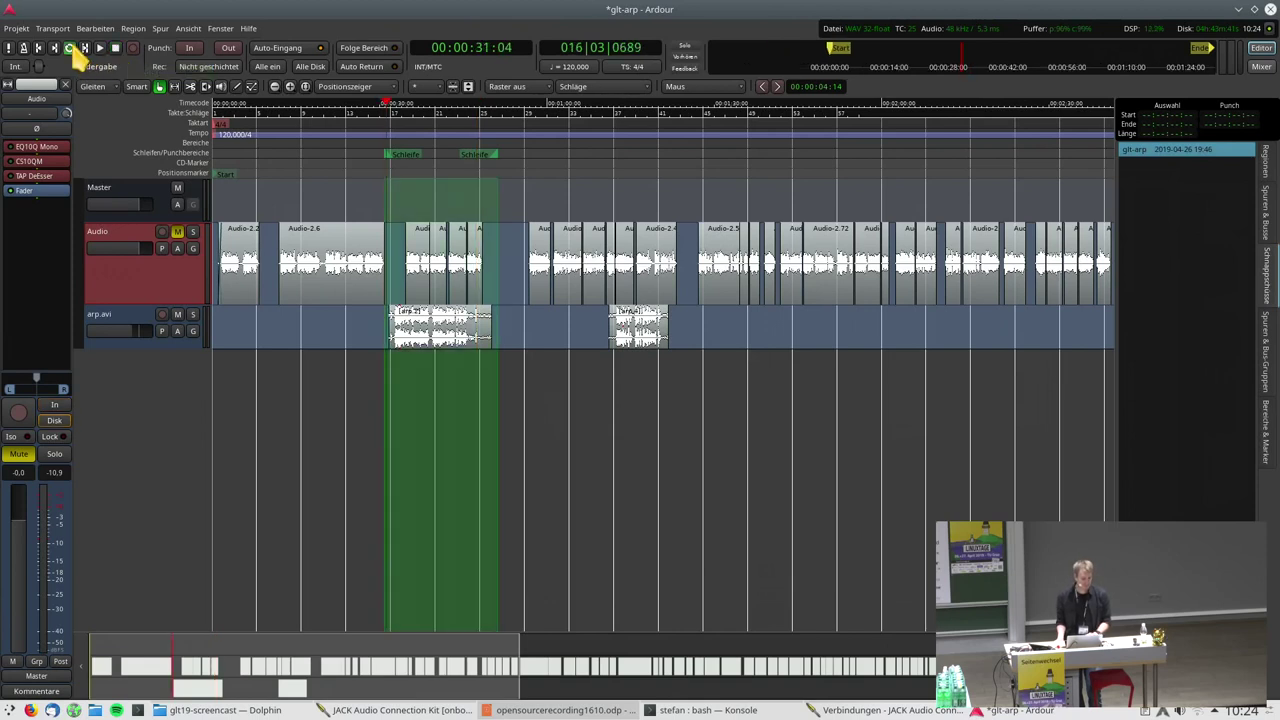
pyautogui.doubleClick(44, 146)
pyautogui.moveTo(551, 356); pyautogui.dragTo(556, 246)
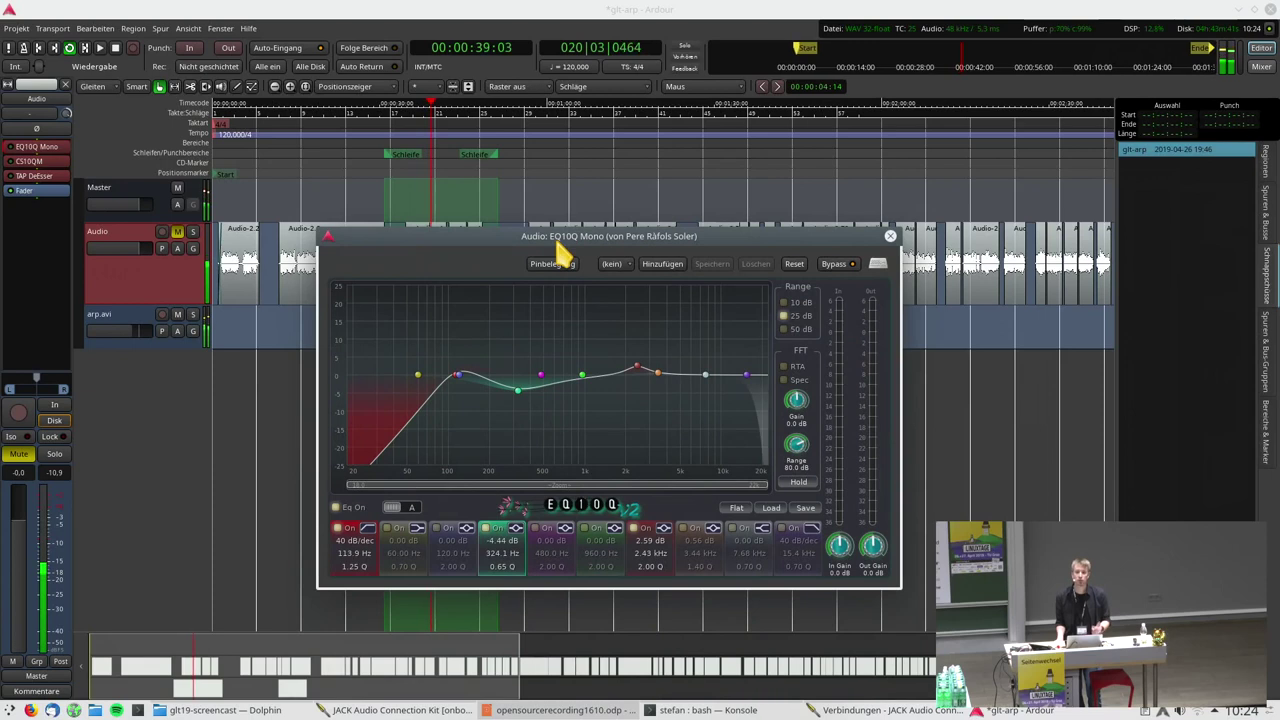
pyautogui.click(835, 268)
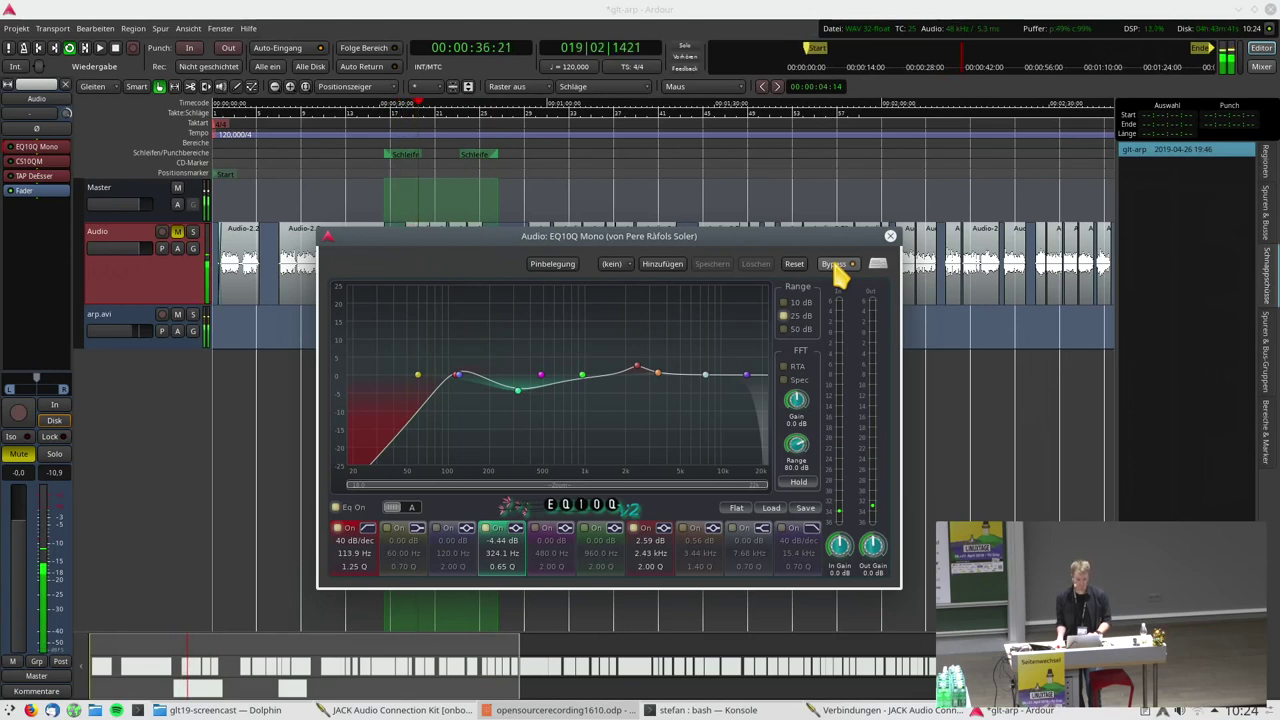
pyautogui.click(835, 265)
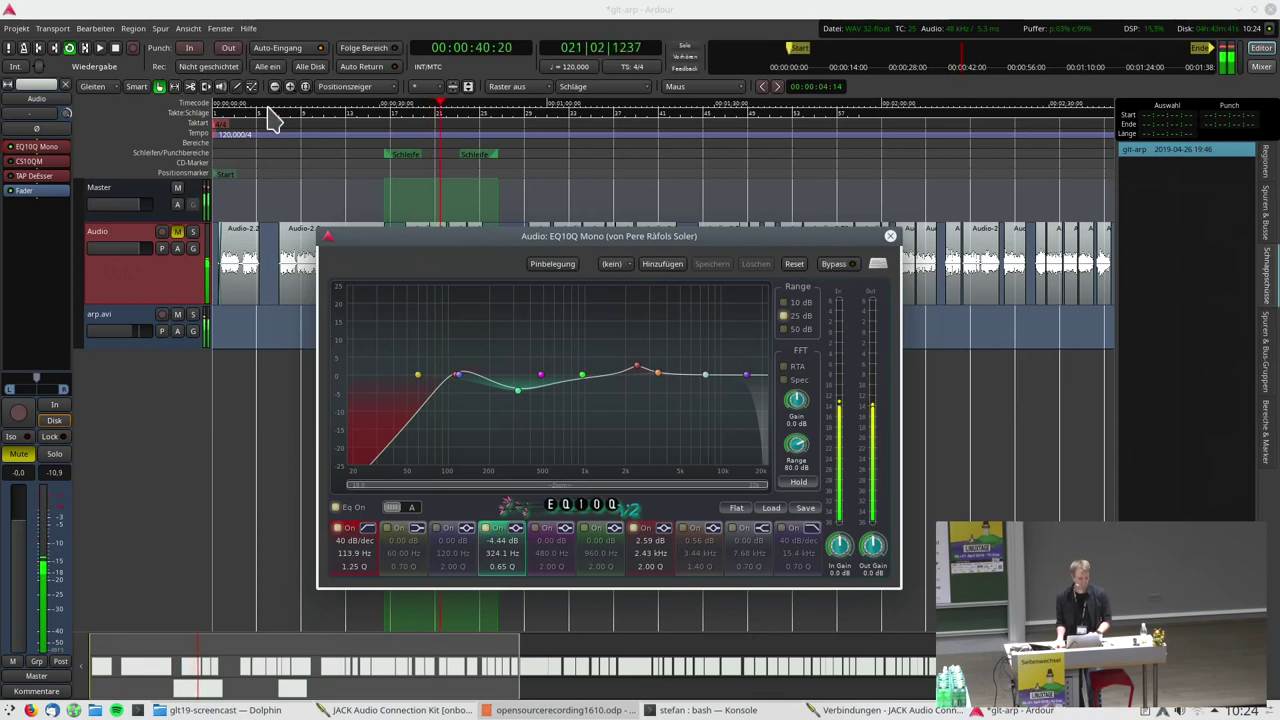
pyautogui.click(116, 48)
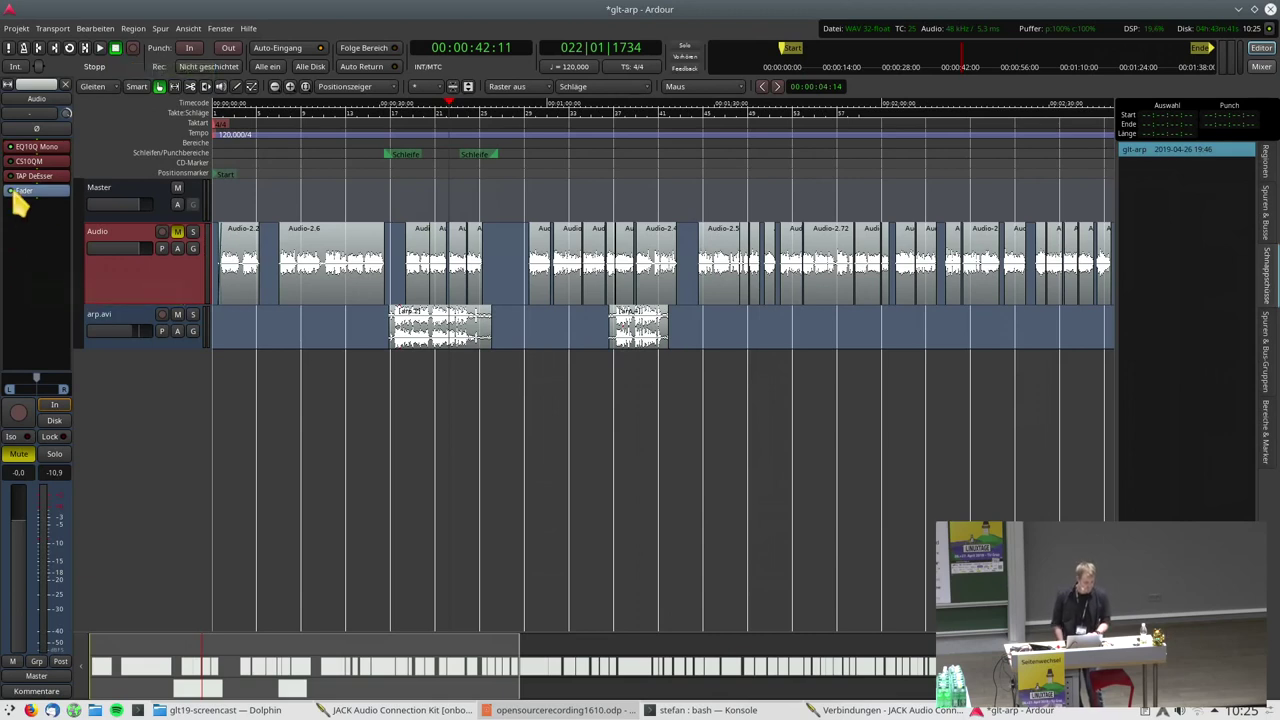
# Try turning off bypass on the arp.avi track's EQ10Q Mono while the marked range plays in a loop
pyautogui.click(140, 323)
pyautogui.doubleClick(30, 147)
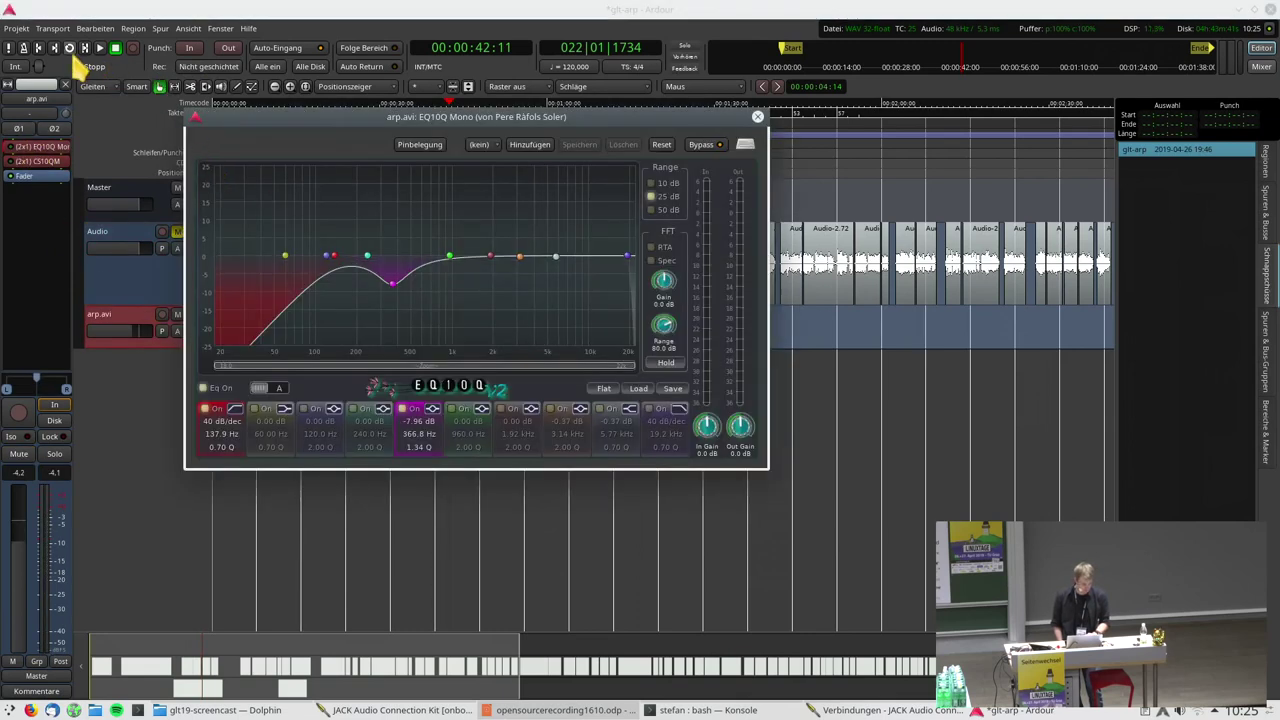
pyautogui.click(69, 48)
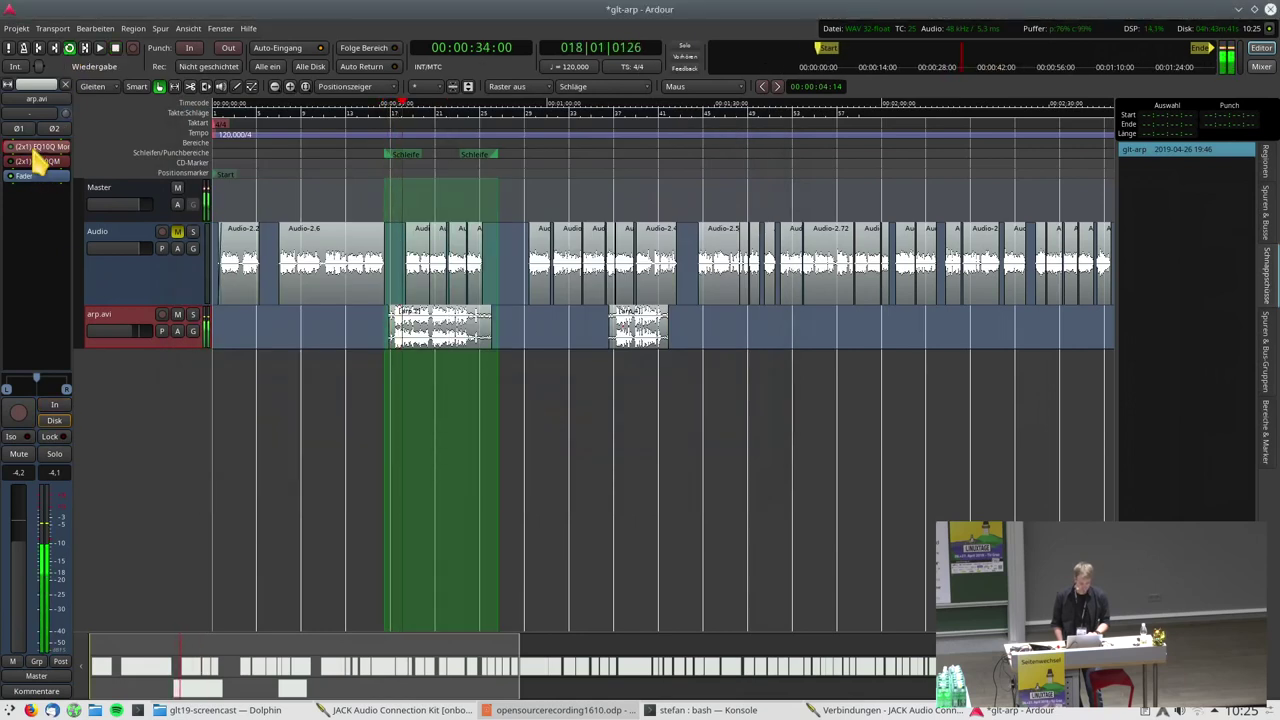
pyautogui.doubleClick(35, 148)
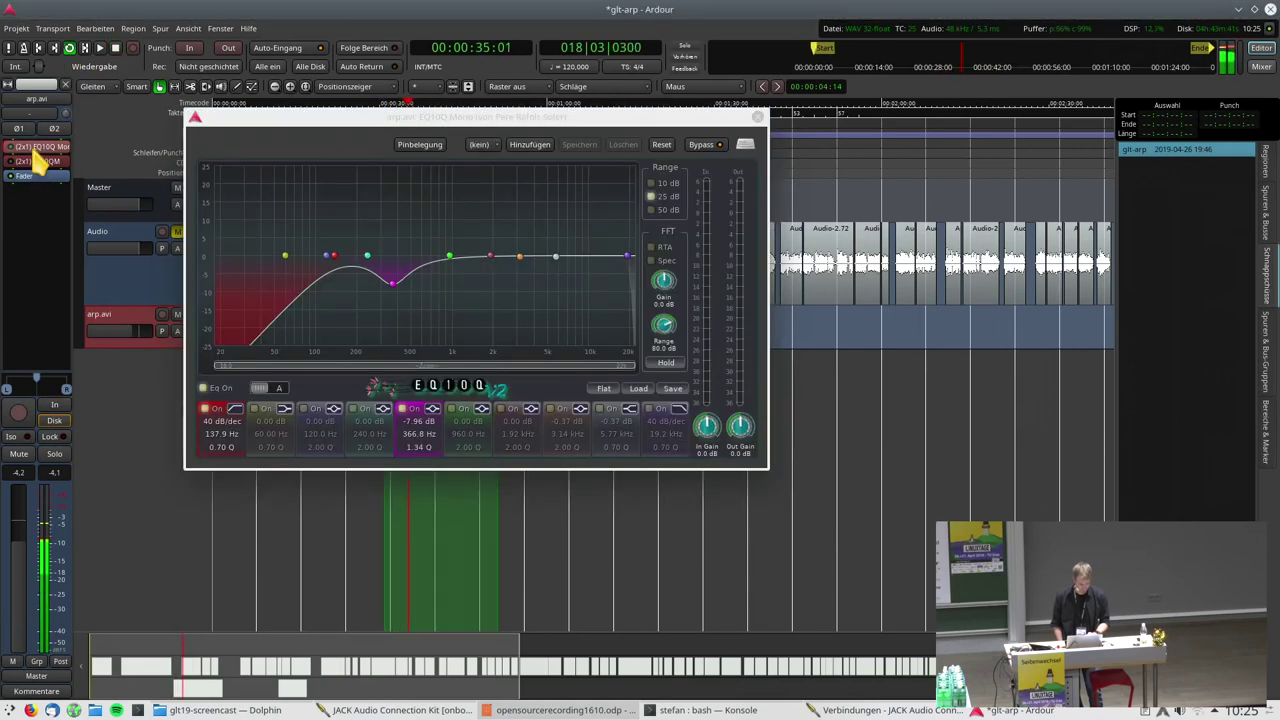
pyautogui.click(704, 147)
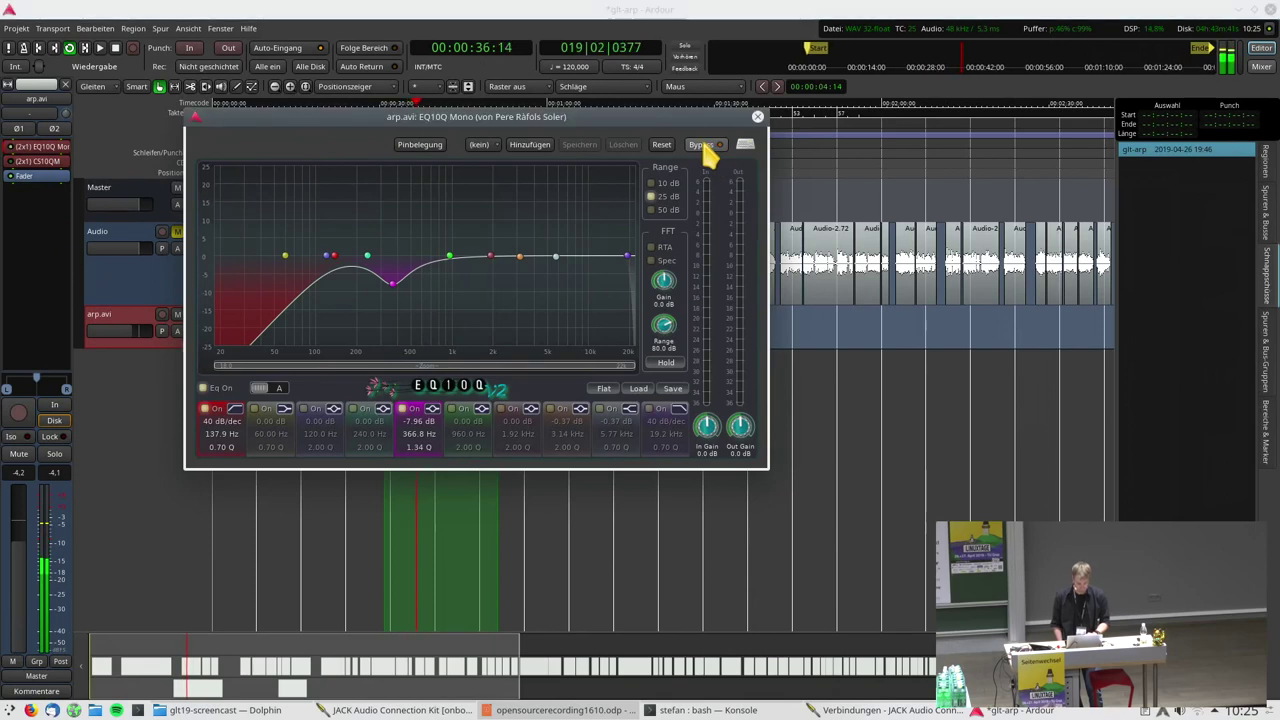
# Close Ardour and reopen the glt-arp.ardour session in a maximized window
pyautogui.hotkey('ctrl', 'q')
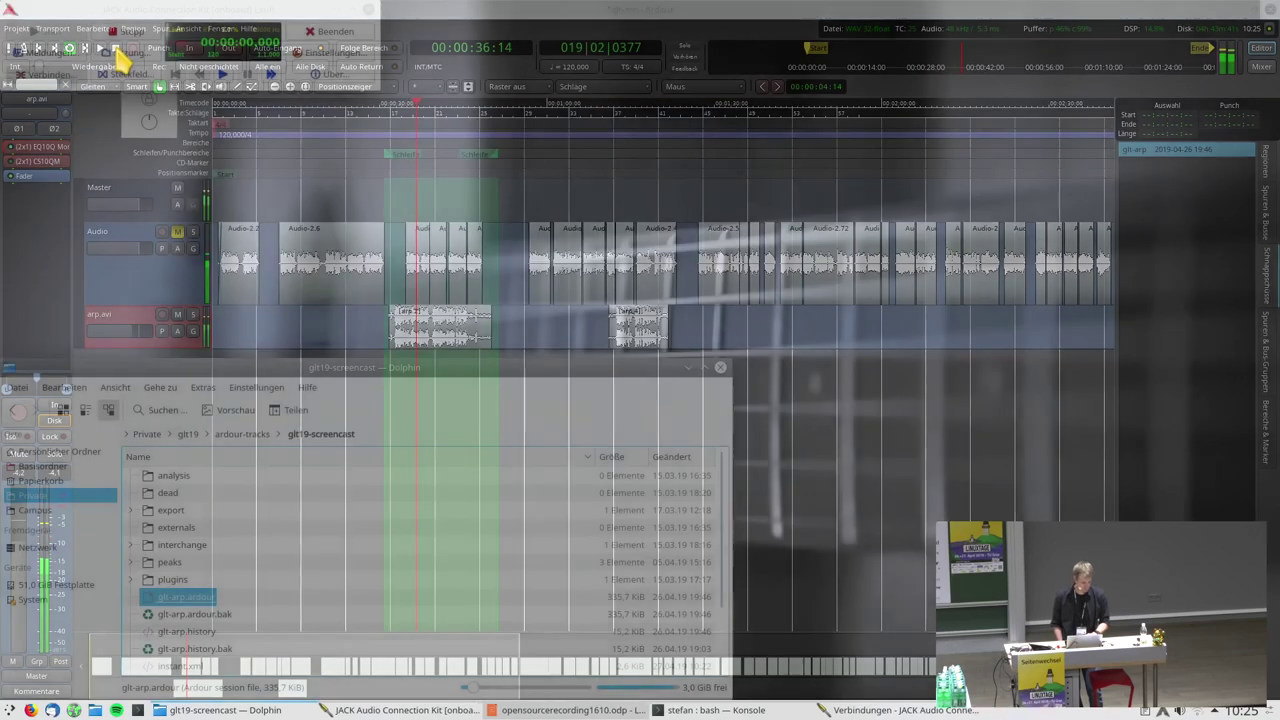
pyautogui.click(122, 53)
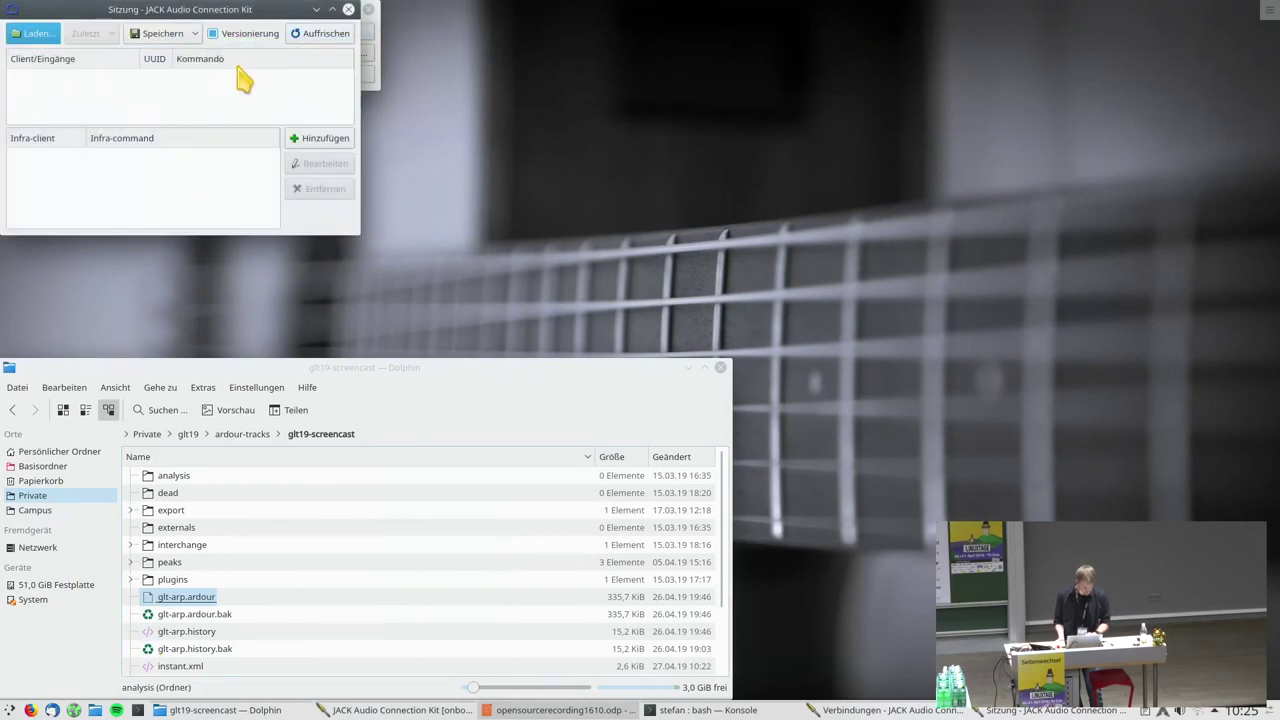
pyautogui.click(183, 604)
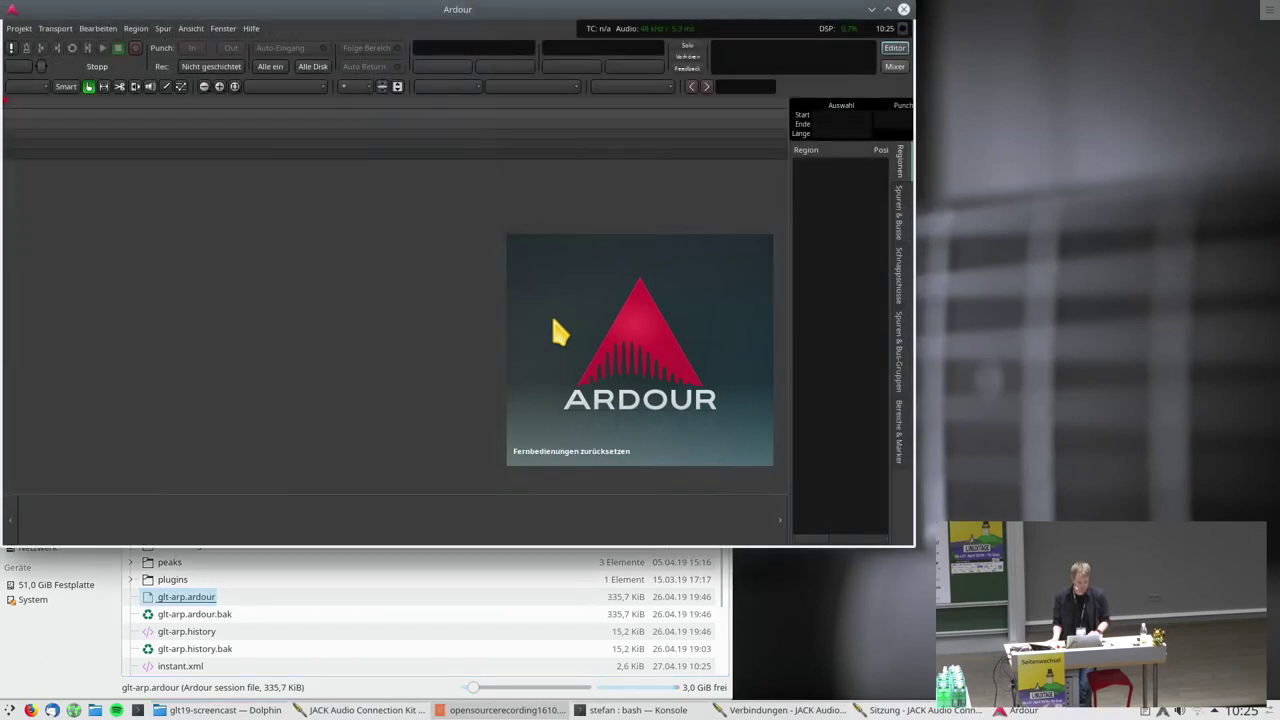
pyautogui.click(887, 9)
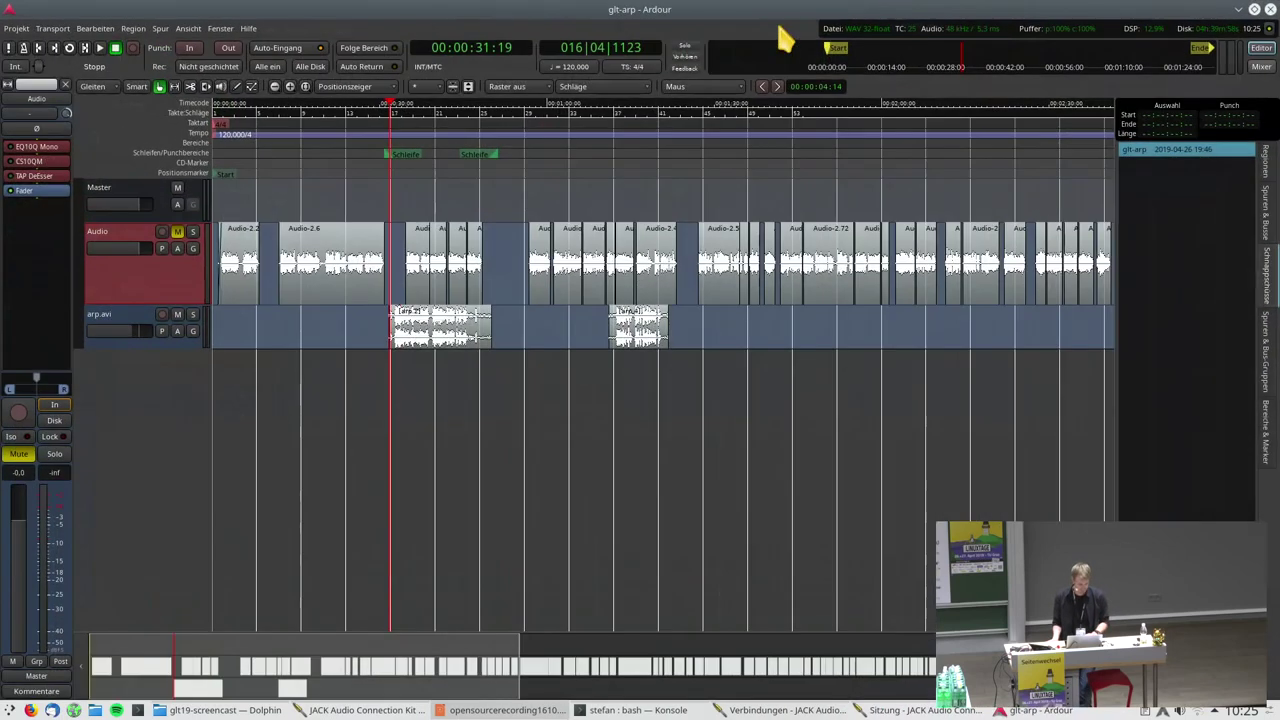
# Turn off bypass on the arp.avi track's EQ10Q Mono during loop playback, close the equalizer window and stop playback
pyautogui.click(110, 320)
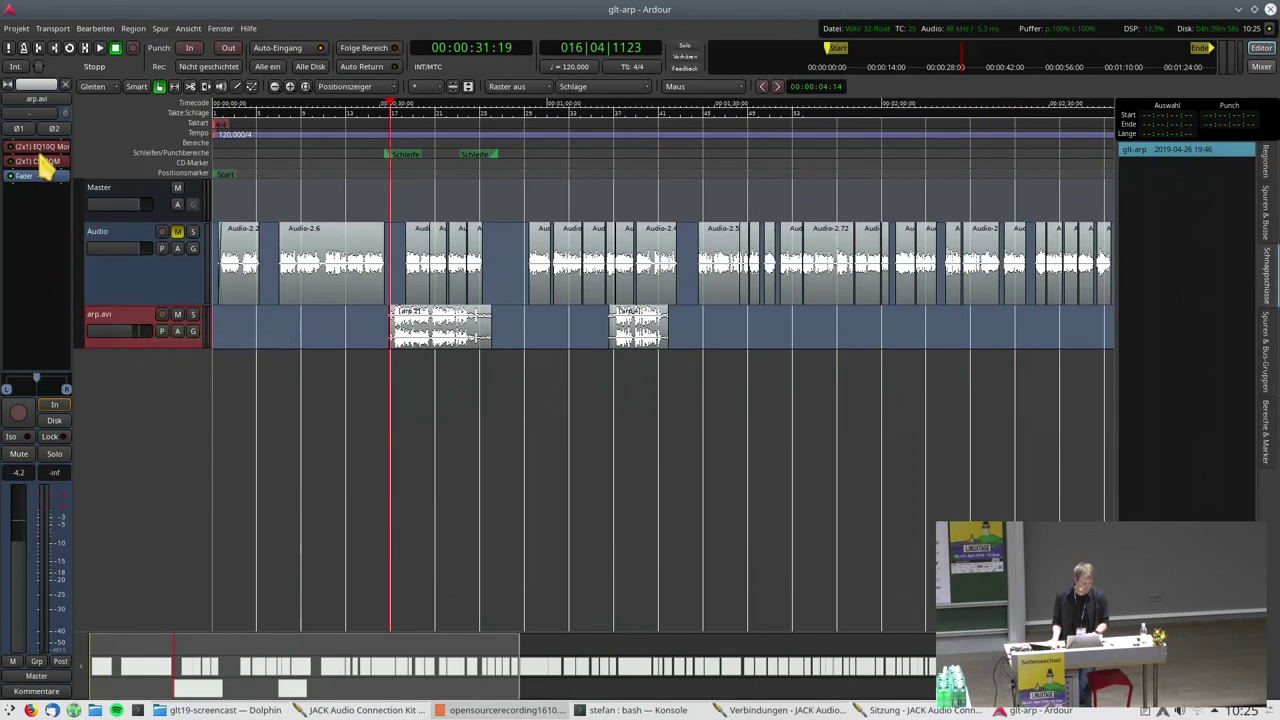
pyautogui.click(69, 48)
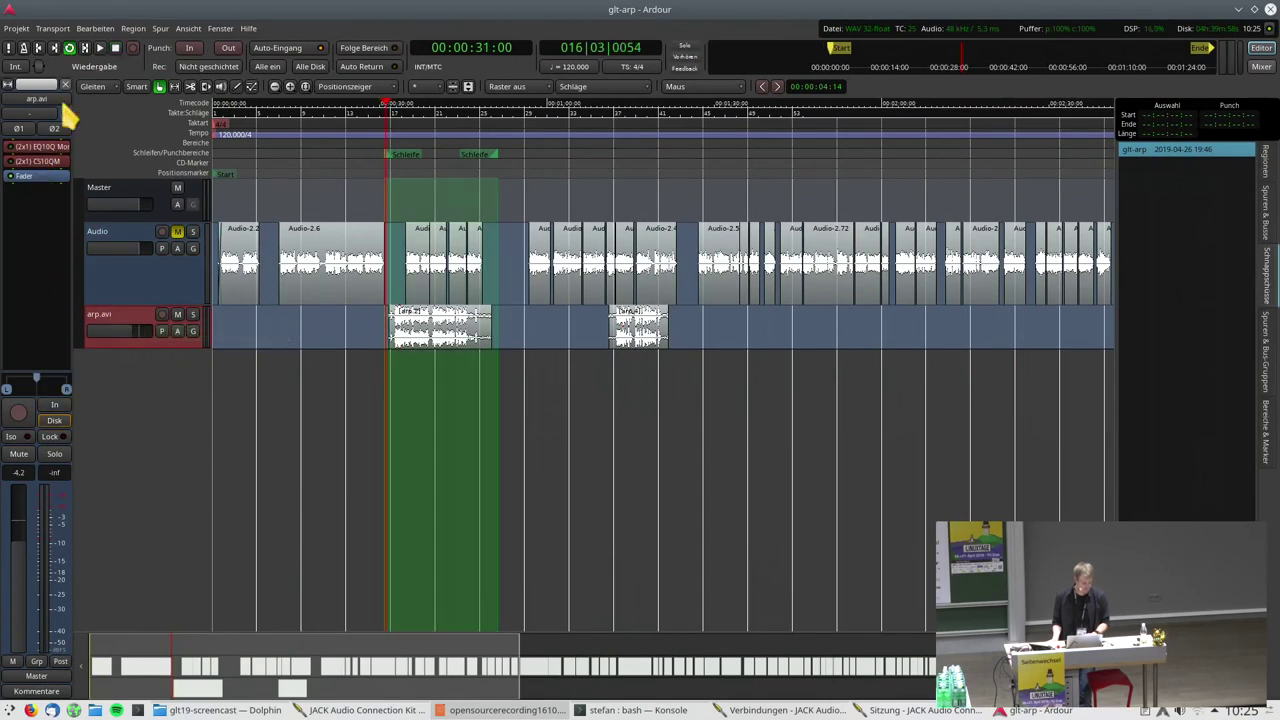
pyautogui.doubleClick(38, 146)
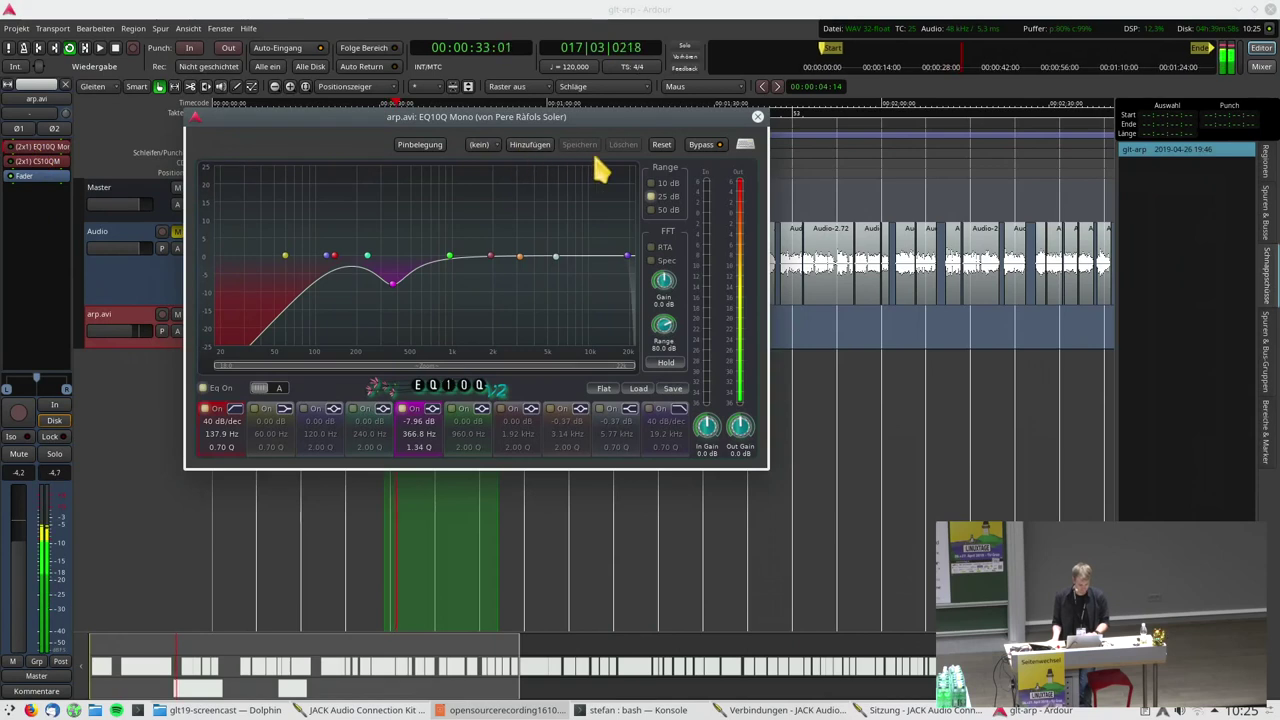
pyautogui.click(704, 145)
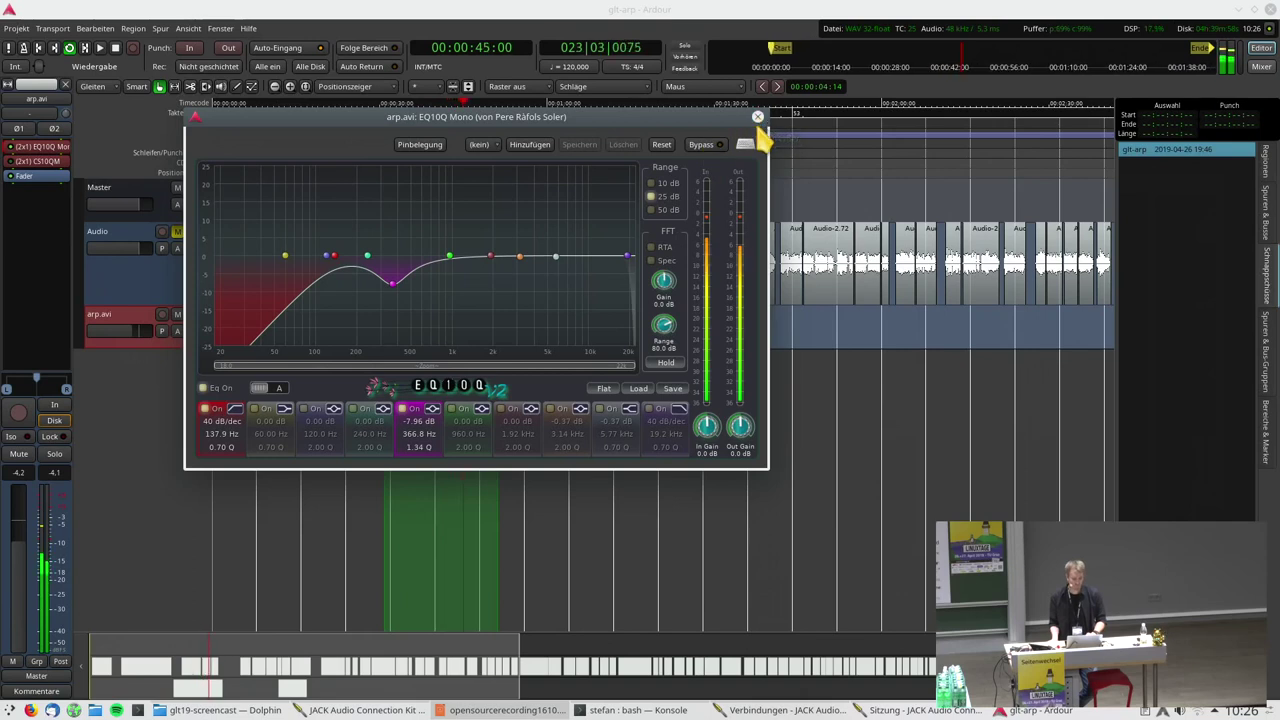
pyautogui.click(758, 117)
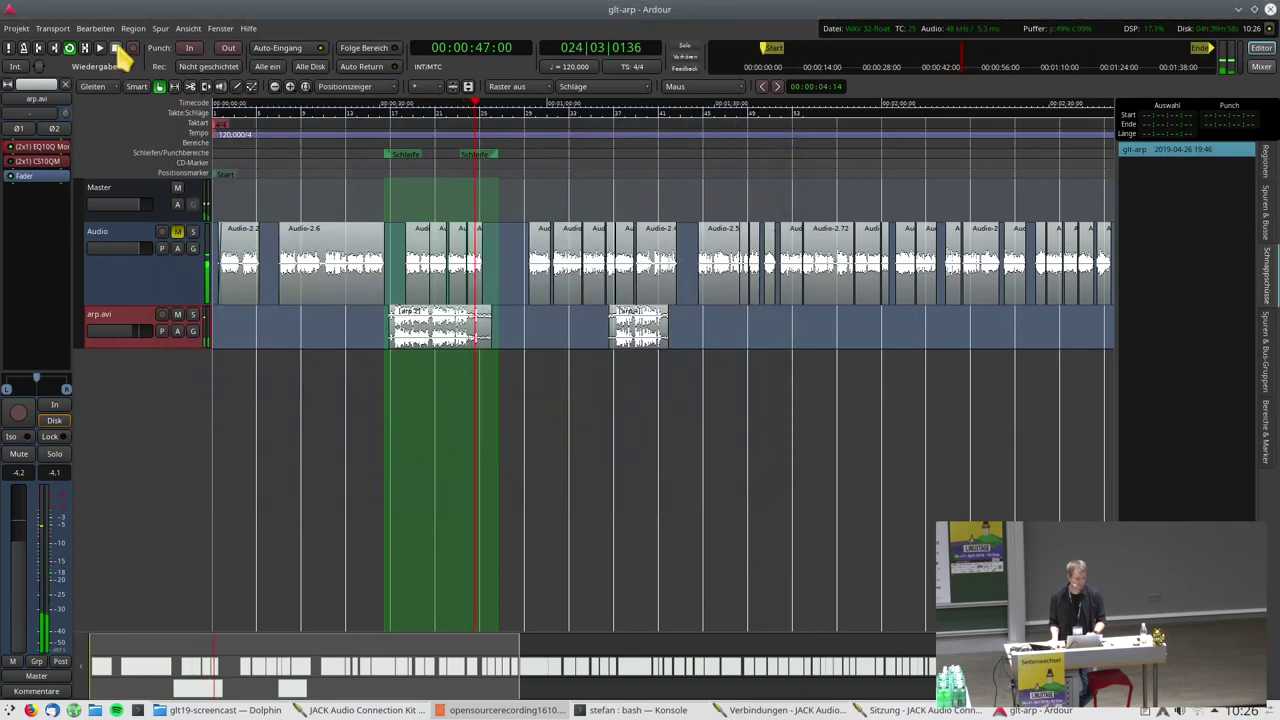
pyautogui.click(115, 48)
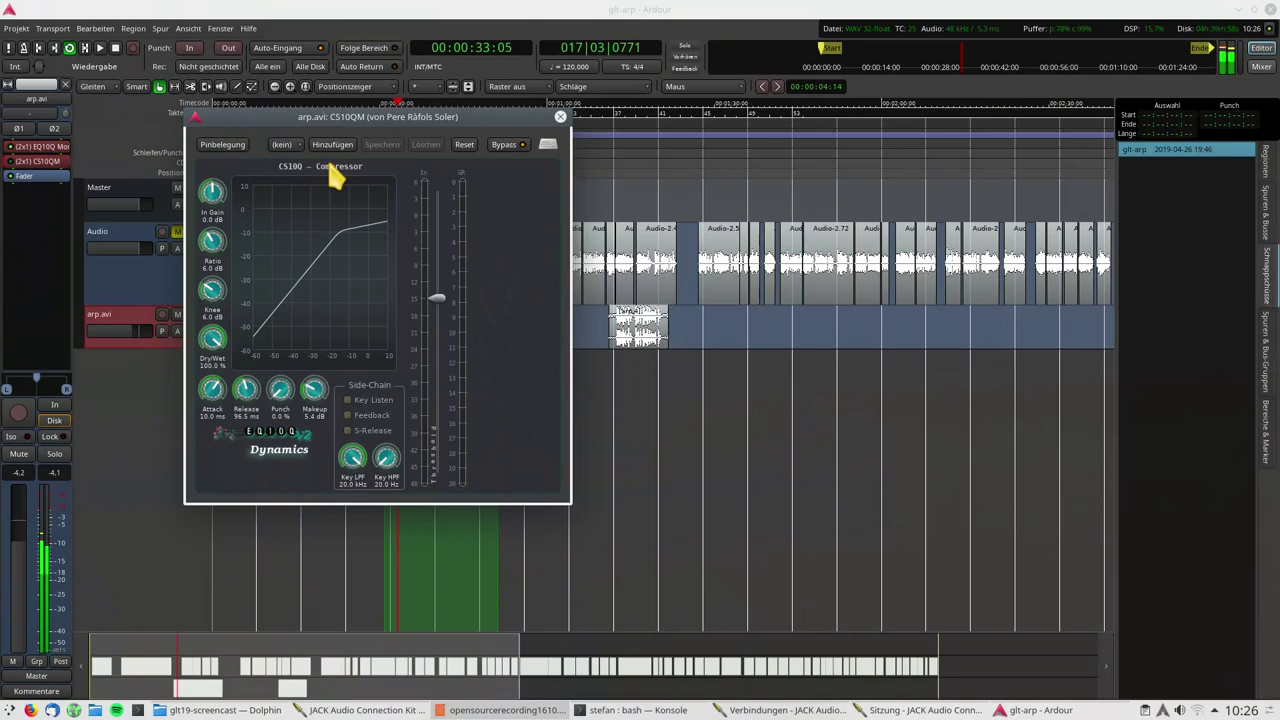
# Turn off bypass on the arp.avi track's CS10QM compressor while the loop plays, then stop playback
pyautogui.click(506, 147)
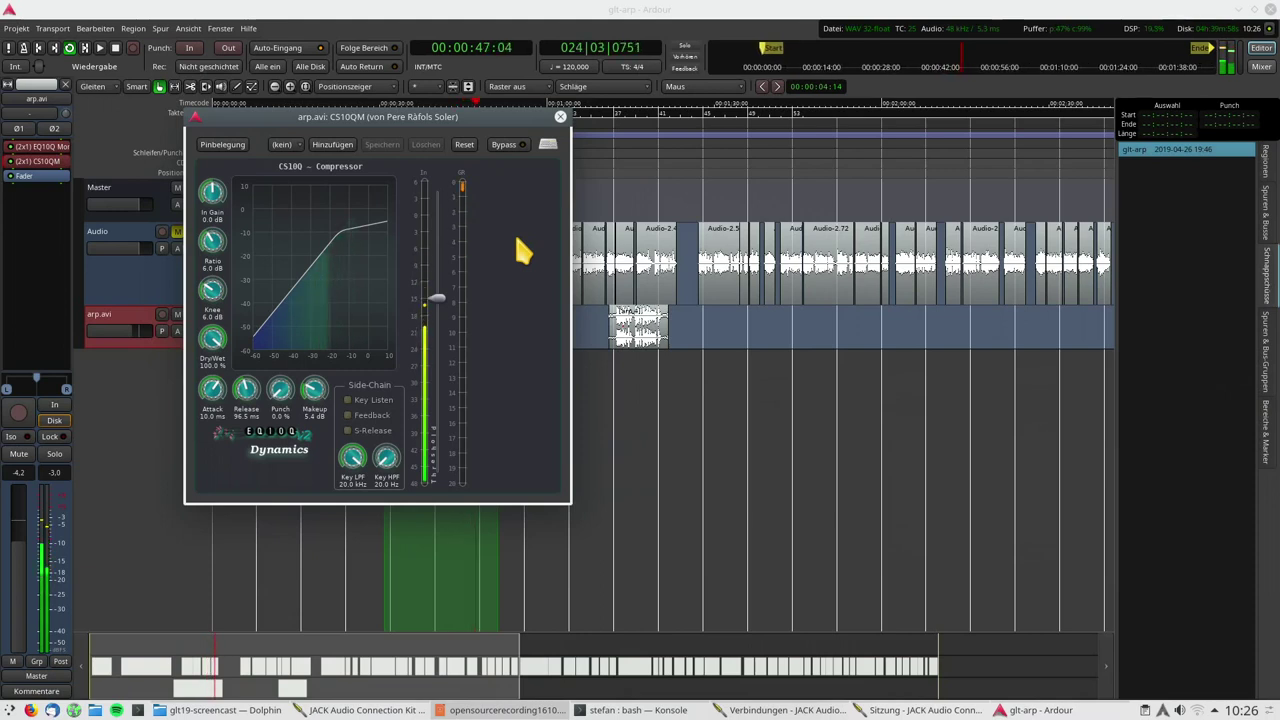
pyautogui.click(115, 49)
pyautogui.click(115, 50)
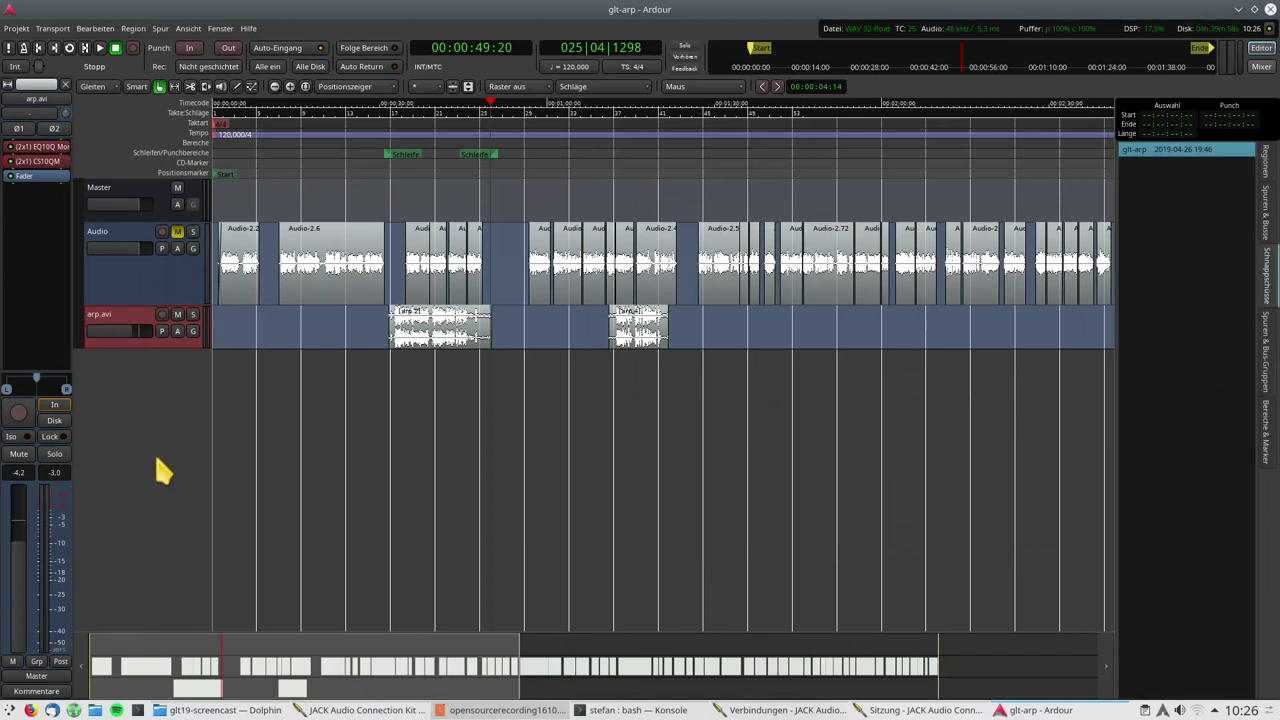
# Unmute the Audio track and solo it
pyautogui.click(178, 232)
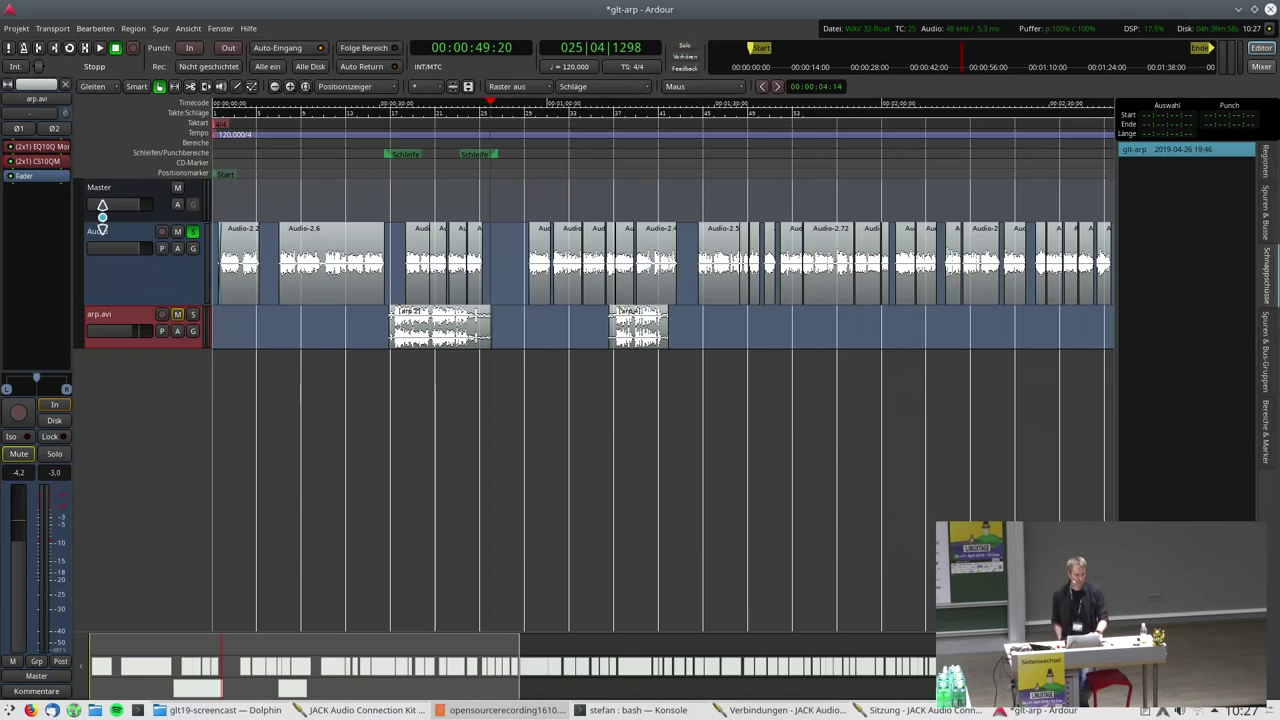
# Activate all plugins on the Audio track while the loop plays, then stop playback
pyautogui.click(105, 278)
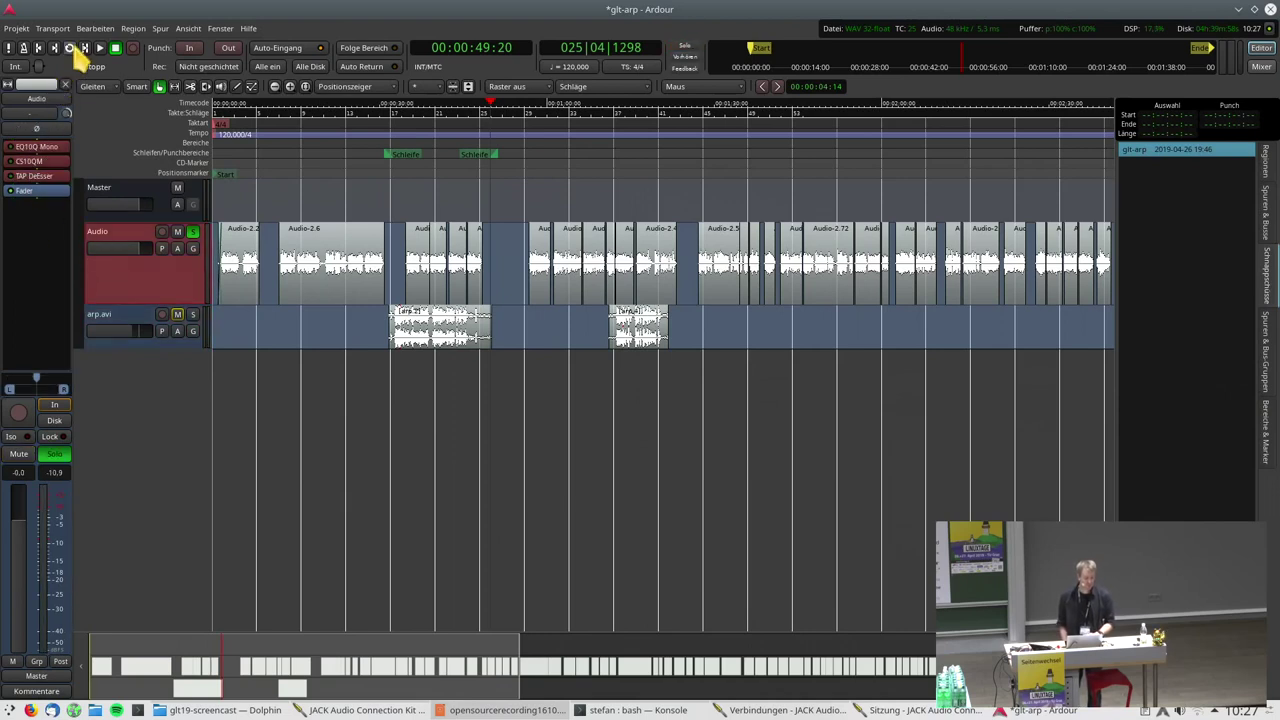
pyautogui.click(70, 48)
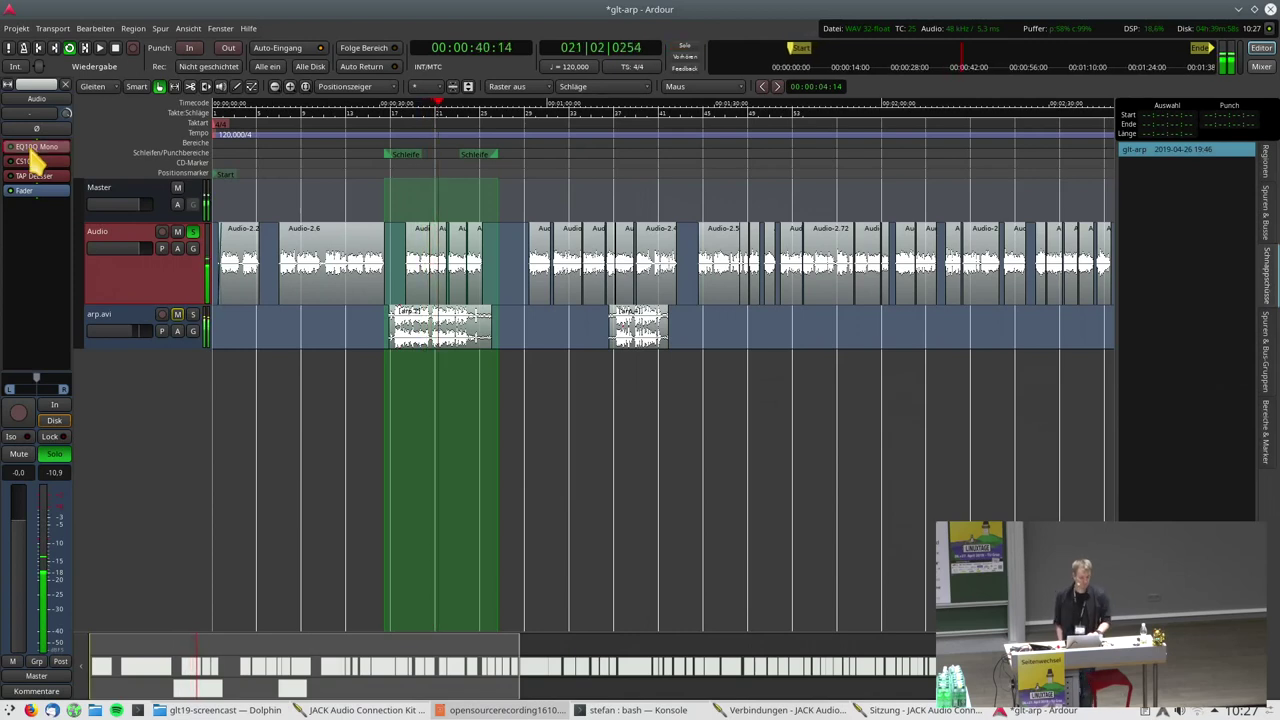
pyautogui.rightClick(17, 234)
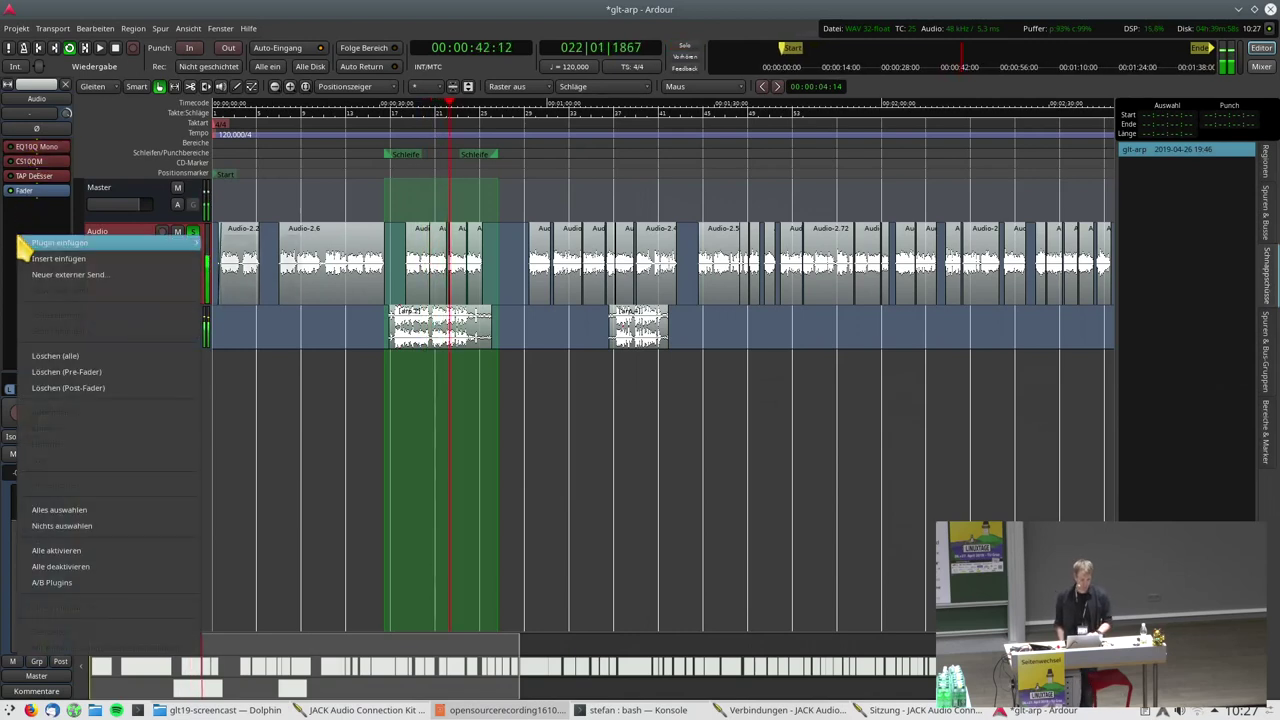
pyautogui.click(97, 553)
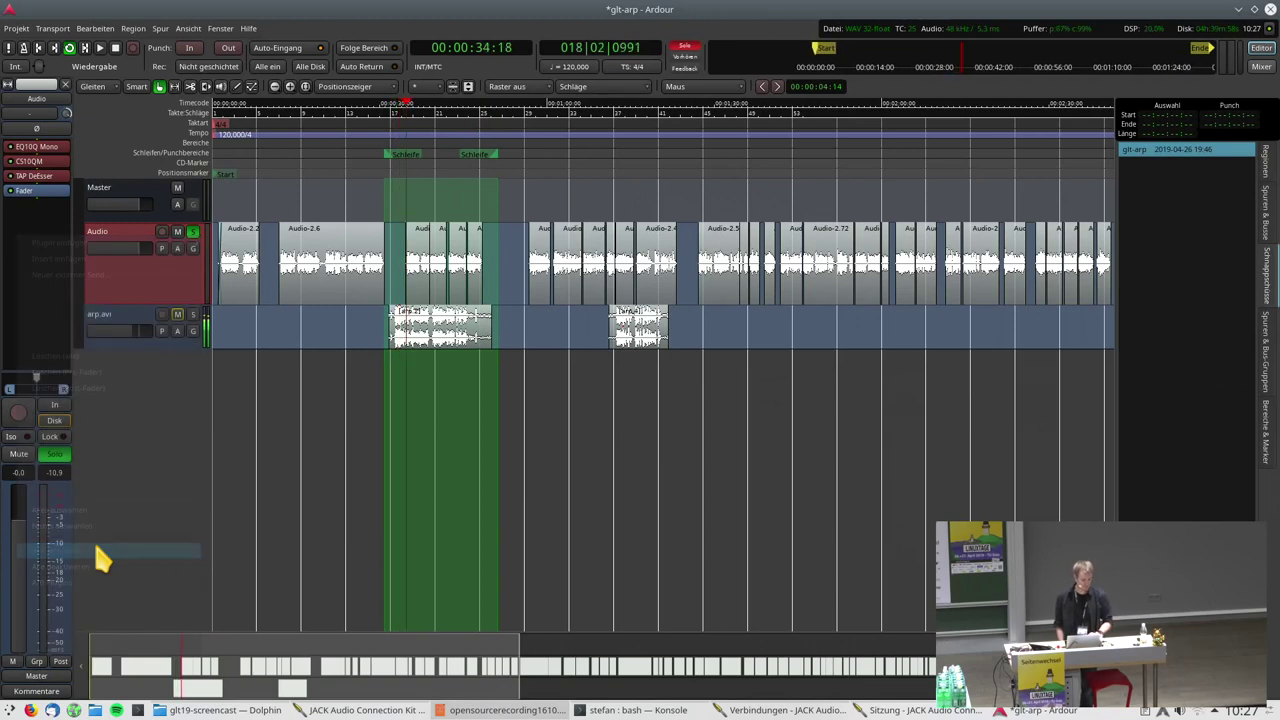
pyautogui.click(115, 49)
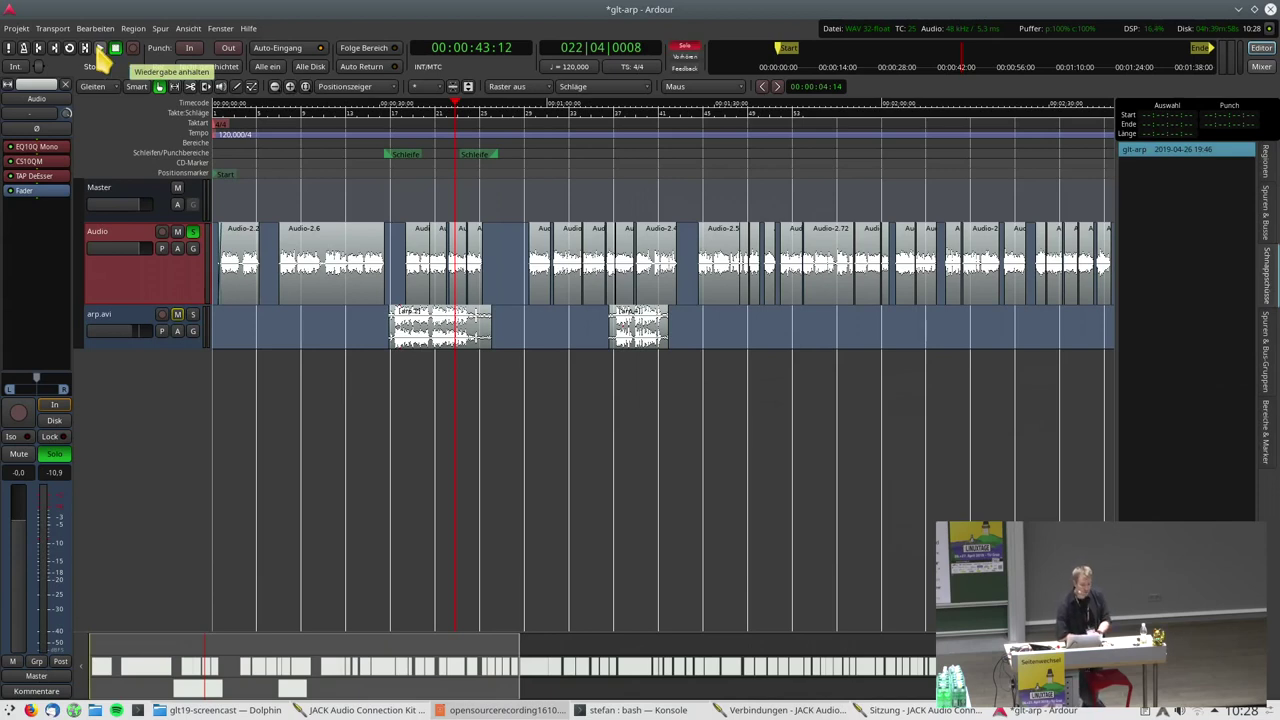
# Open the audio file export settings, review the available formats with FLAC 24 bit kept, and cancel the export
pyautogui.click(18, 29)
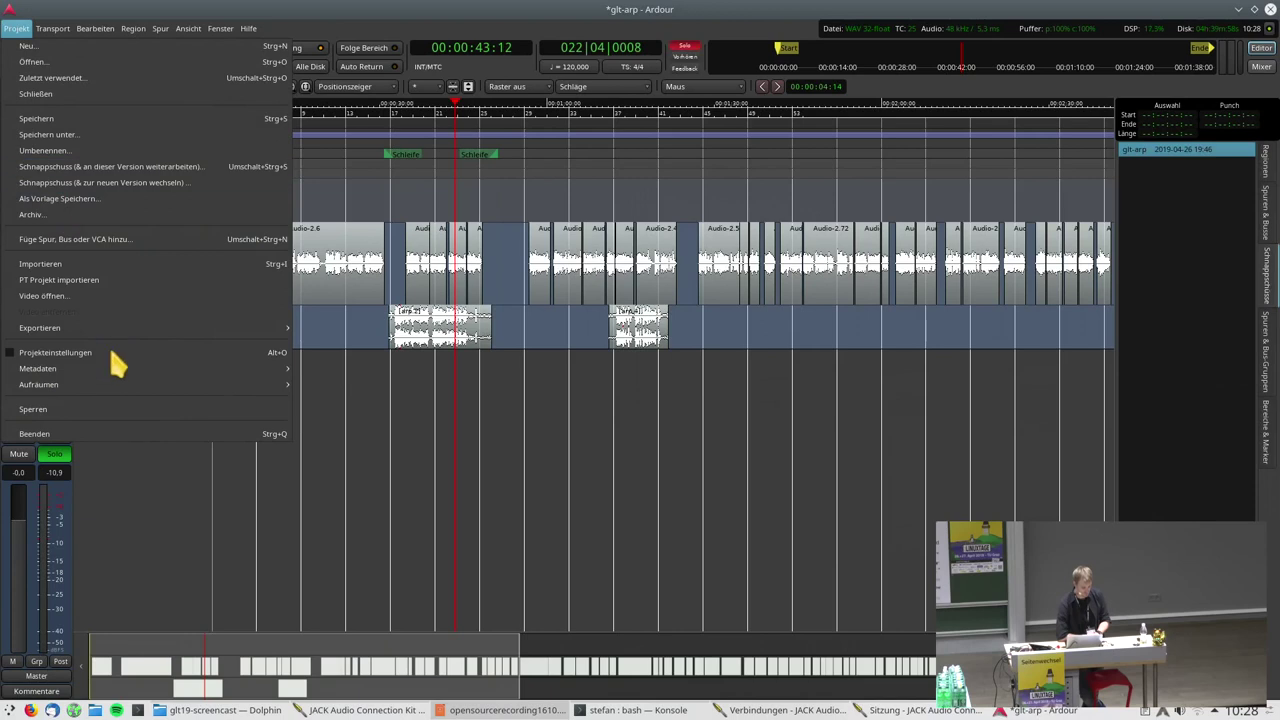
pyautogui.moveTo(157, 340)
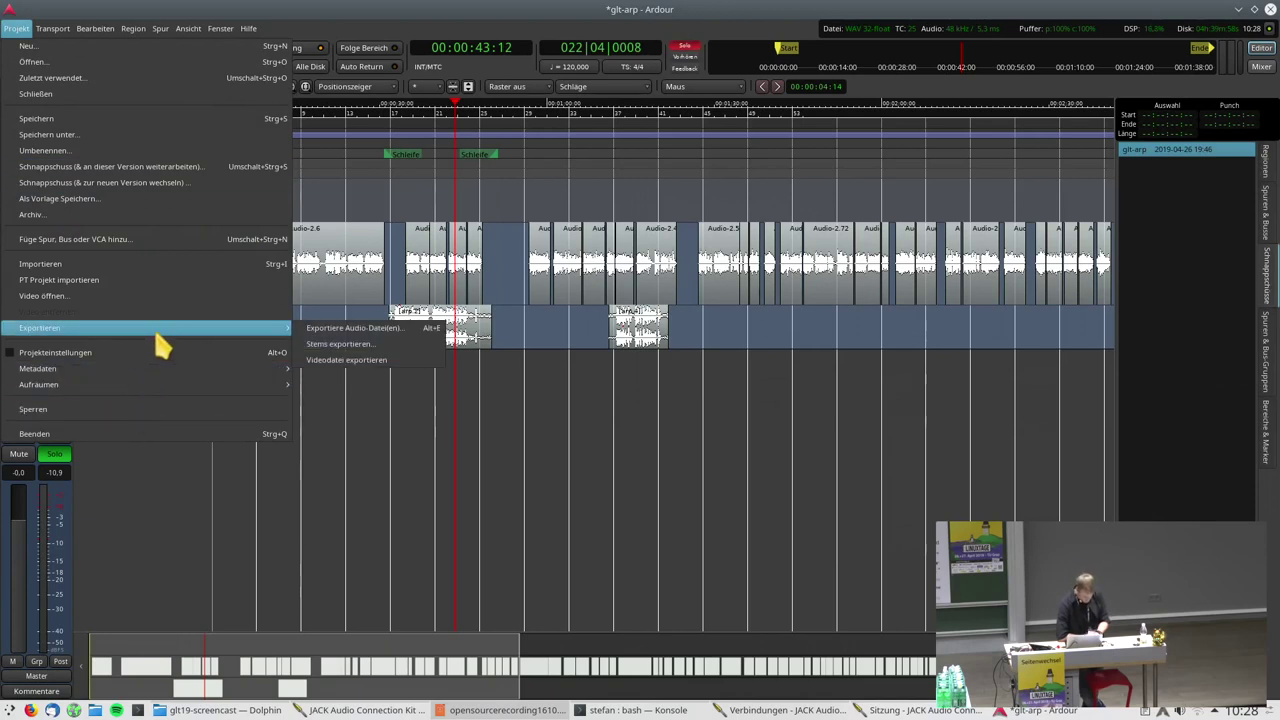
pyautogui.click(313, 338)
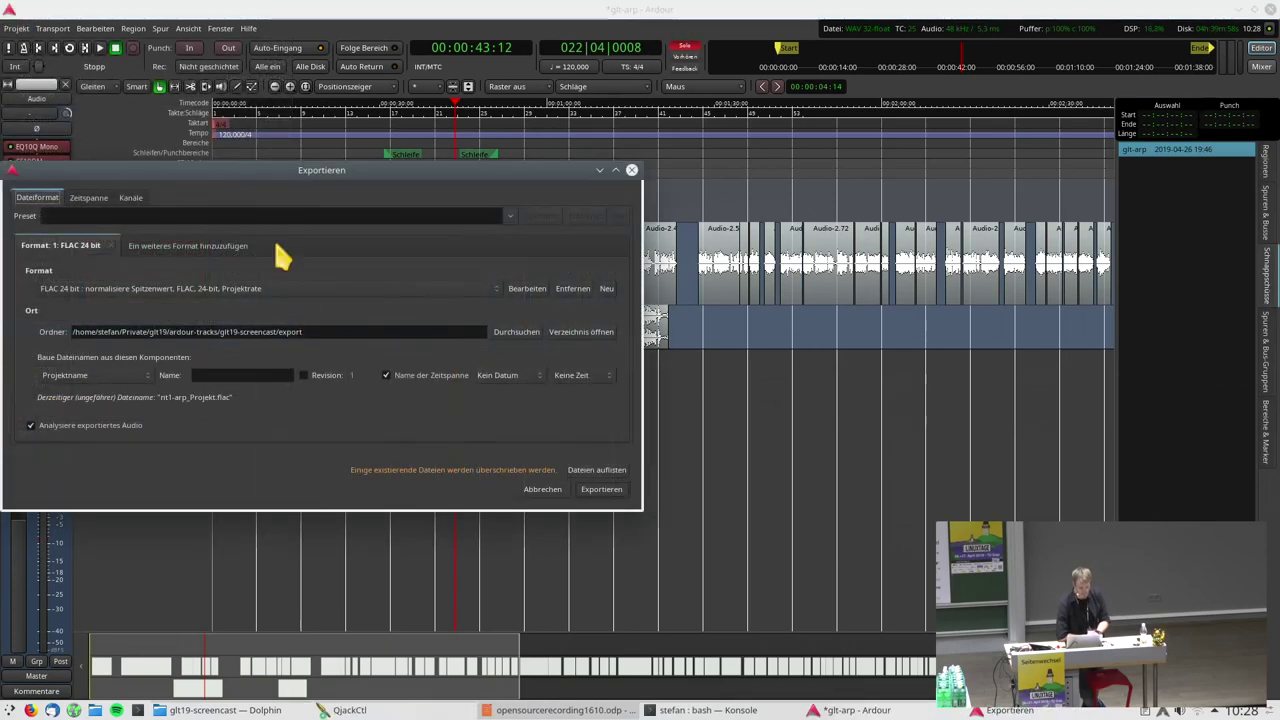
pyautogui.moveTo(288, 168); pyautogui.dragTo(411, 140)
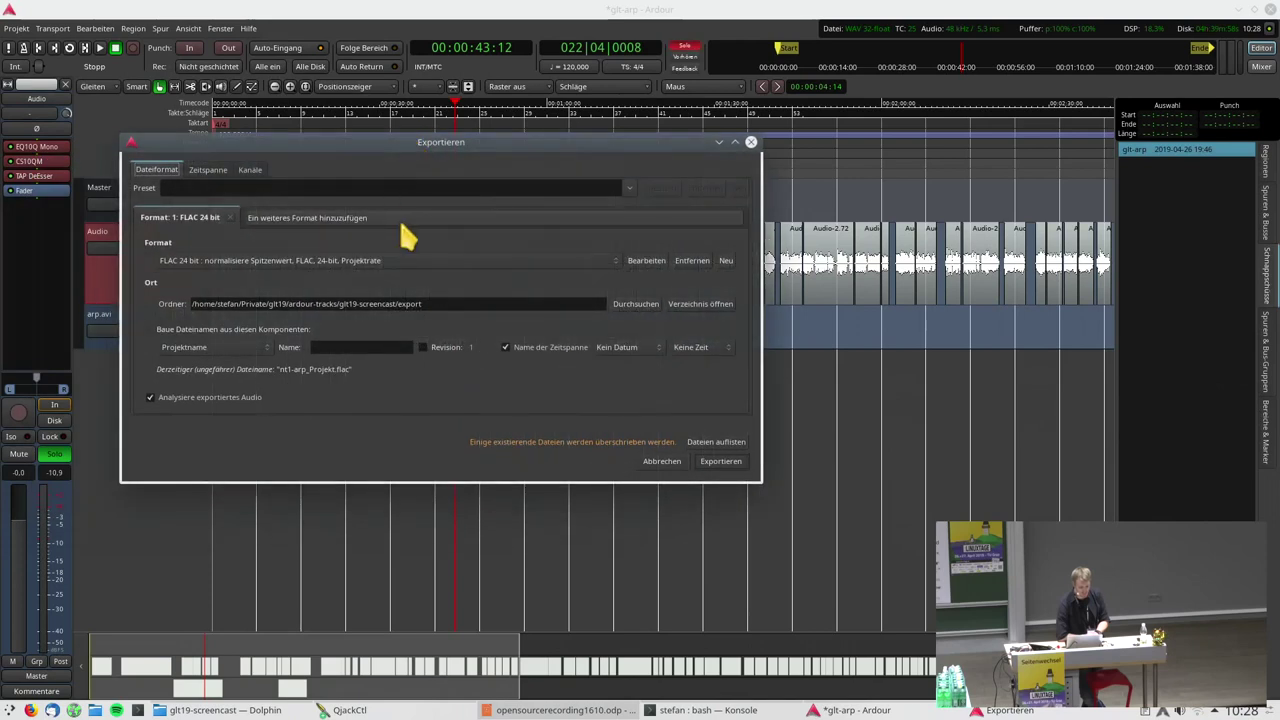
pyautogui.click(472, 262)
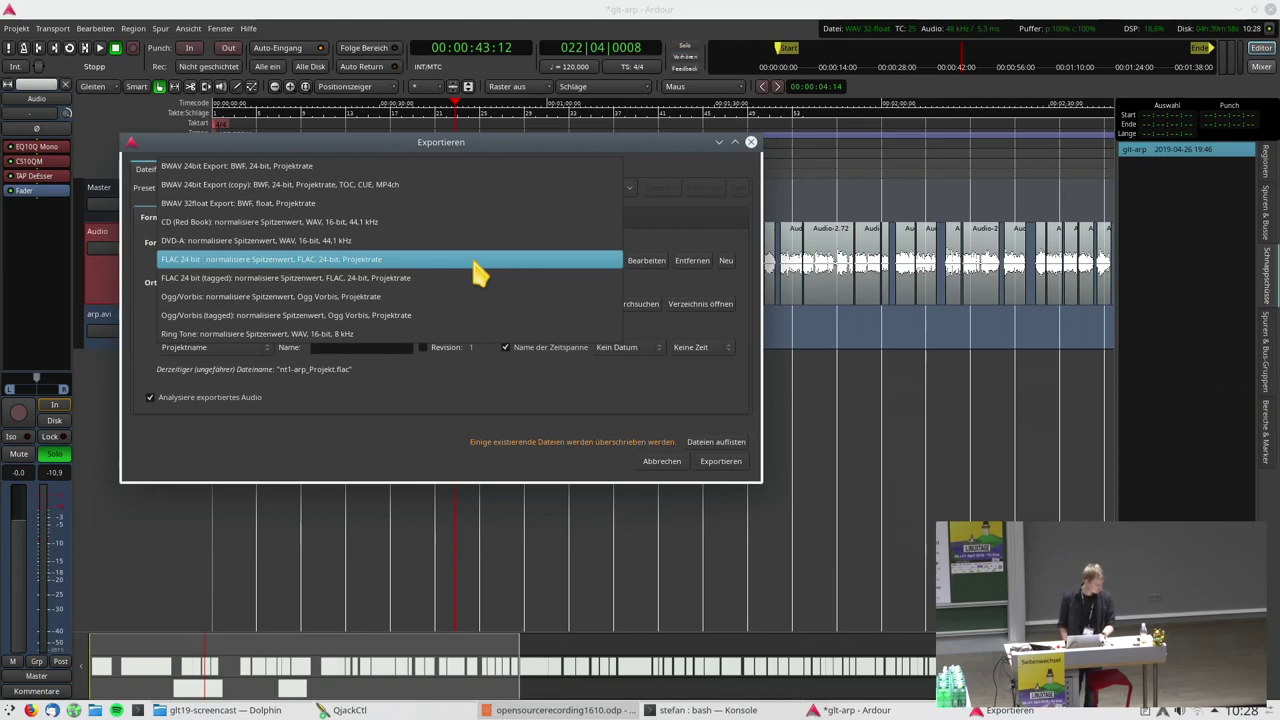
pyautogui.click(478, 268)
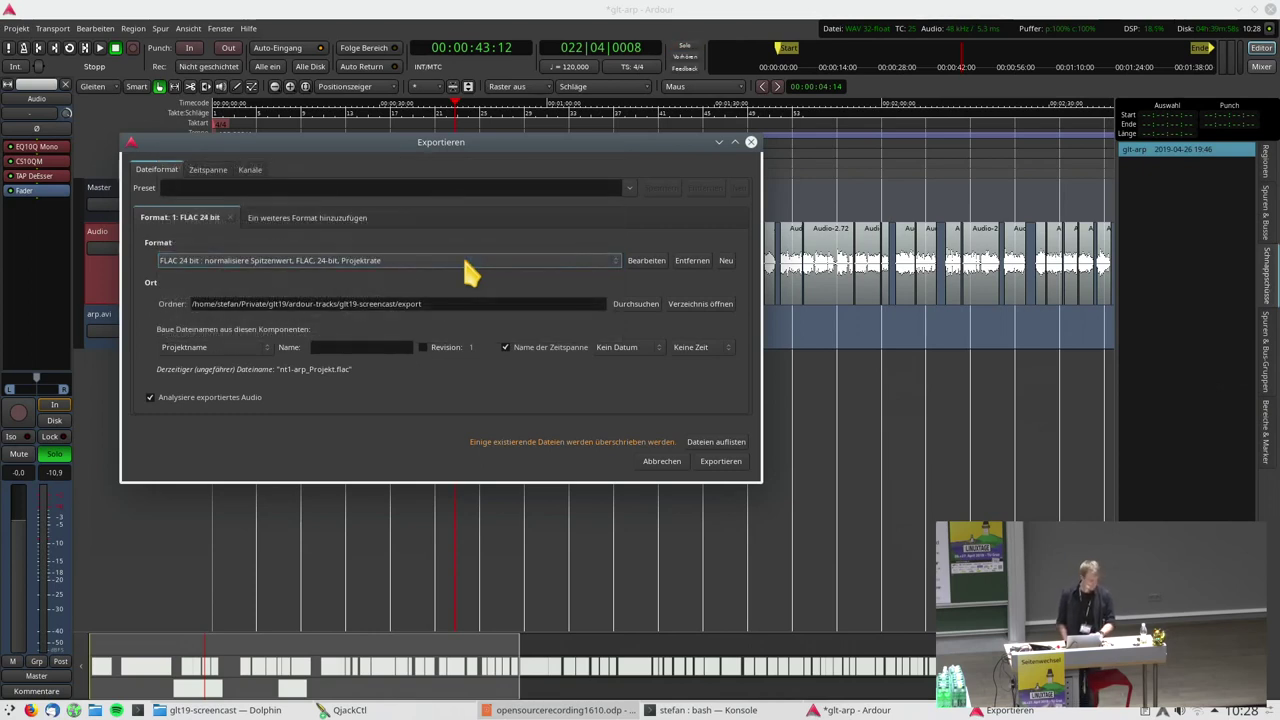
pyautogui.click(662, 463)
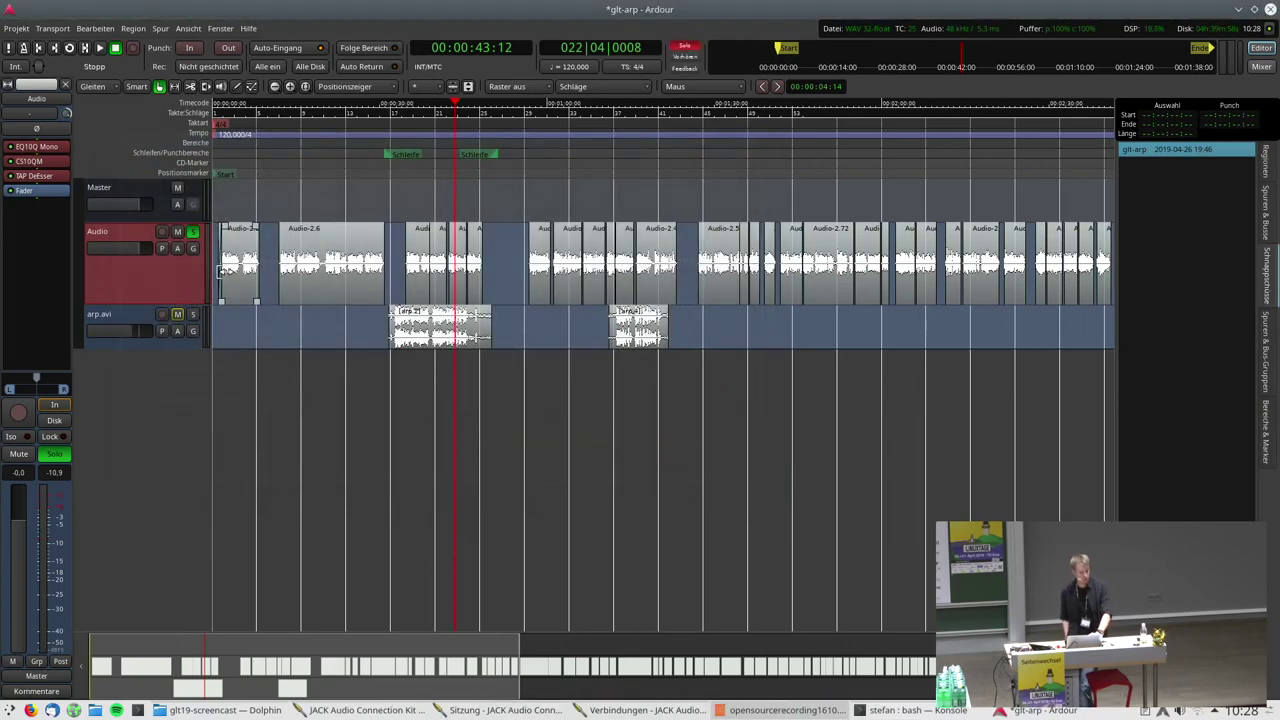
pyautogui.click(17, 28)
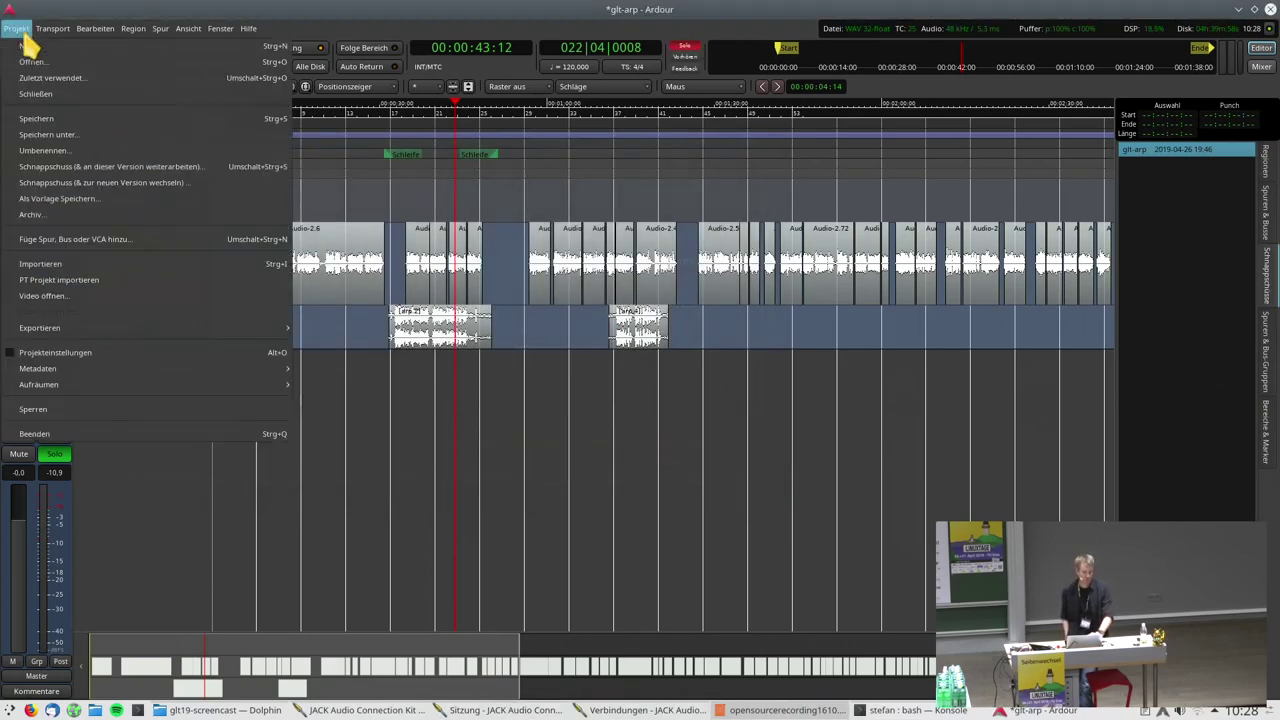
pyautogui.moveTo(150, 330)
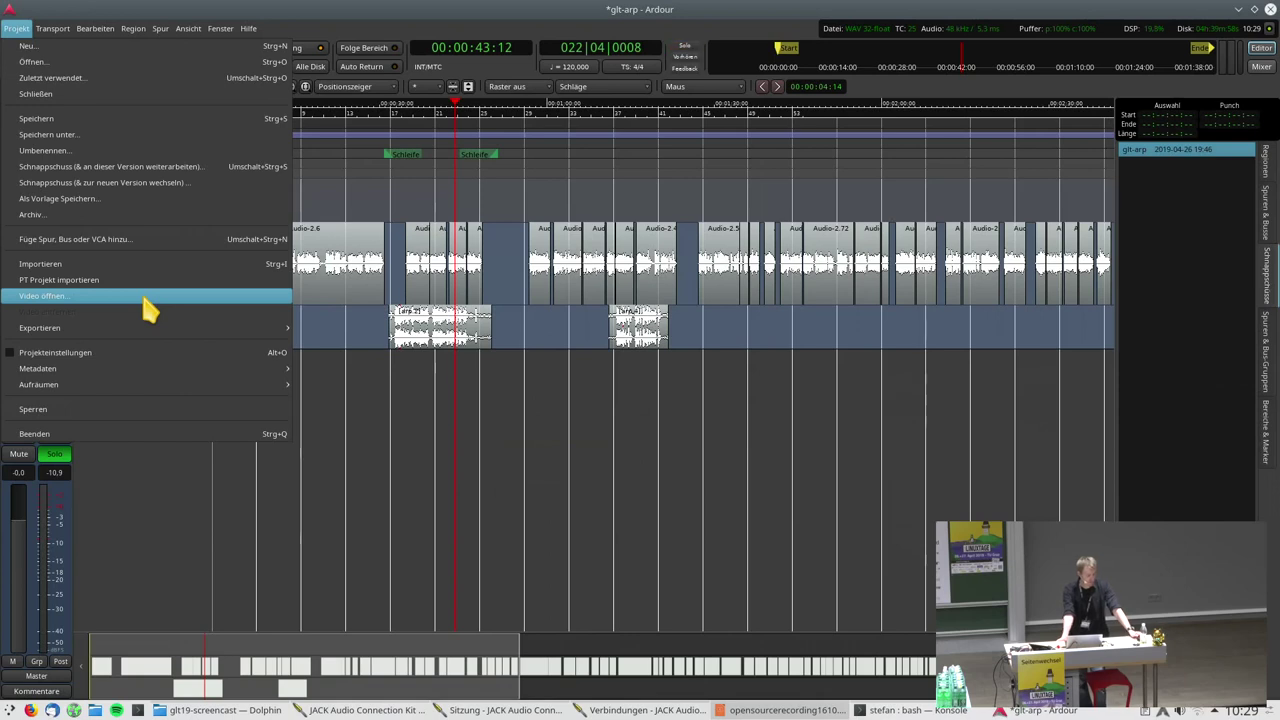
pyautogui.click(143, 298)
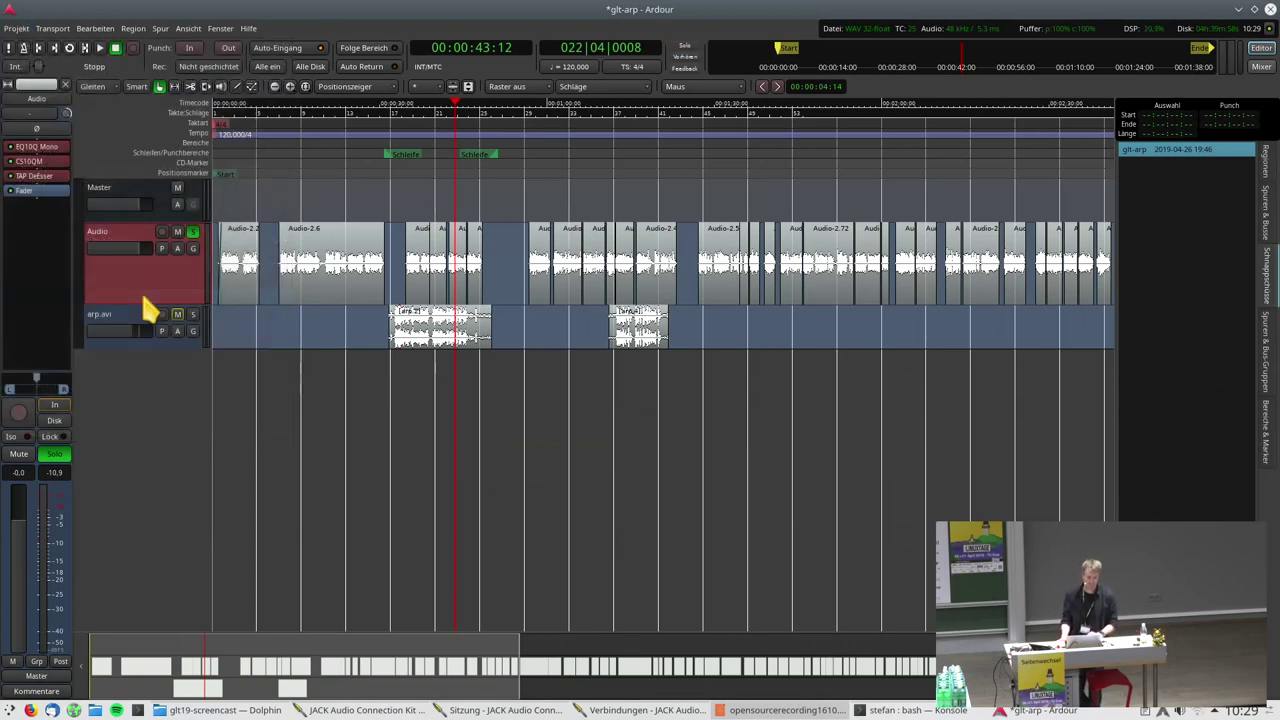
# Inspect the Audio track's EQ10Q Mono, CS10QM compressor and TAP DeEsser settings one after another, closing each plugin window
pyautogui.doubleClick(32, 148)
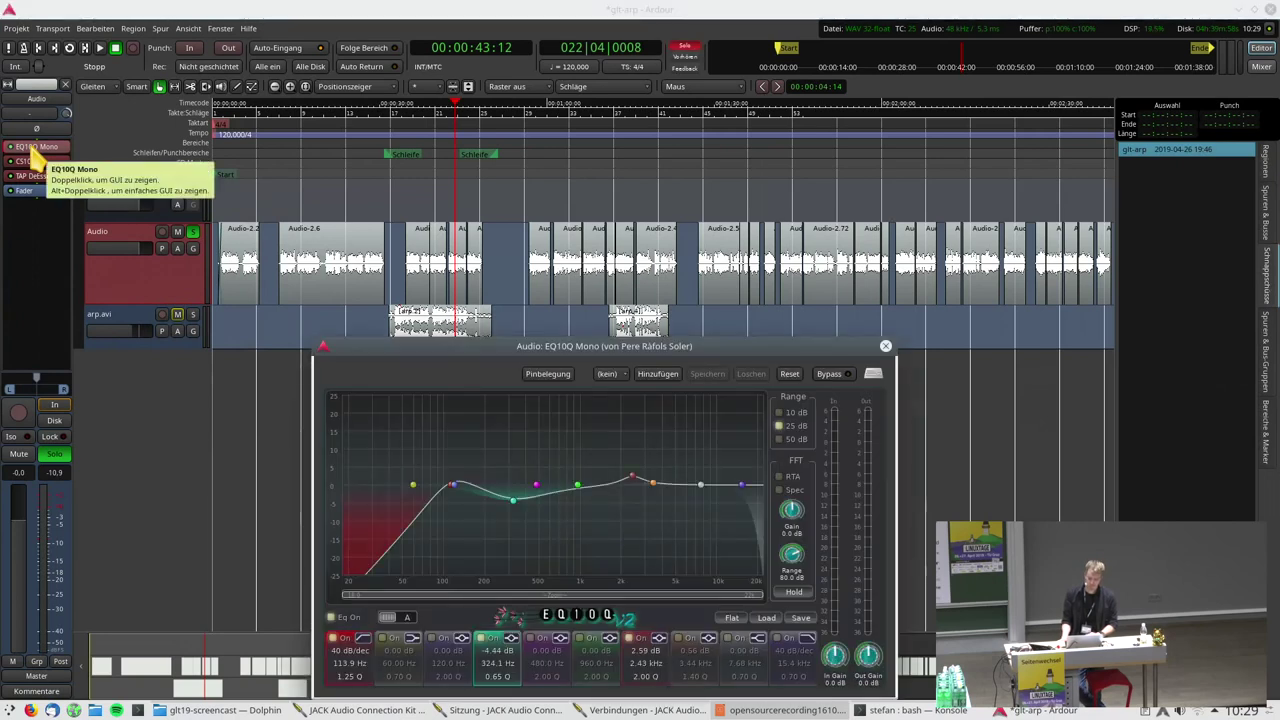
pyautogui.click(885, 346)
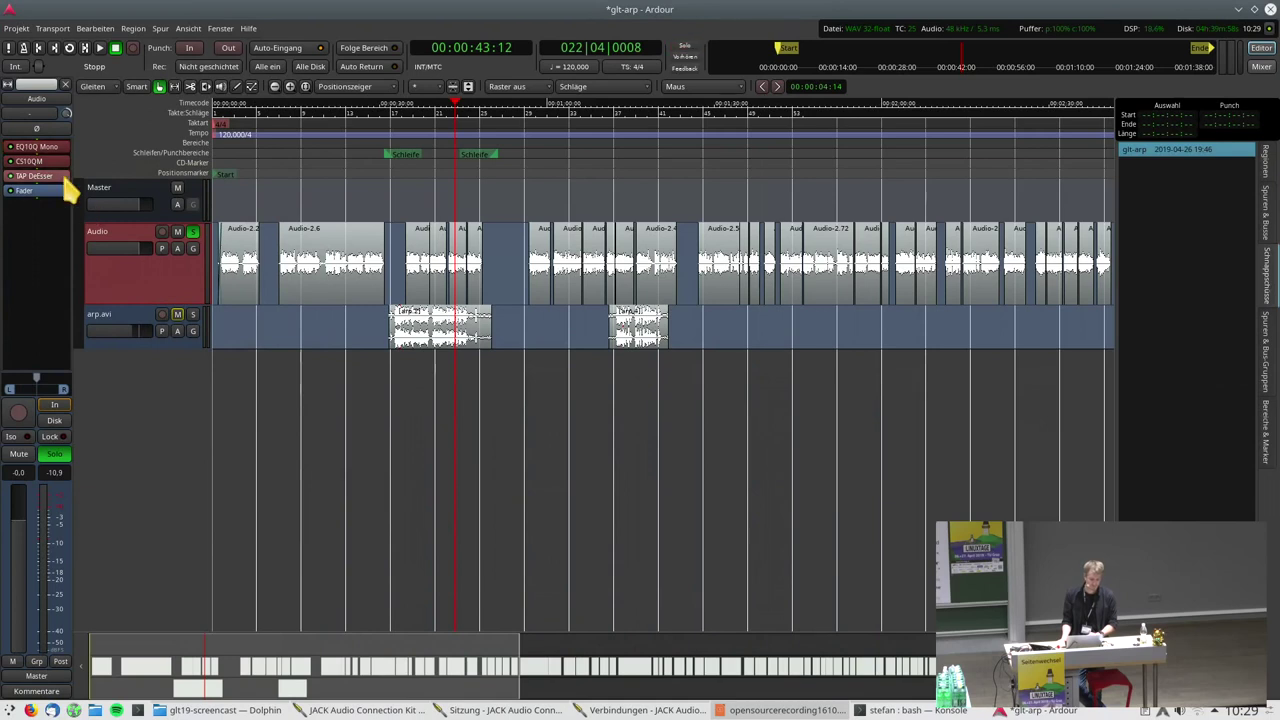
pyautogui.doubleClick(40, 162)
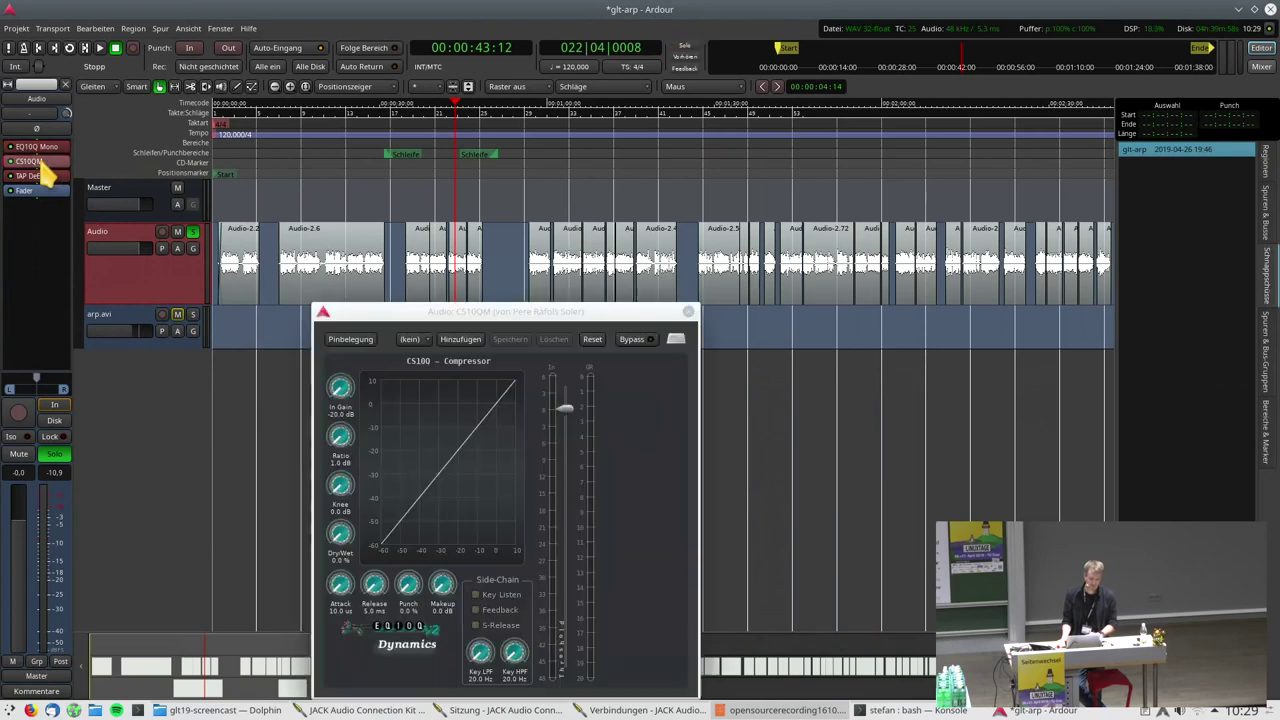
pyautogui.click(687, 312)
pyautogui.doubleClick(28, 178)
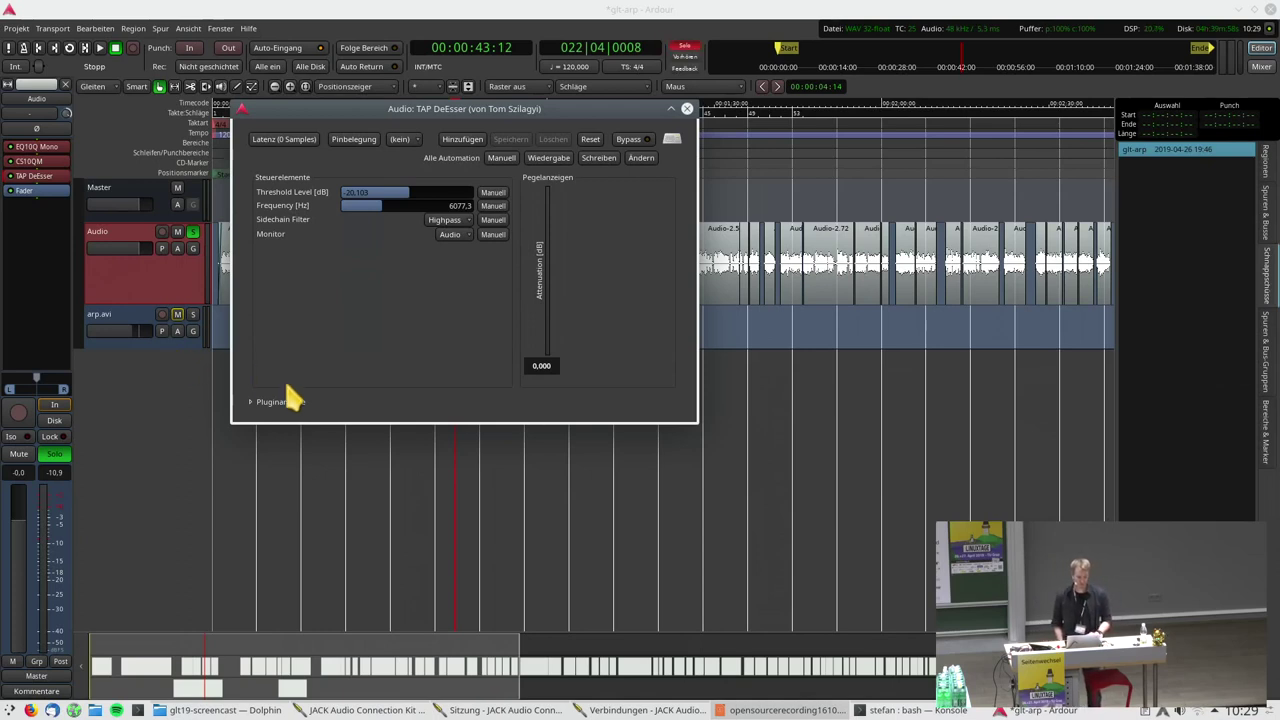
pyautogui.click(687, 109)
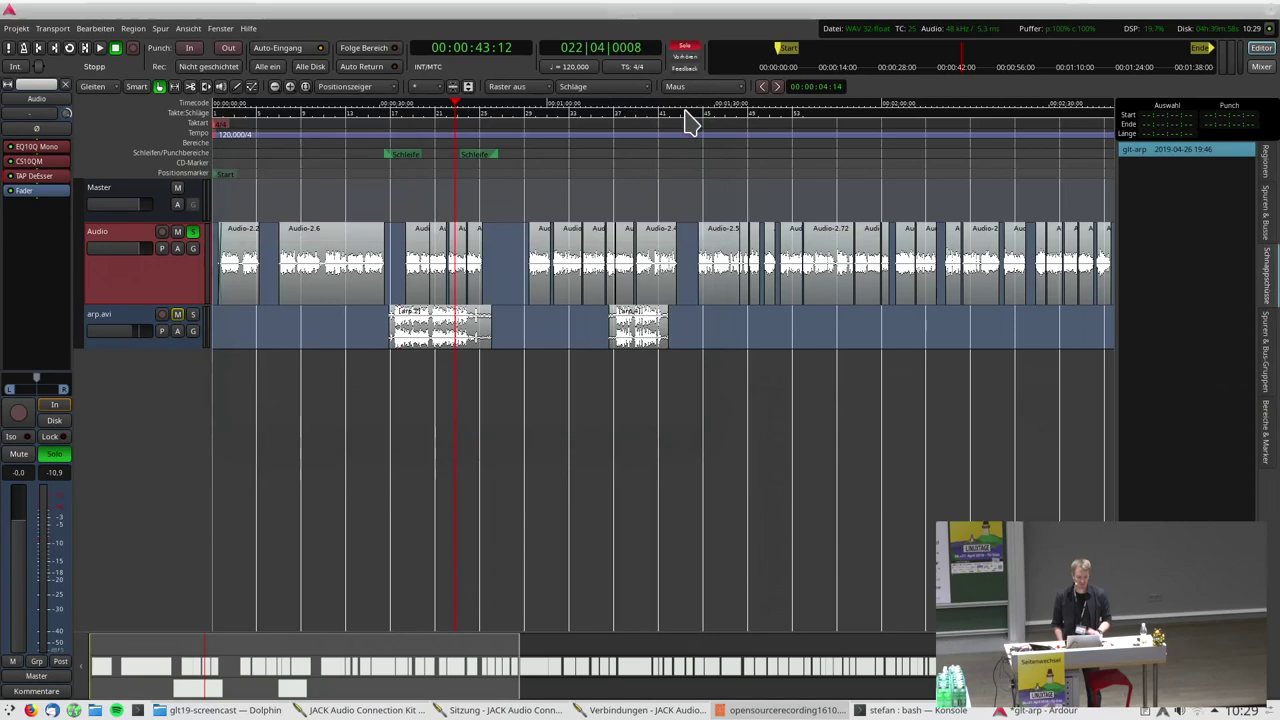
# Select the Master bus and inspect its x42-dpl Digital Peak Limiter settings, then close the plugin window
pyautogui.click(150, 205)
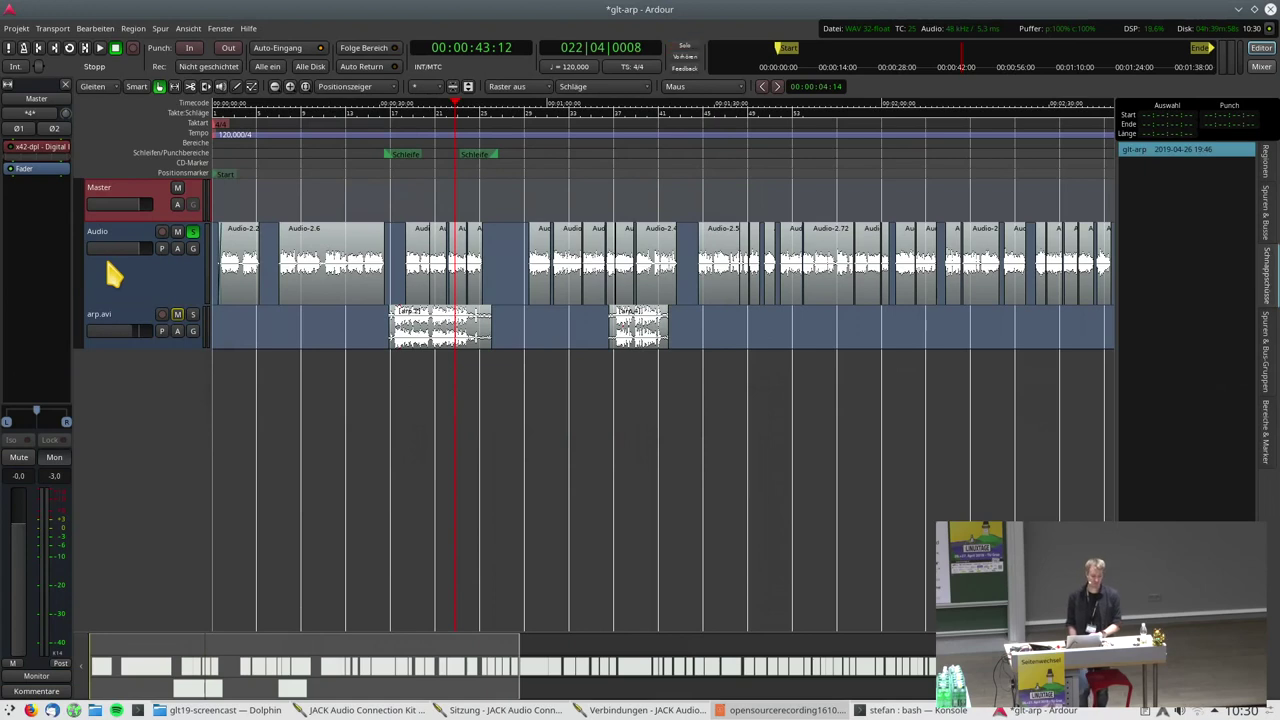
pyautogui.doubleClick(32, 150)
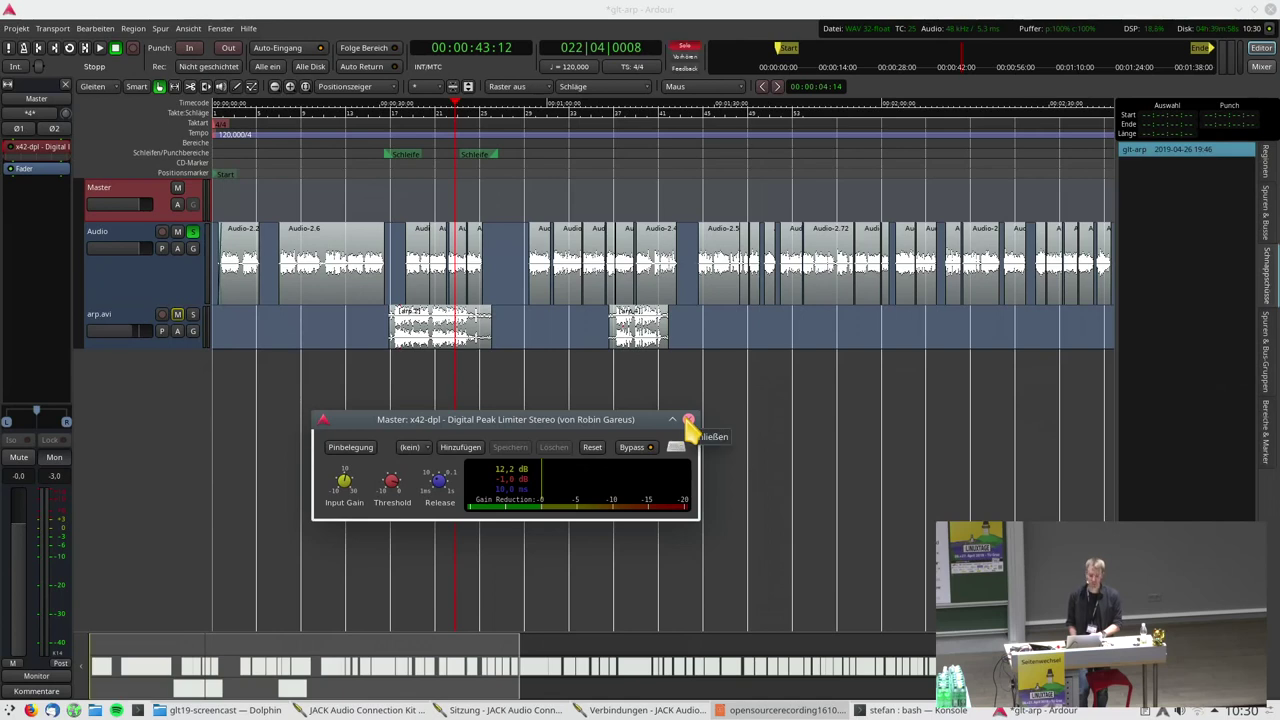
pyautogui.click(689, 420)
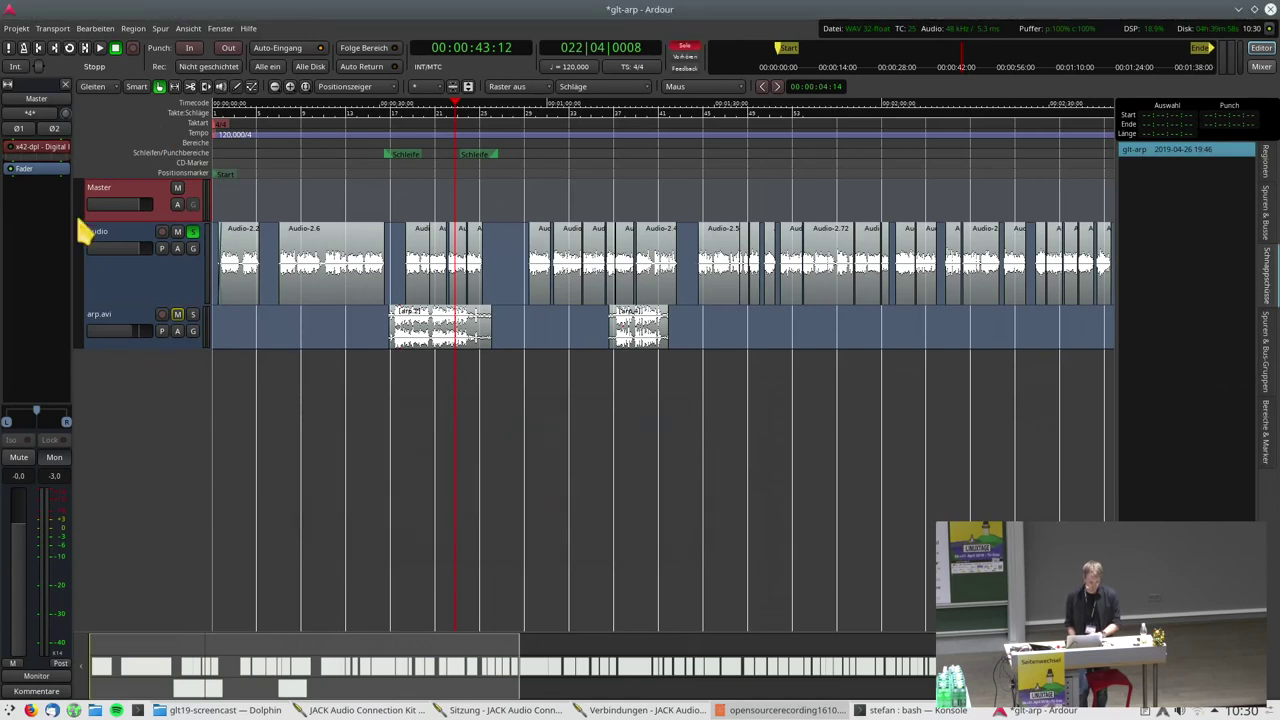
# Lower the Master fader to -11.2 dB, turn off bypass on its x42-dpl limiter during loop playback, and stop playback
pyautogui.scroll(-5, 102, 210)
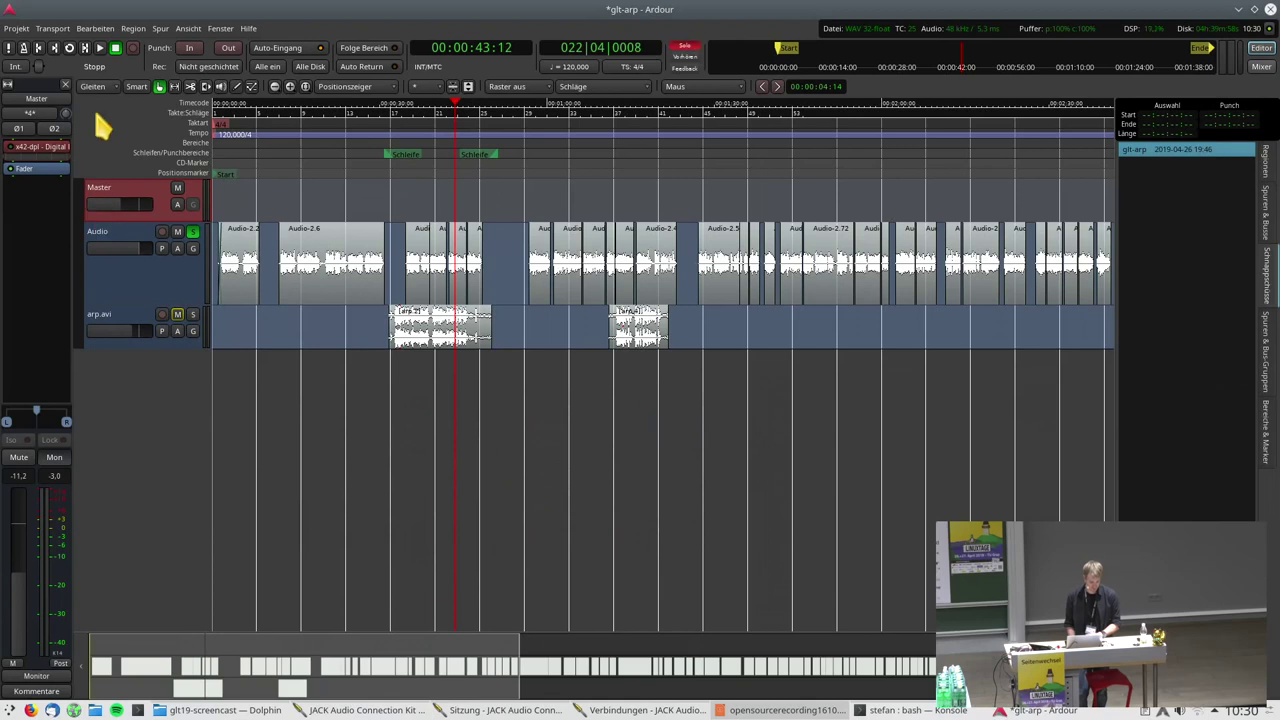
pyautogui.click(69, 48)
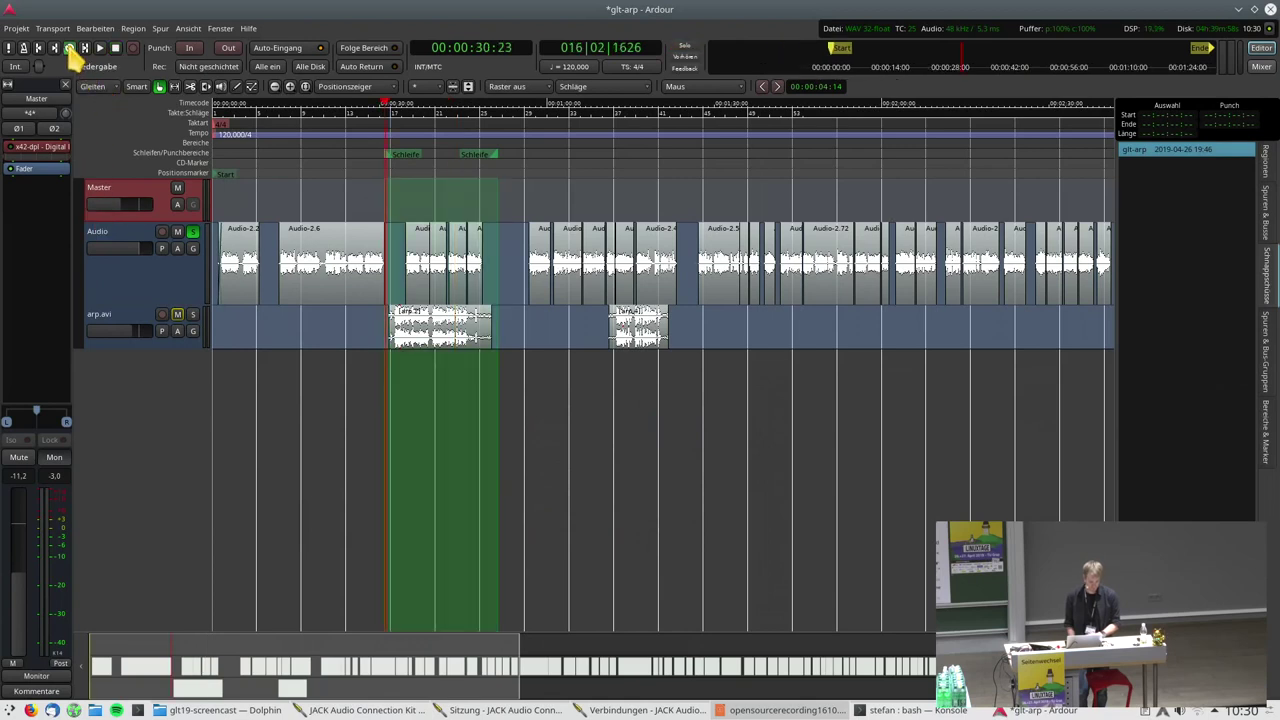
pyautogui.doubleClick(38, 147)
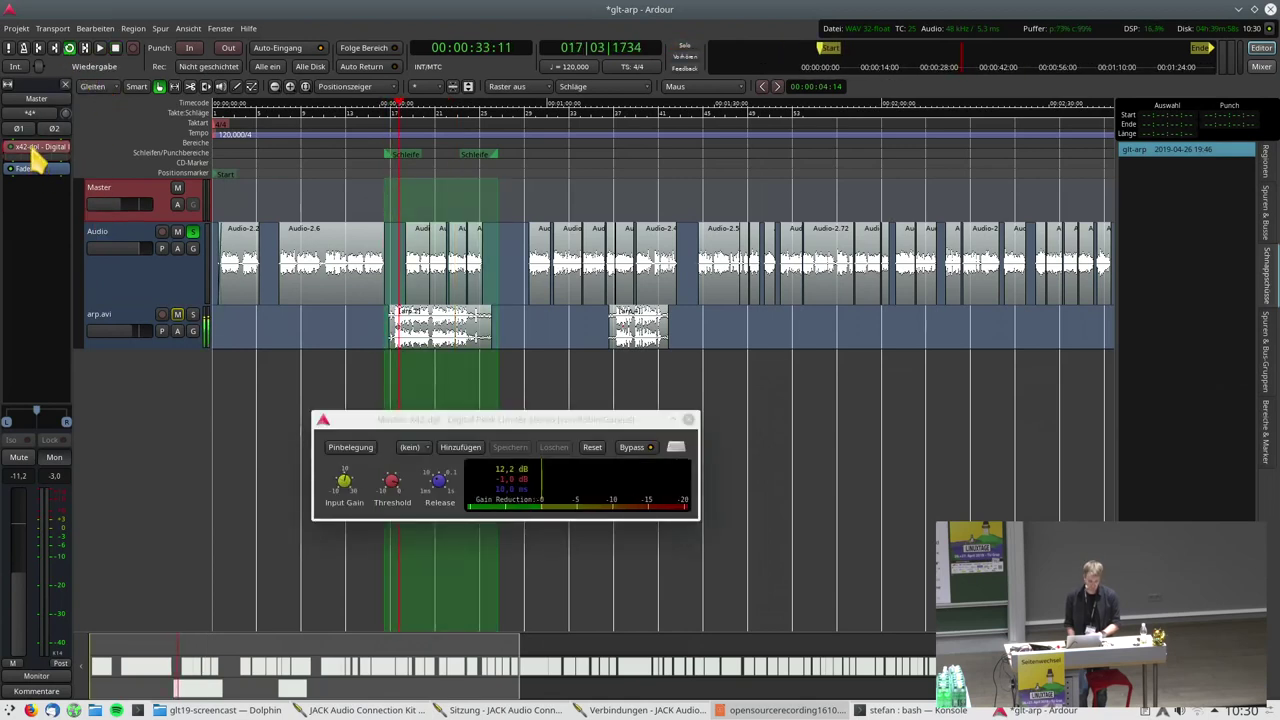
pyautogui.click(639, 454)
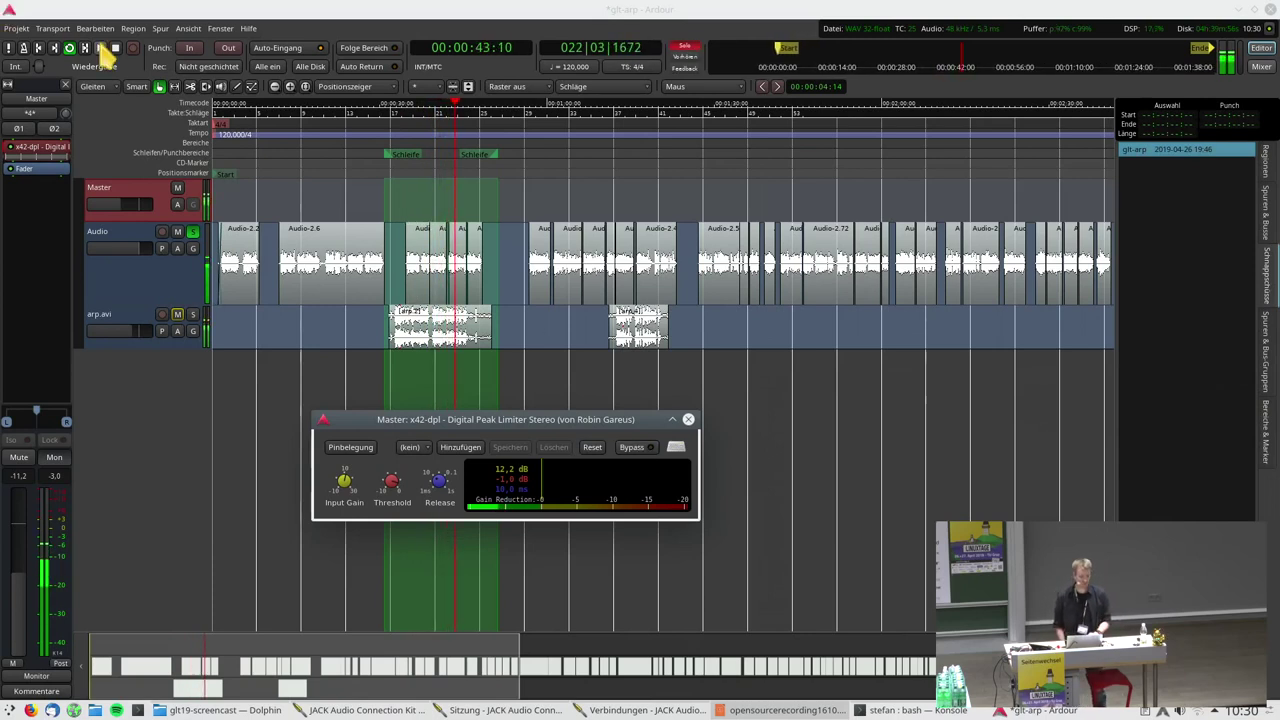
pyautogui.click(115, 49)
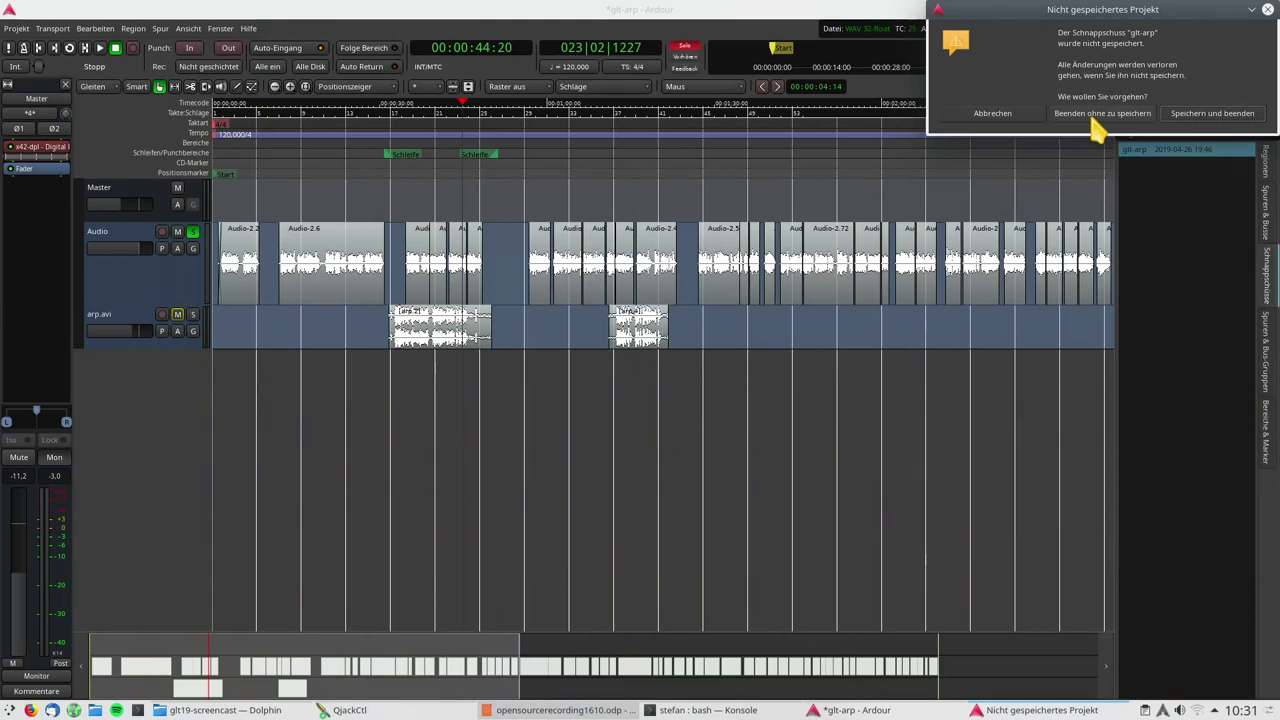
# Quit Ardour without saving the glt-arp session and close the JACK session window
pyautogui.click(1094, 114)
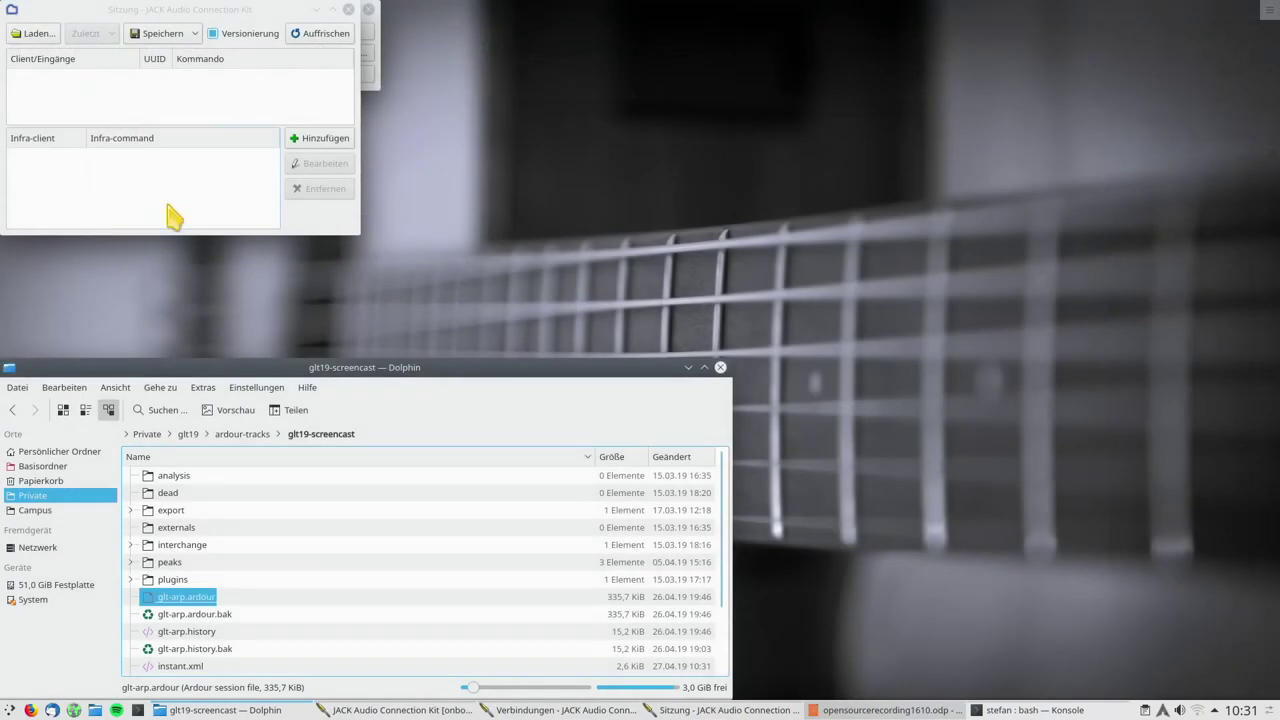
pyautogui.click(348, 10)
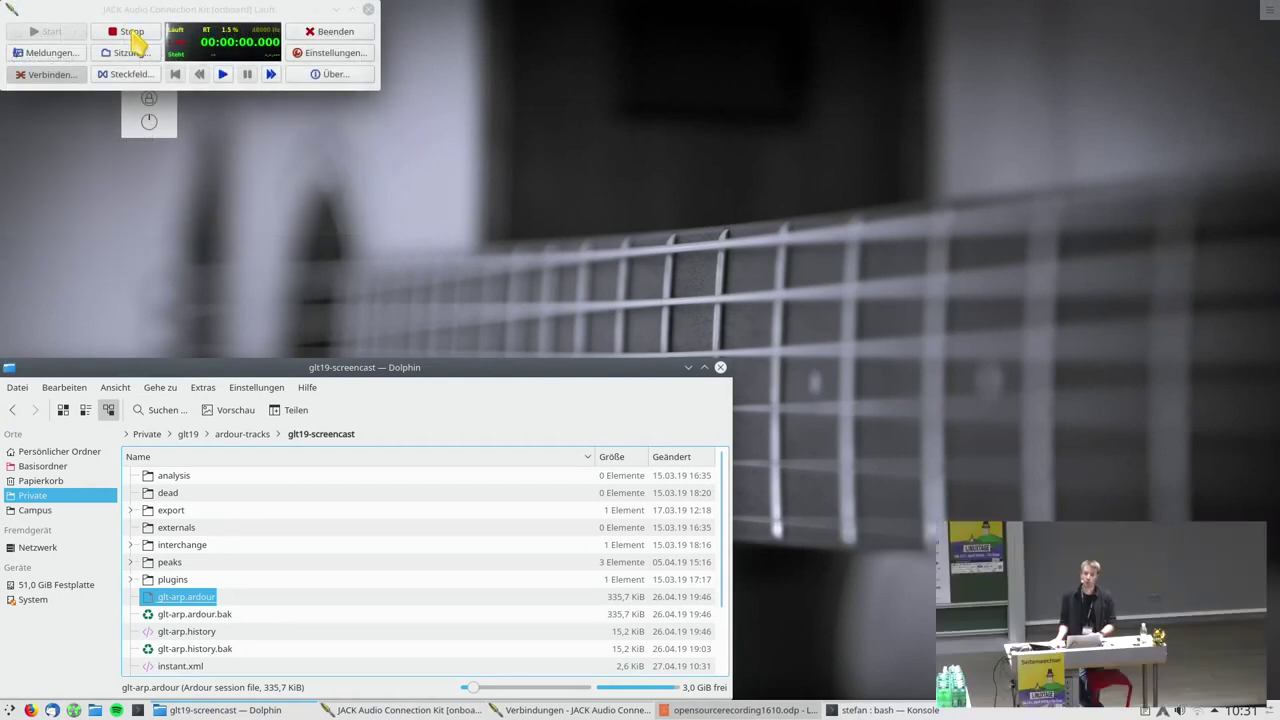
# Stop the JACK server, set its sample rate to 44100 and start the server again
pyautogui.click(133, 36)
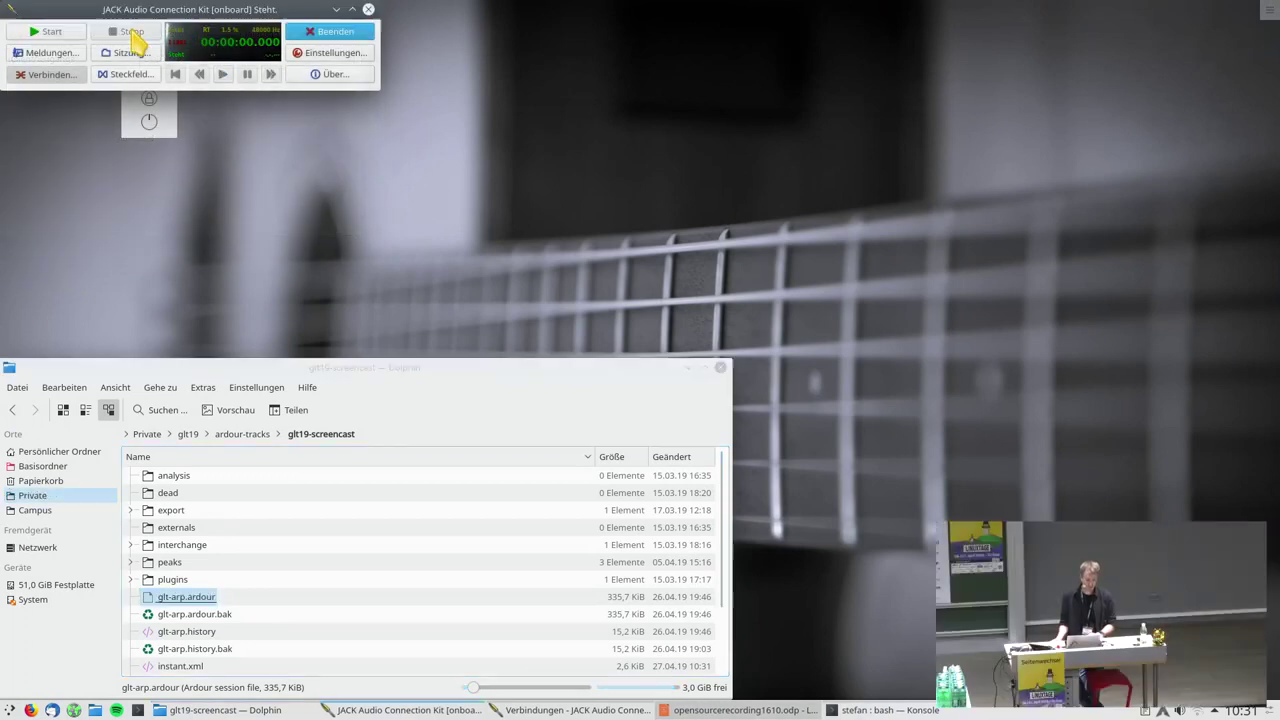
pyautogui.click(320, 56)
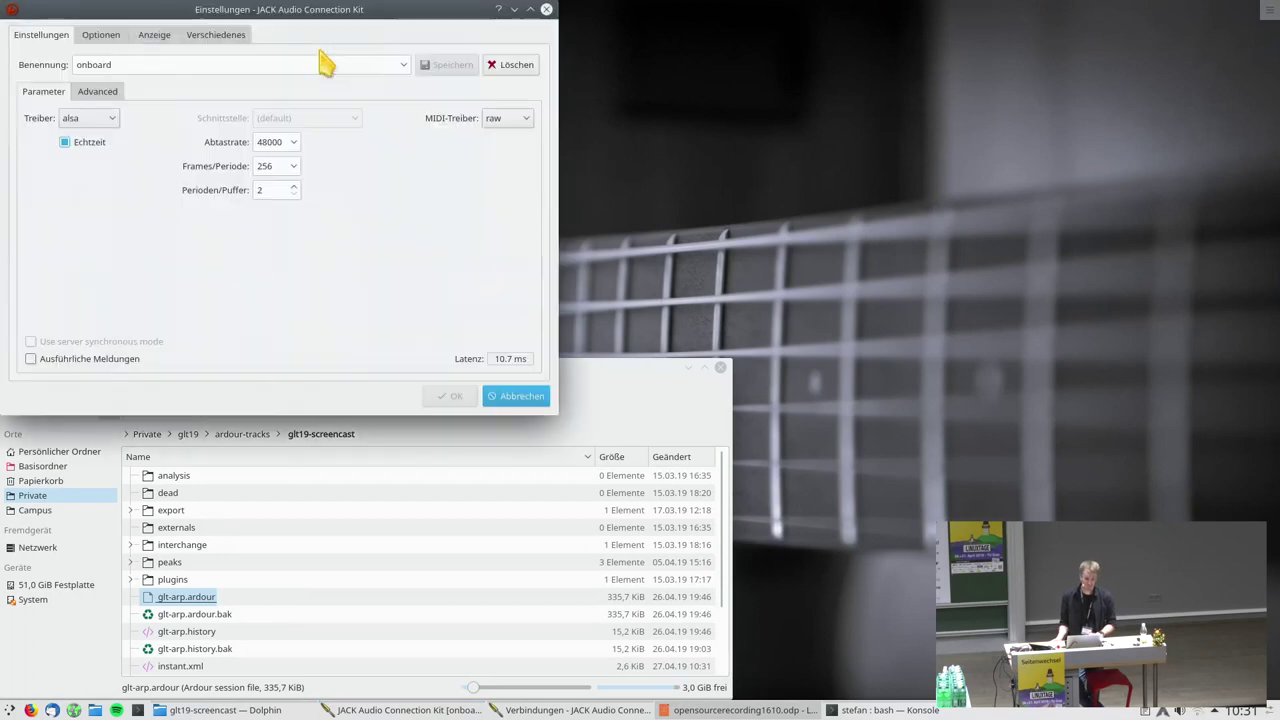
pyautogui.click(293, 142)
pyautogui.click(279, 195)
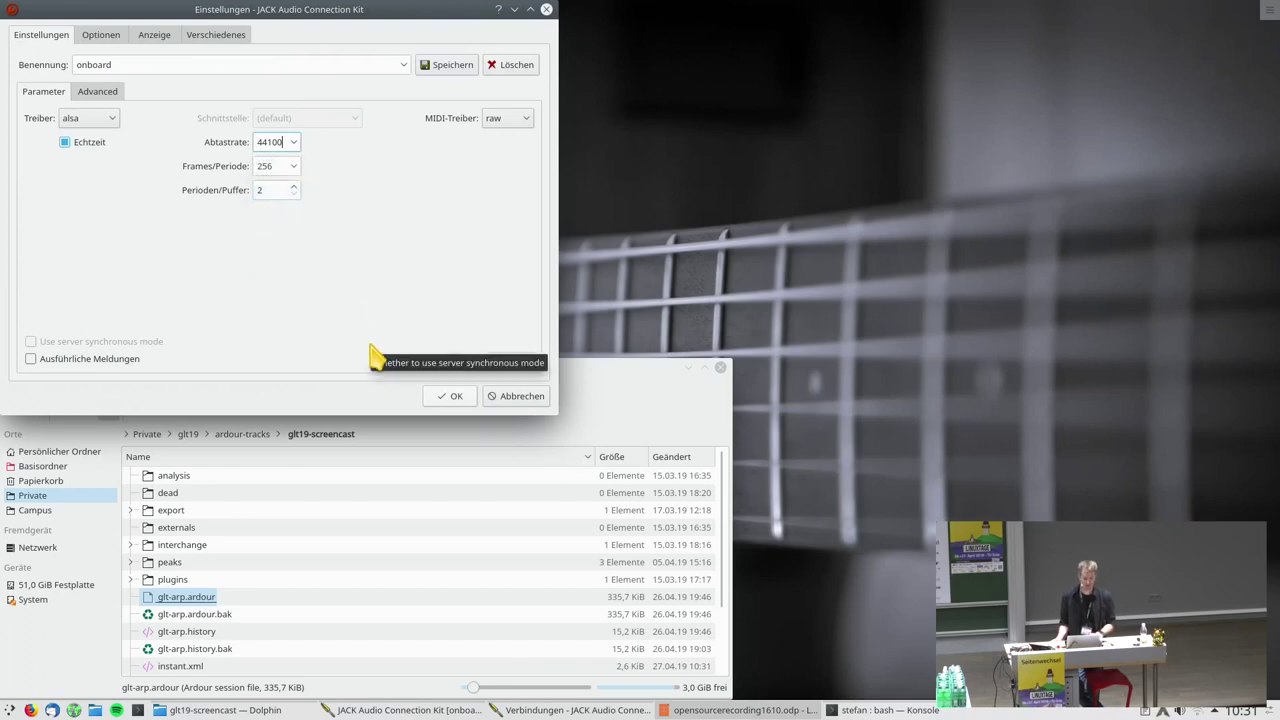
pyautogui.click(449, 396)
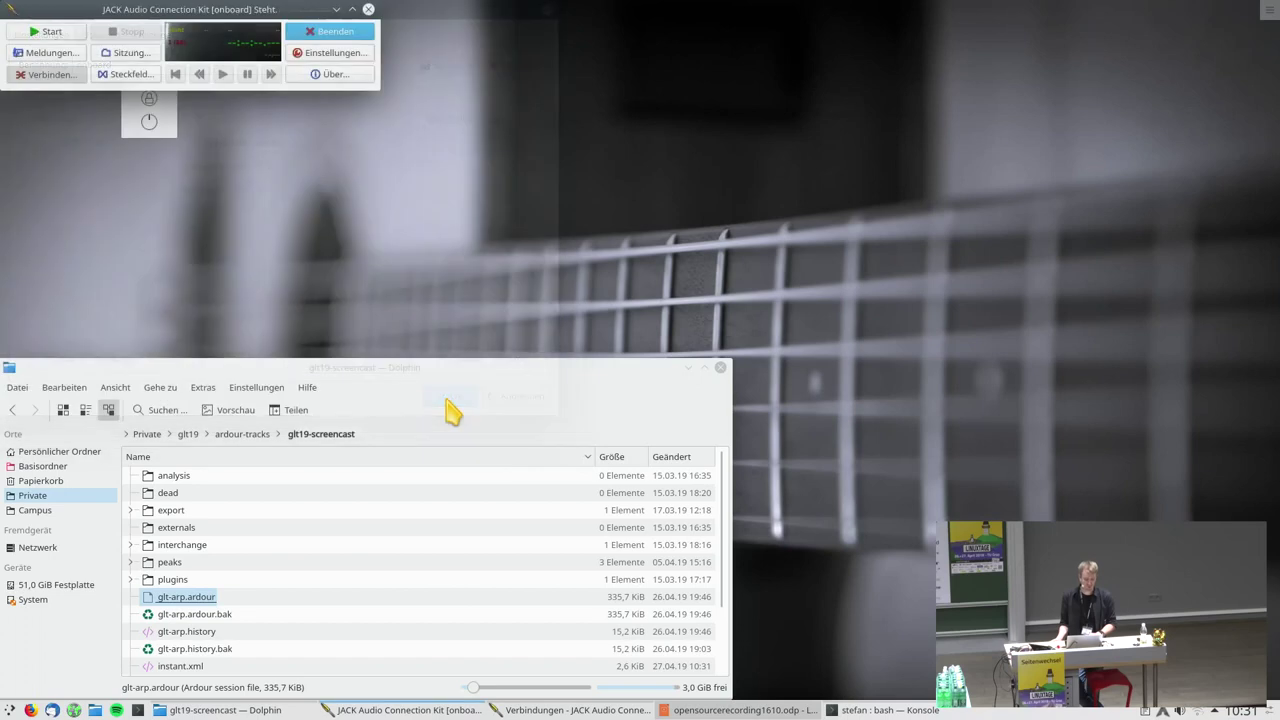
pyautogui.click(44, 32)
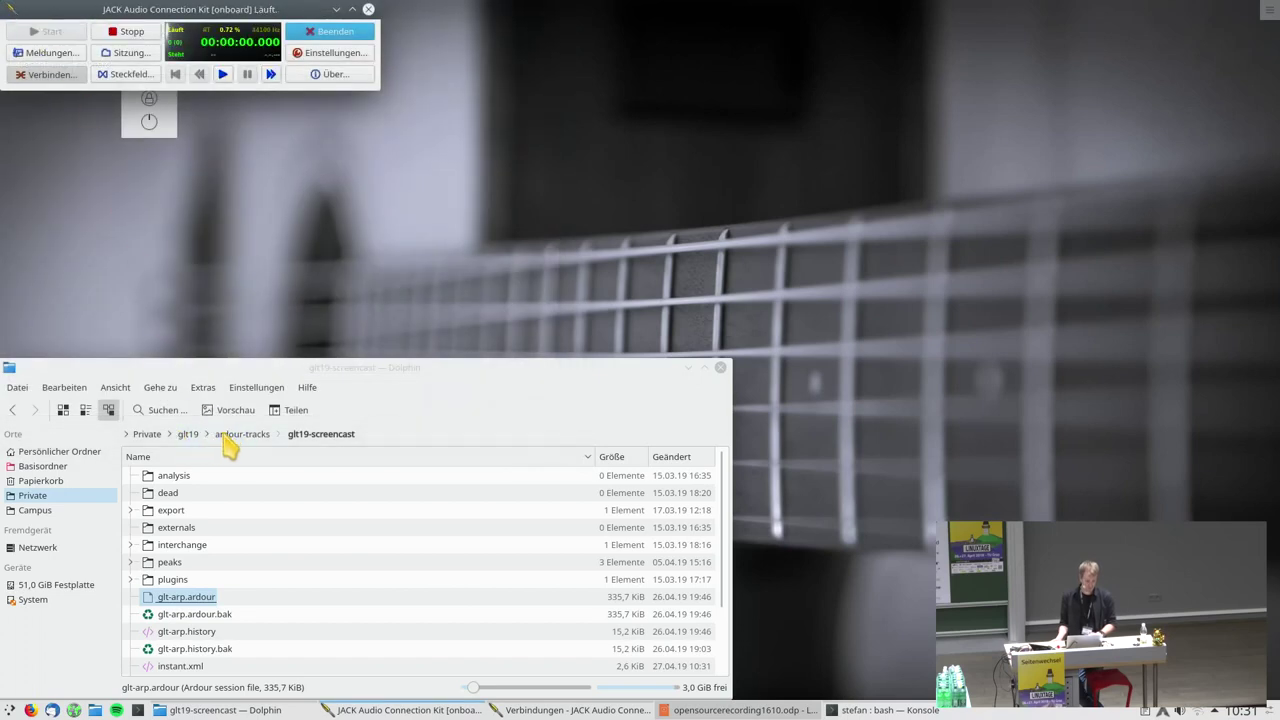
# Open the glt19-foolsGold-NOPLUGINS.ardour session from the glt19-foolsGold folder inside ardour-tracks
pyautogui.click(229, 440)
pyautogui.click(190, 476)
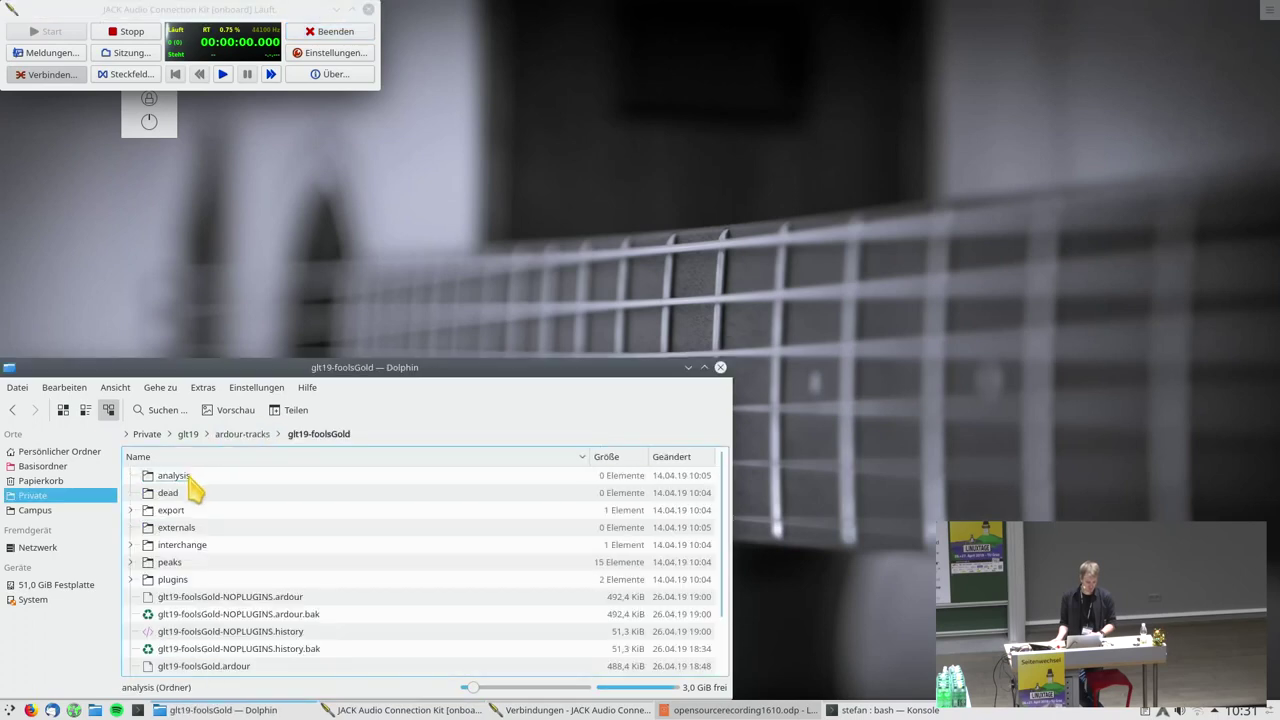
pyautogui.scroll(-2, 187, 566)
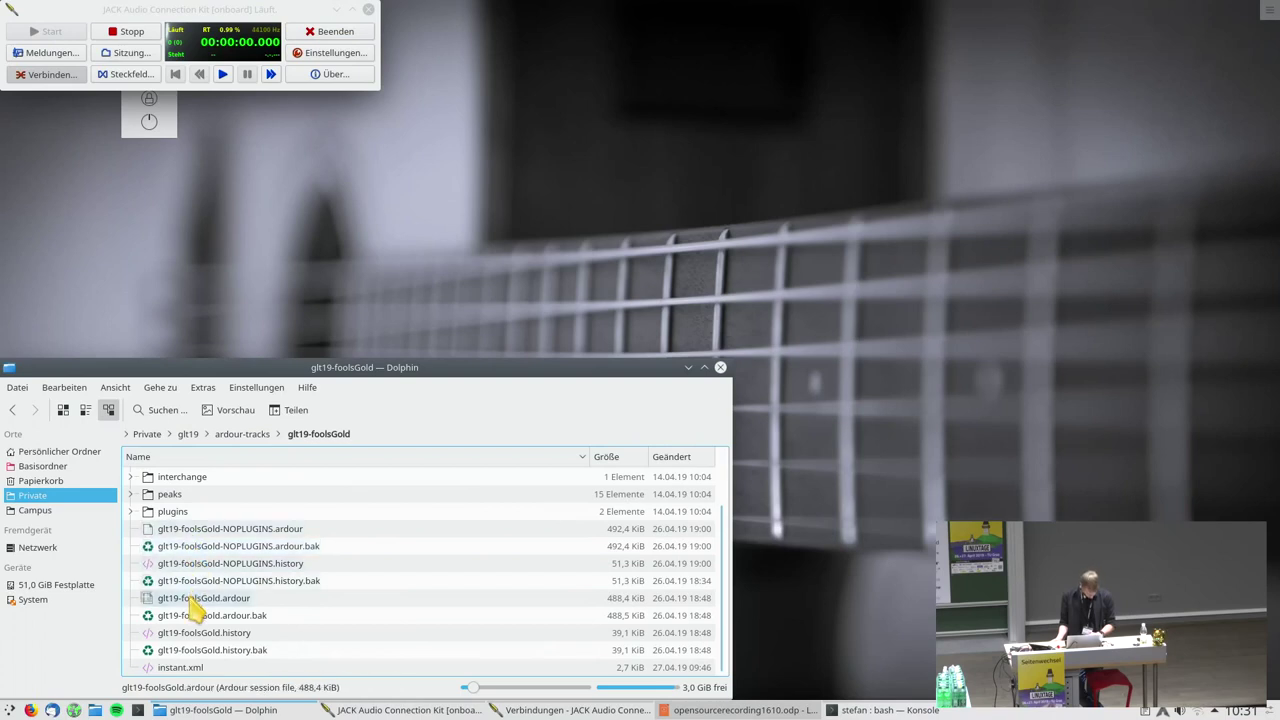
pyautogui.click(193, 534)
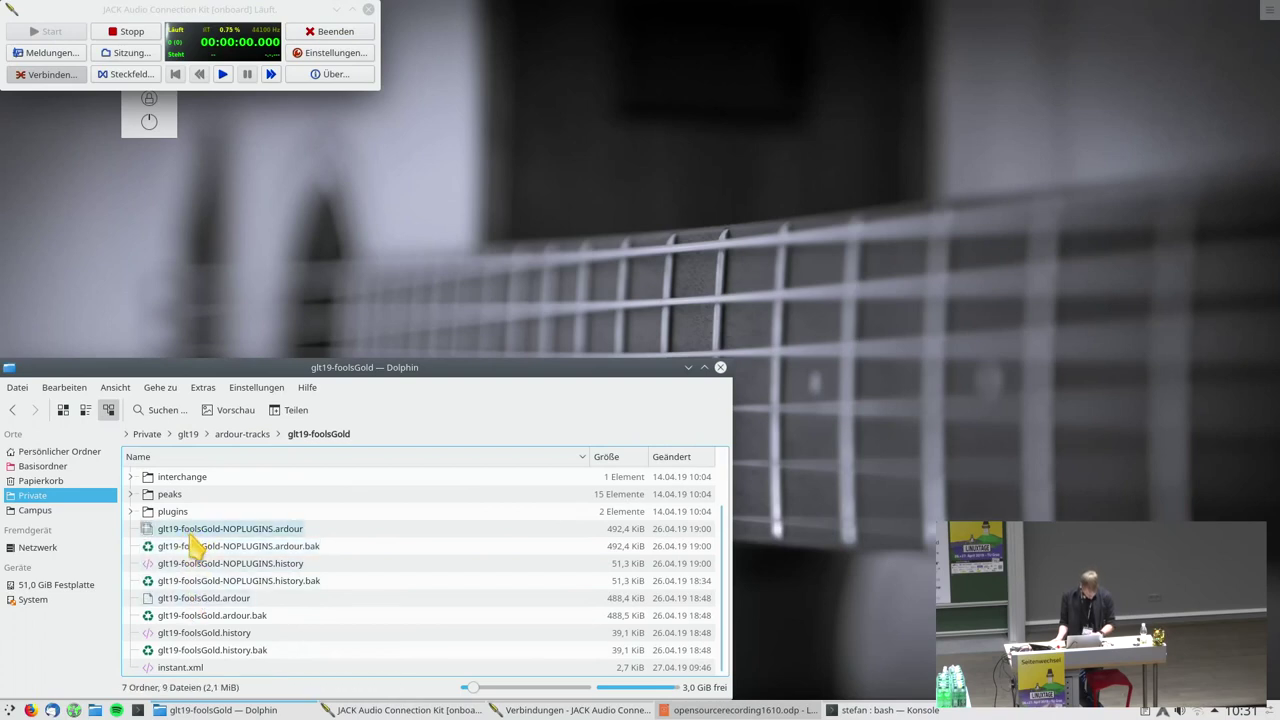
pyautogui.doubleClick(197, 540)
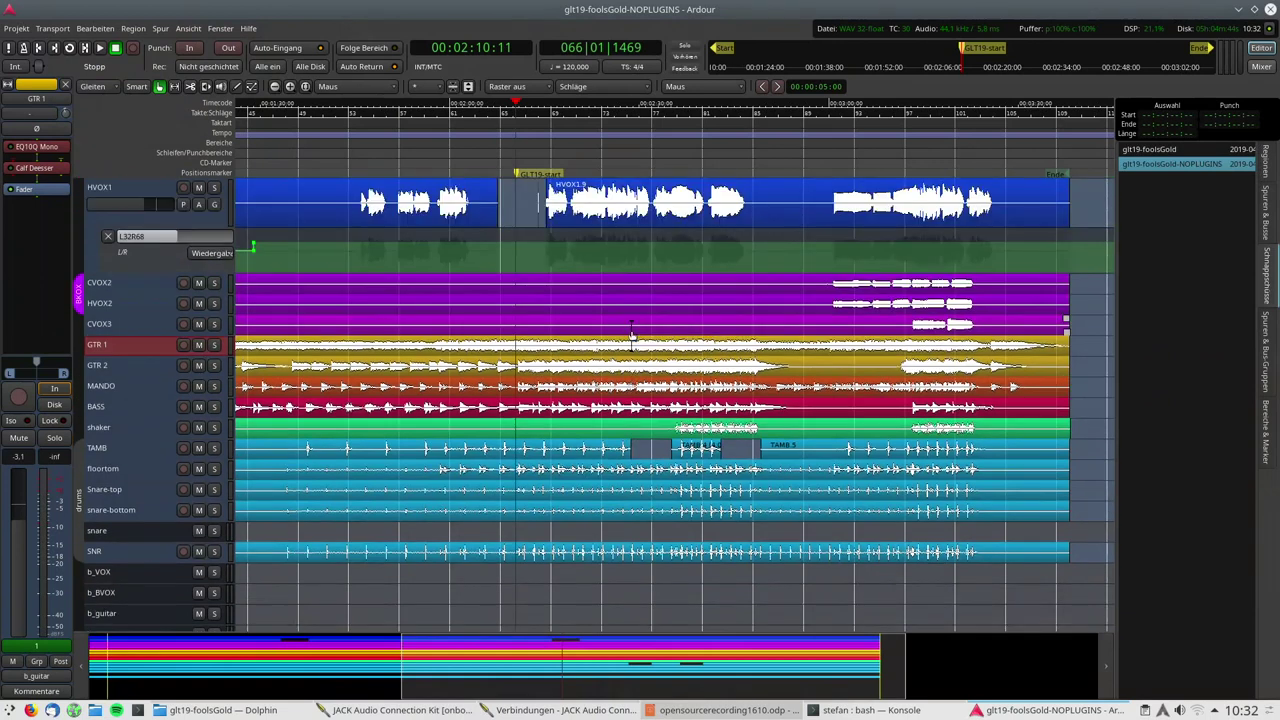
# Select the b_guitar bus, solo it during playback of the session, and stop playback
pyautogui.scroll(1, 632, 335)
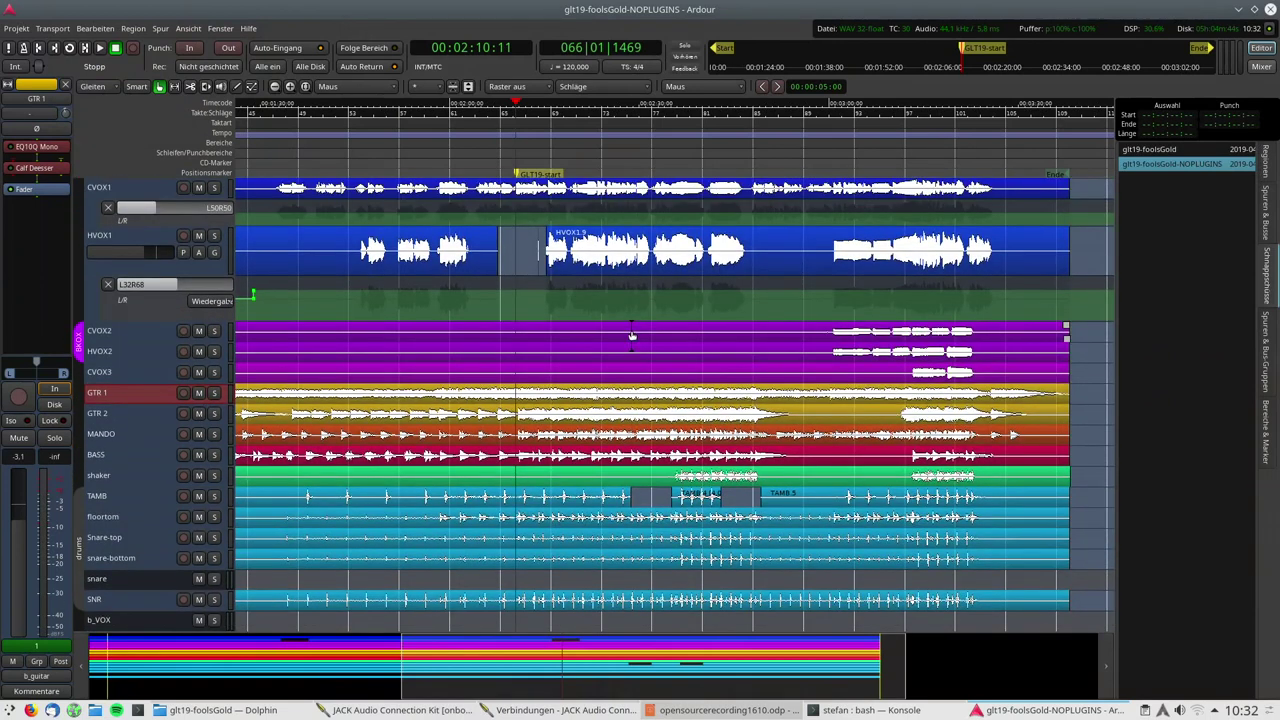
pyautogui.scroll(-3, 632, 335)
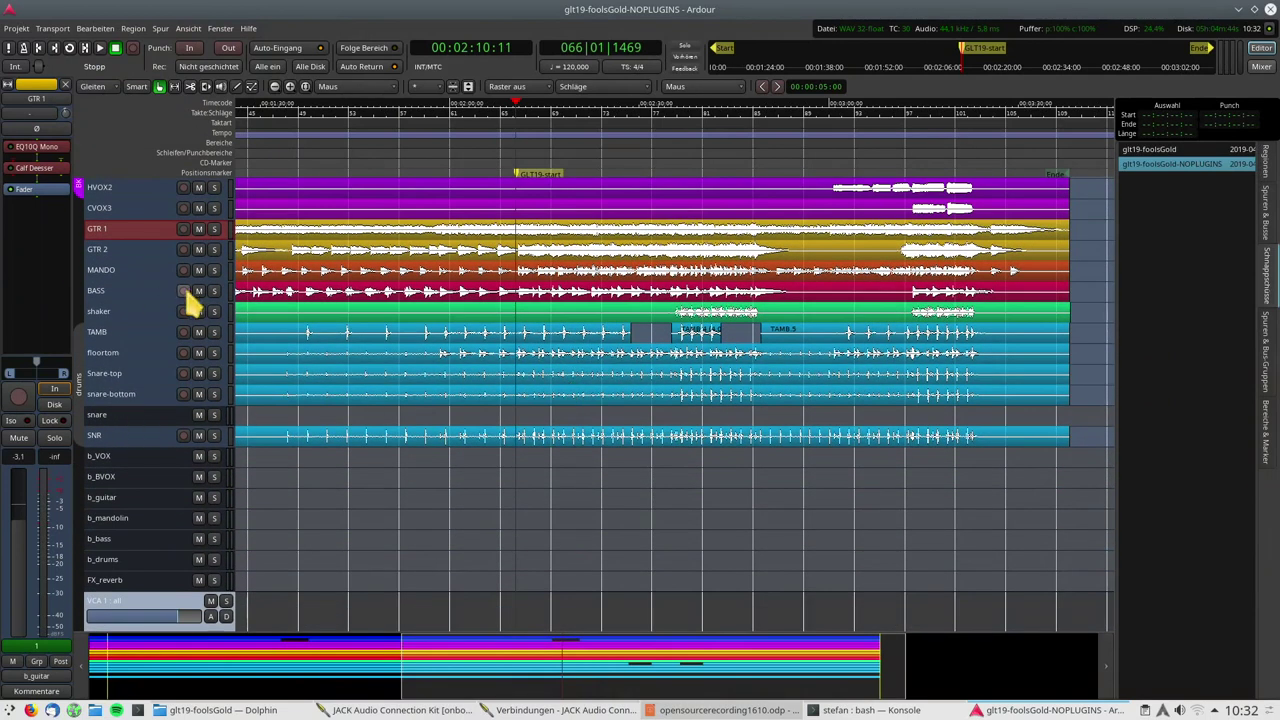
pyautogui.click(146, 505)
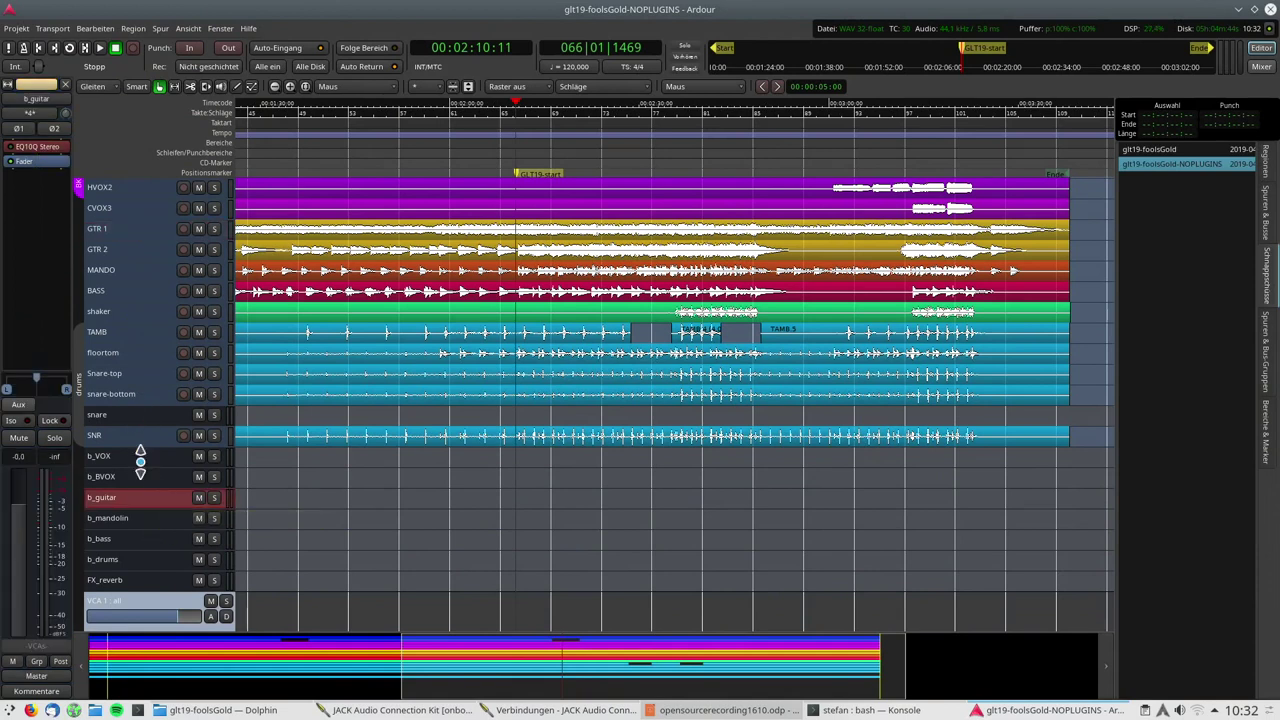
pyautogui.press('space')
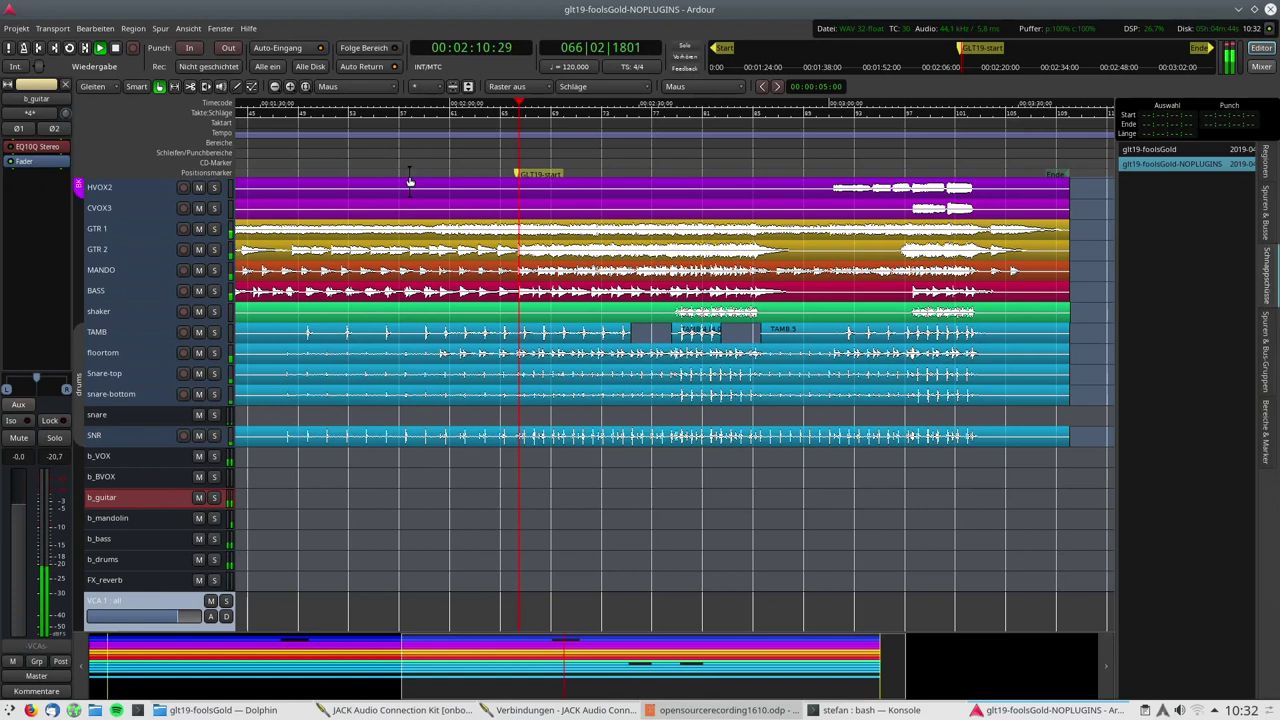
pyautogui.click(214, 499)
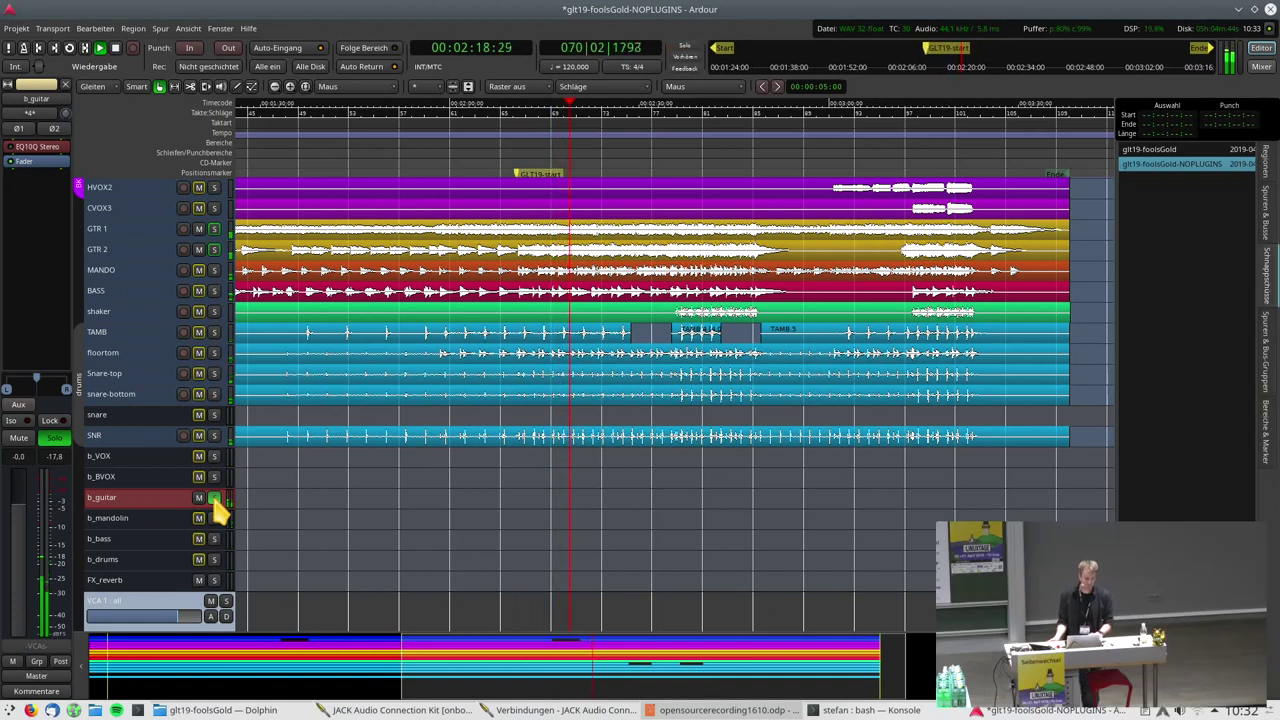
pyautogui.press('space')
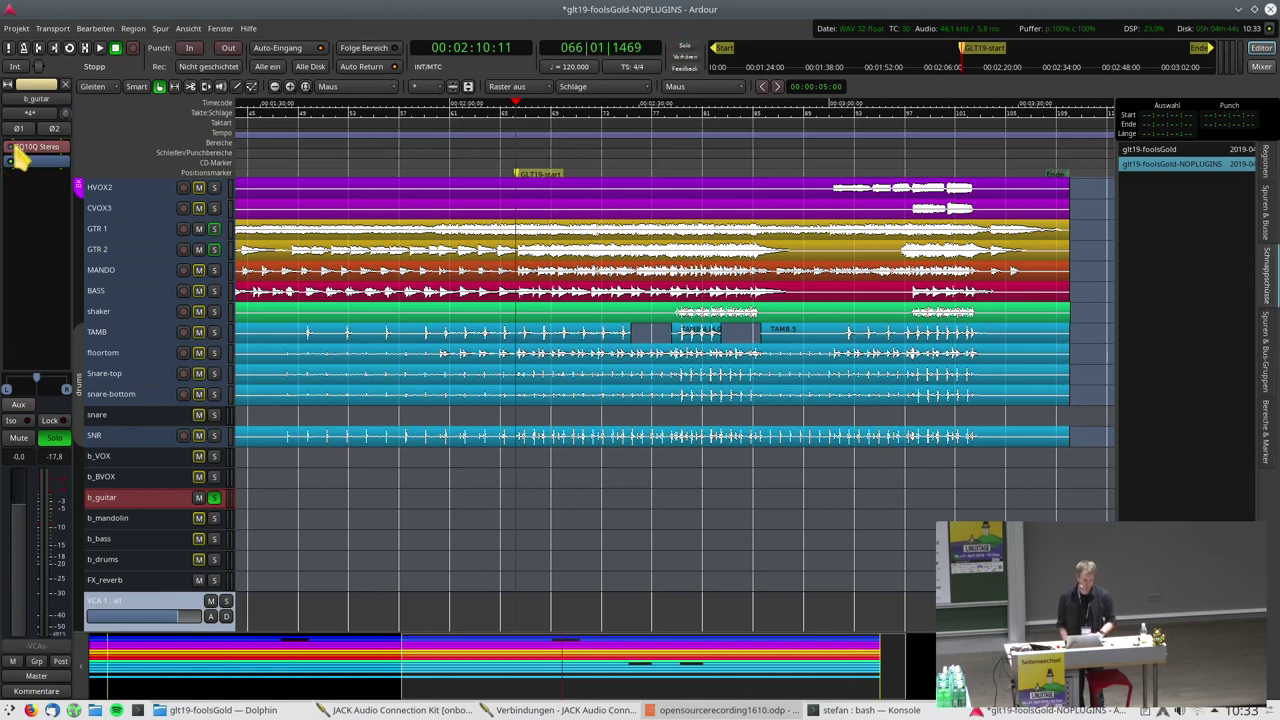
# Review the channel and bus strips with their plugin chains in the mixer, then return to the editor
pyautogui.scroll(3, 153, 320)
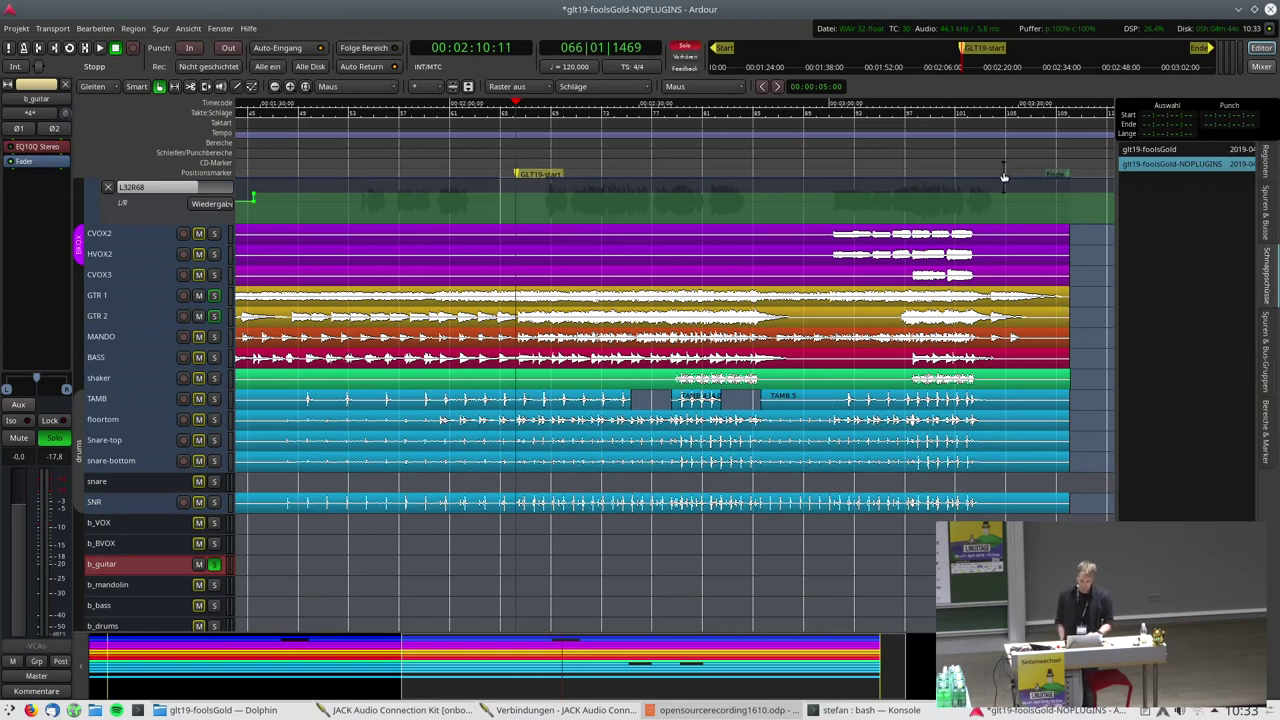
pyautogui.click(1261, 67)
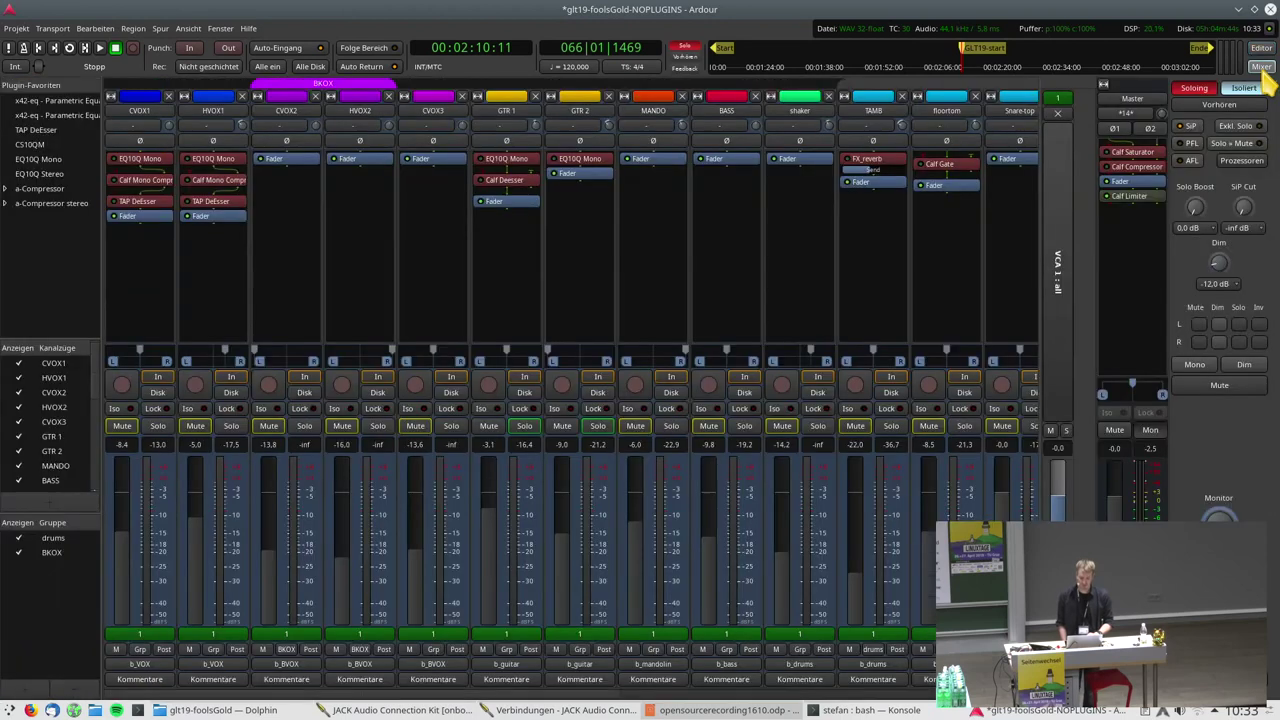
pyautogui.moveTo(240, 708)
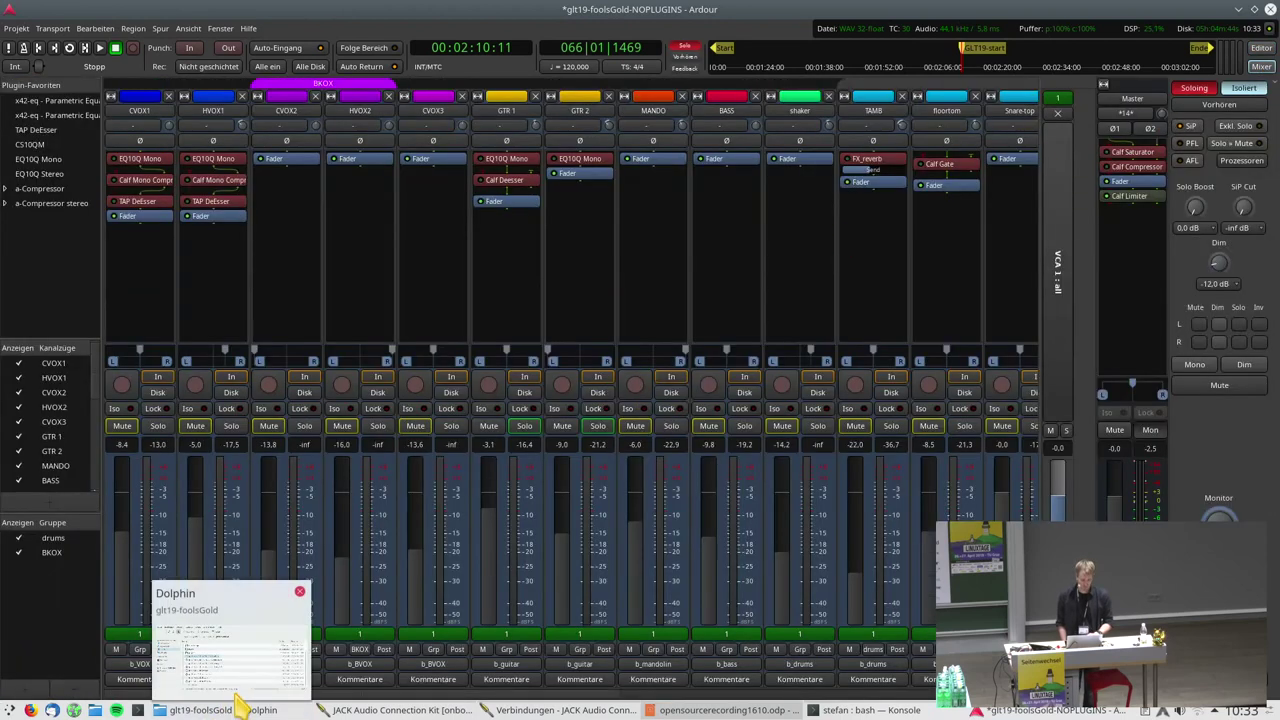
pyautogui.hscroll(3, 437, 697)
pyautogui.moveTo(437, 697); pyautogui.dragTo(740, 700)
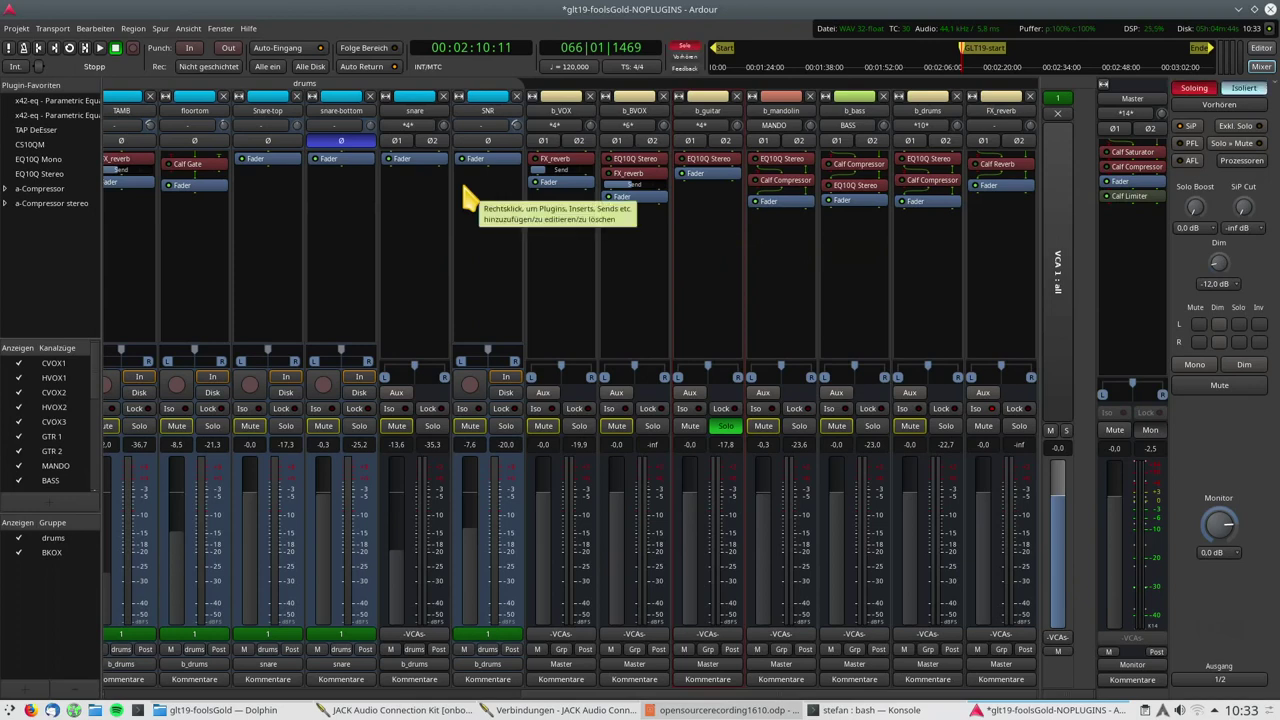
pyautogui.click(1261, 50)
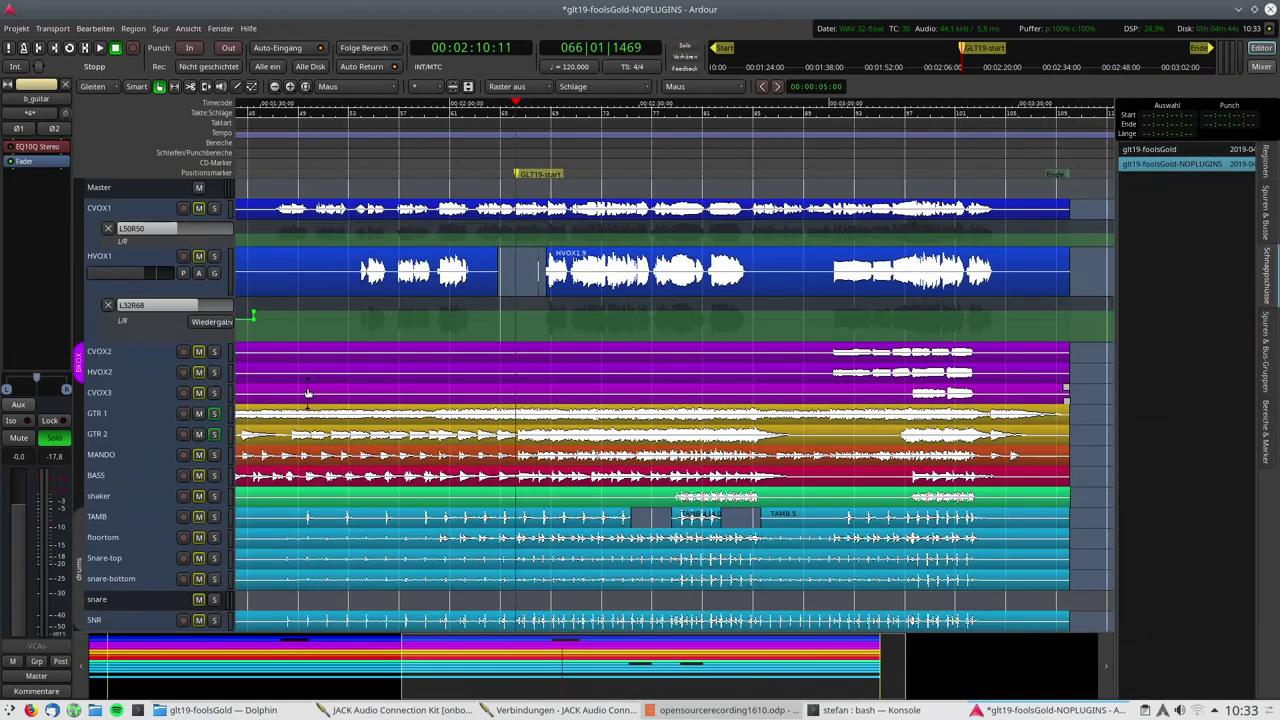
# Select the HVOX1 track and place the playhead at the start of its vocal region near 00:01:01
pyautogui.moveTo(539, 662); pyautogui.dragTo(297, 632)
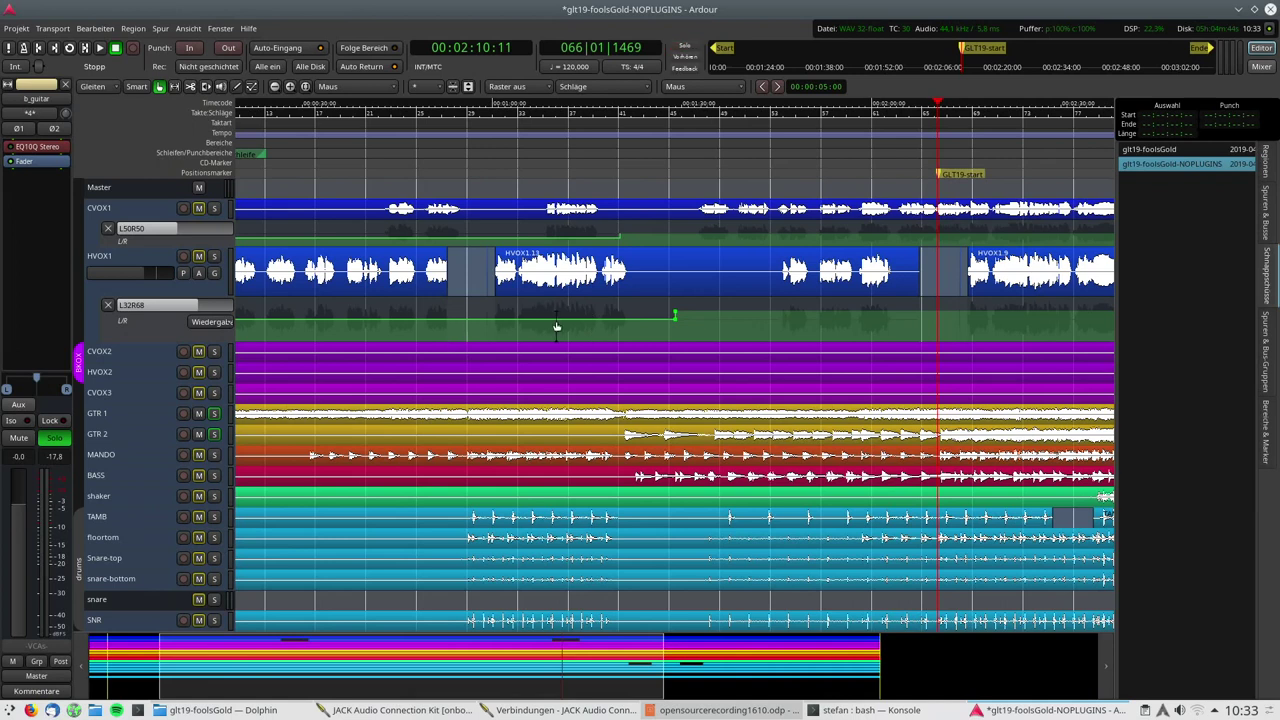
pyautogui.click(462, 139)
pyautogui.click(152, 274)
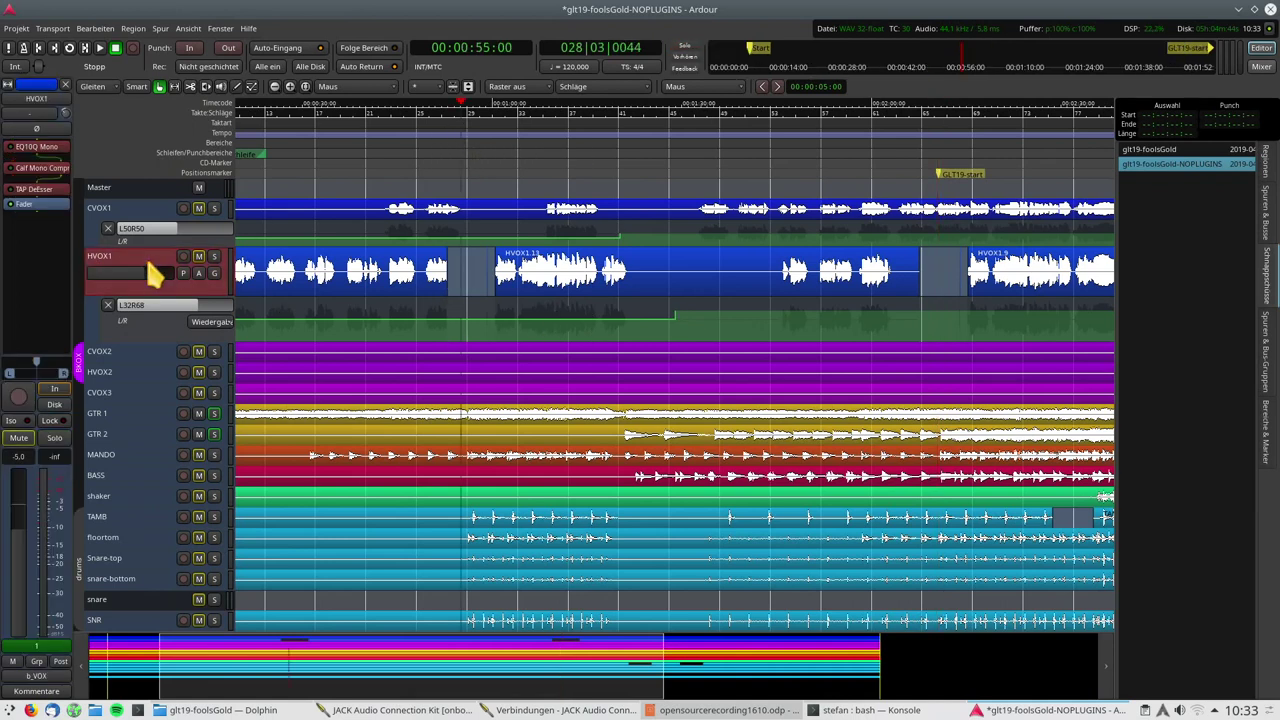
pyautogui.click(502, 178)
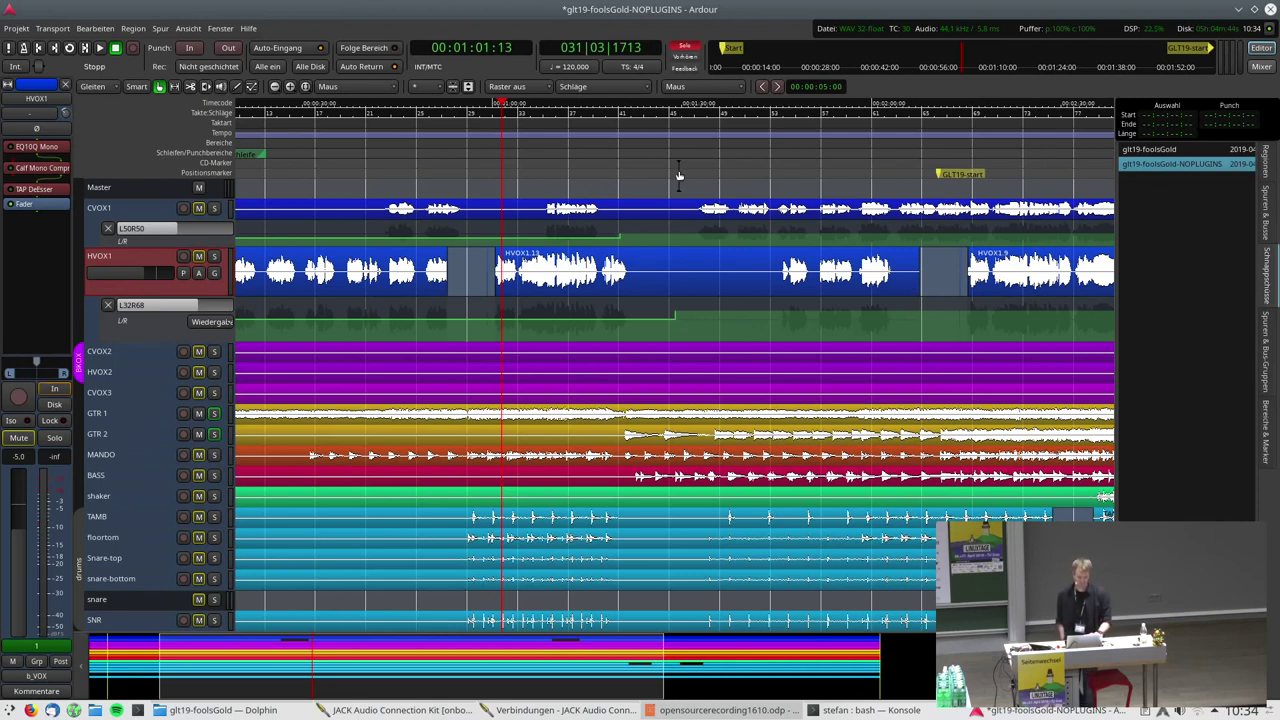
pyautogui.click(749, 171)
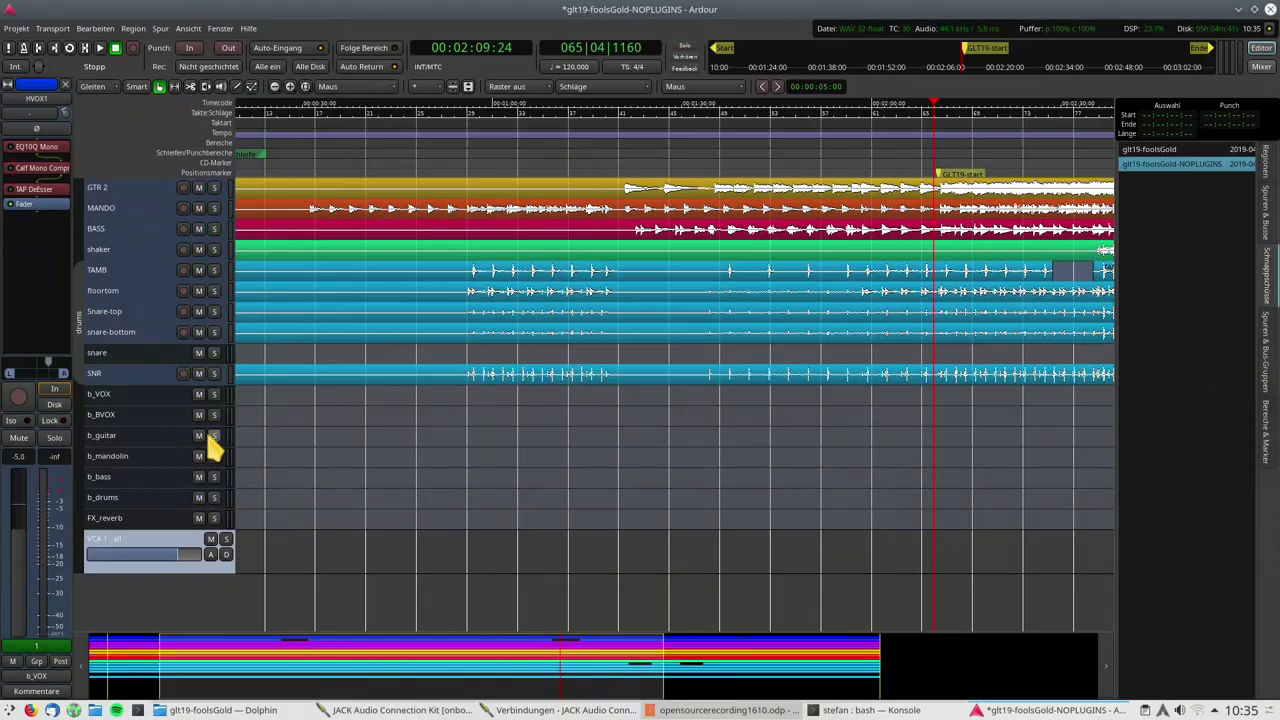
# Play the unprocessed mix from just before the GLT19-start marker and stop playback
pyautogui.scroll(5, 743, 358)
pyautogui.press('space')
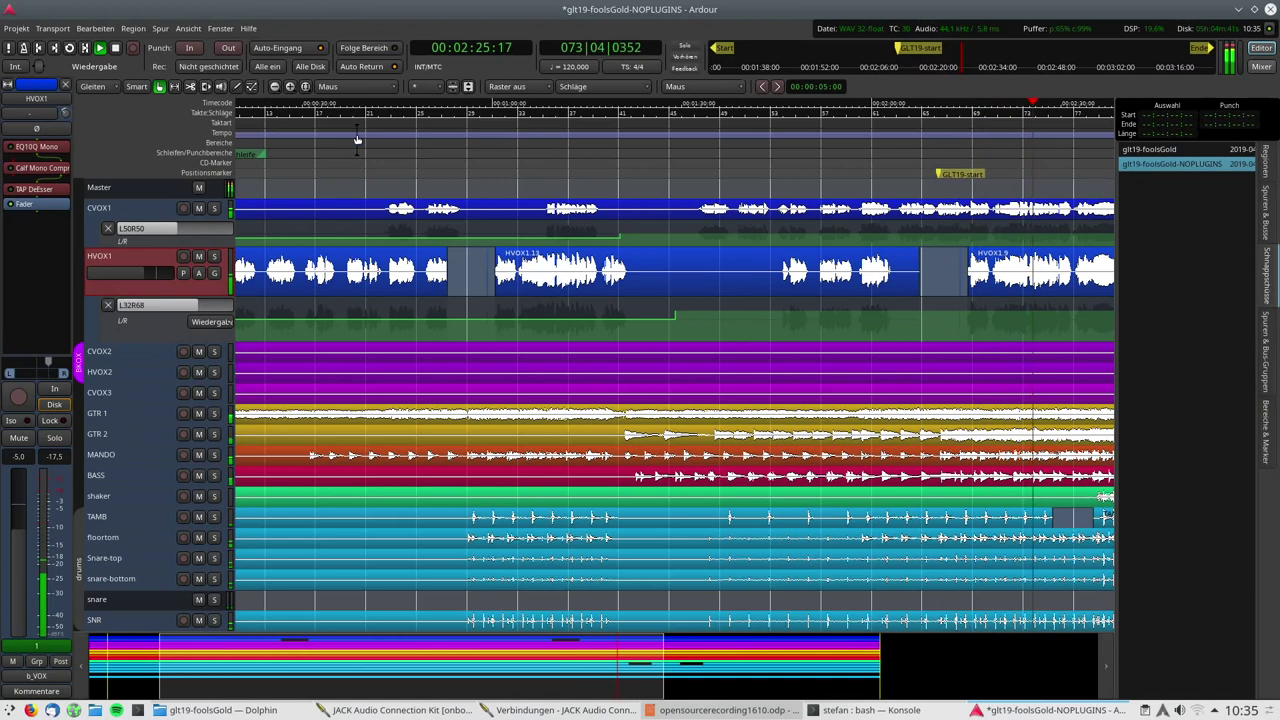
pyautogui.press('space')
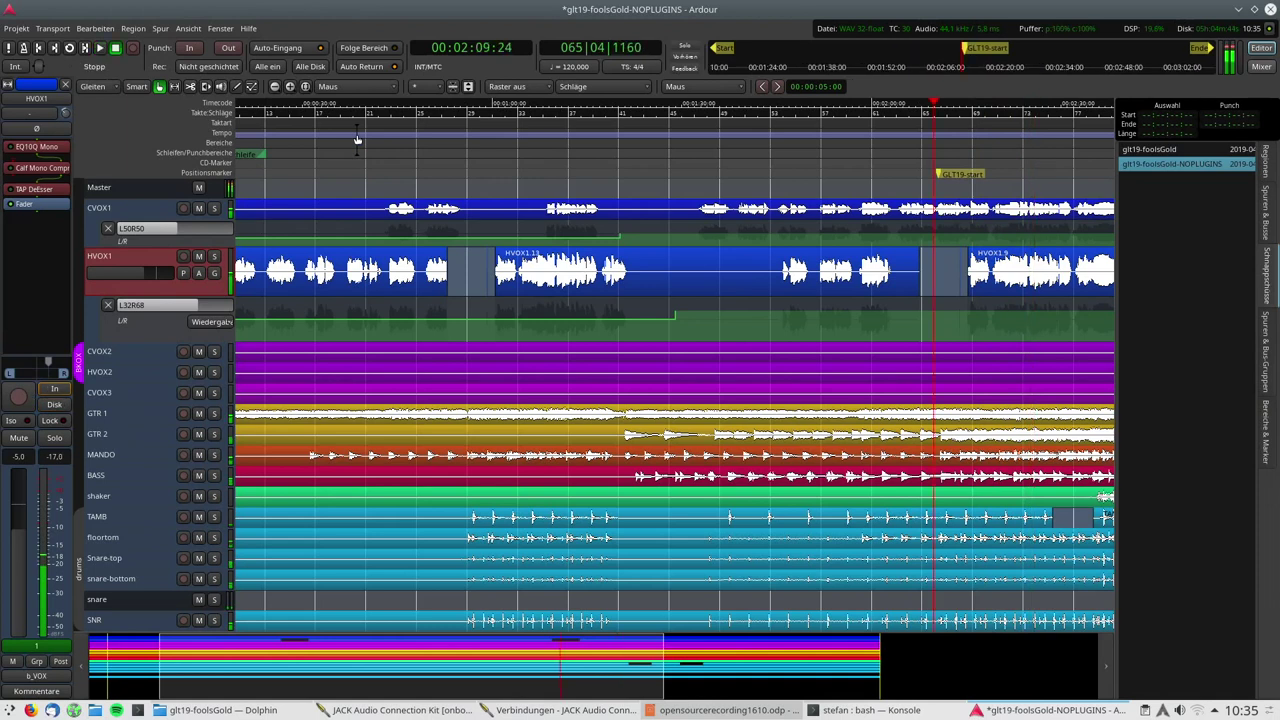
# Switch to the glt19-foolsGold snapshot without saving the current one, and play its mix for comparison before stopping
pyautogui.click(1163, 165)
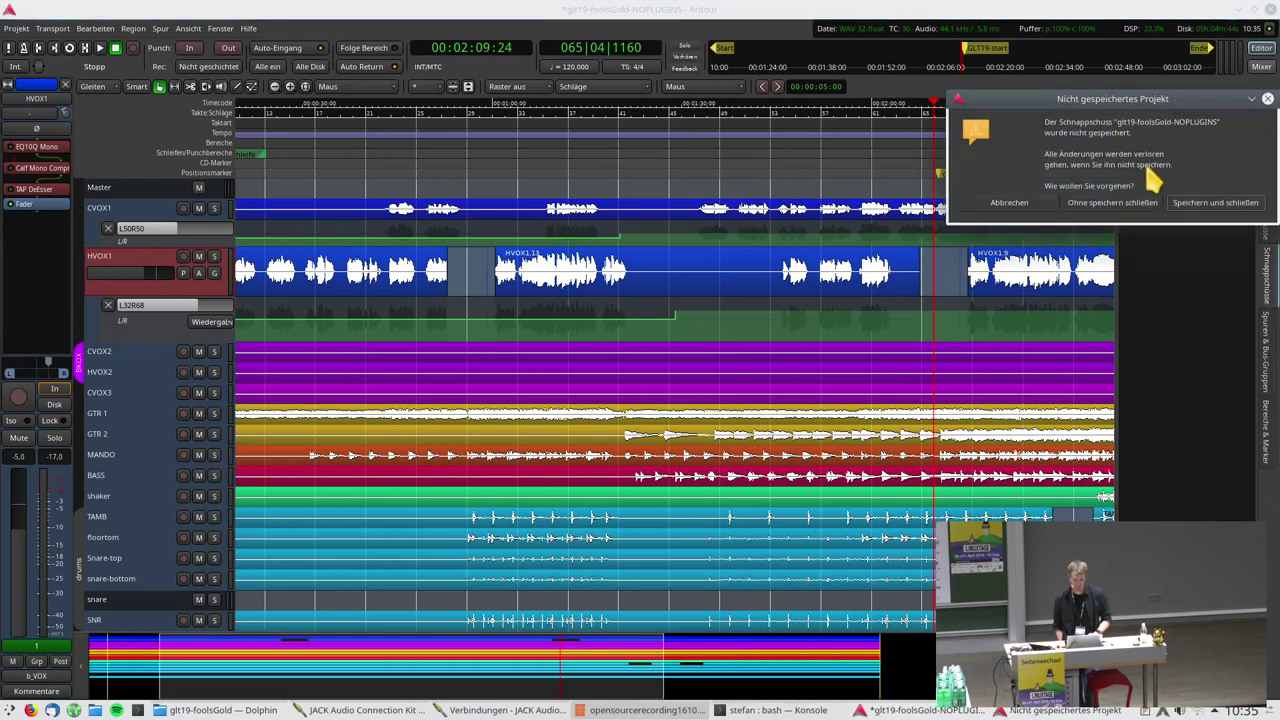
pyautogui.click(1110, 203)
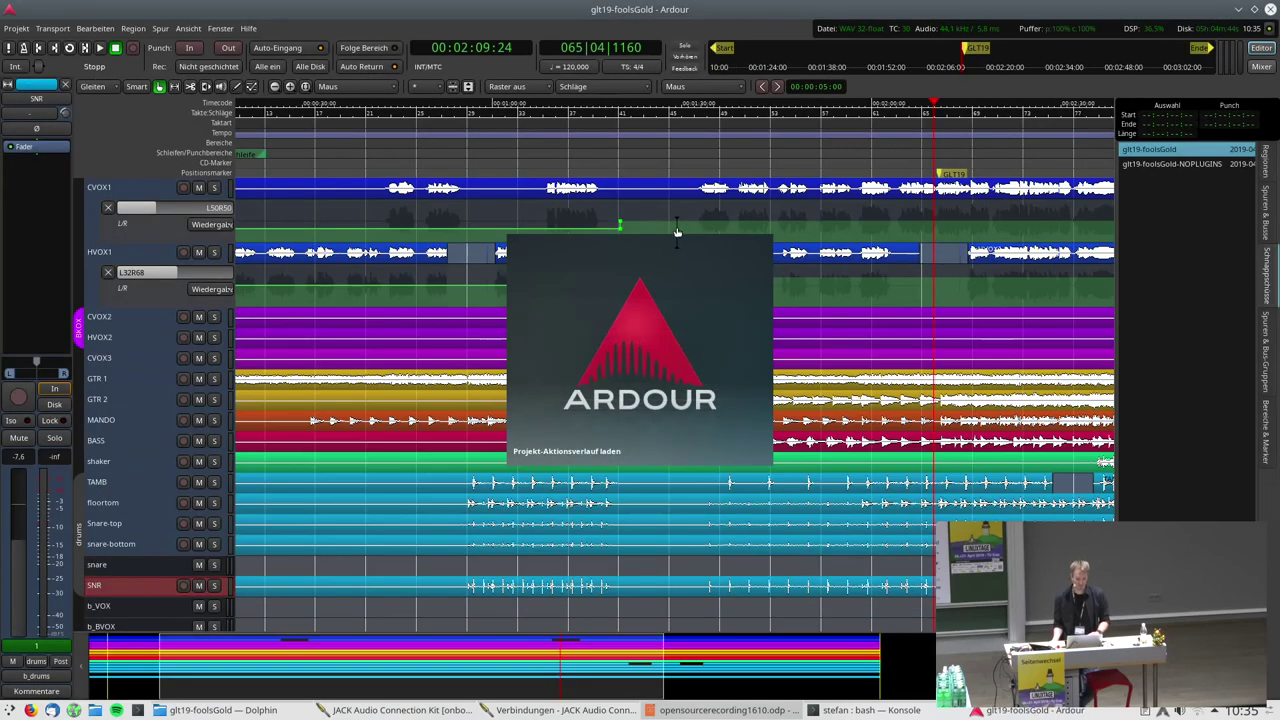
pyautogui.press('space')
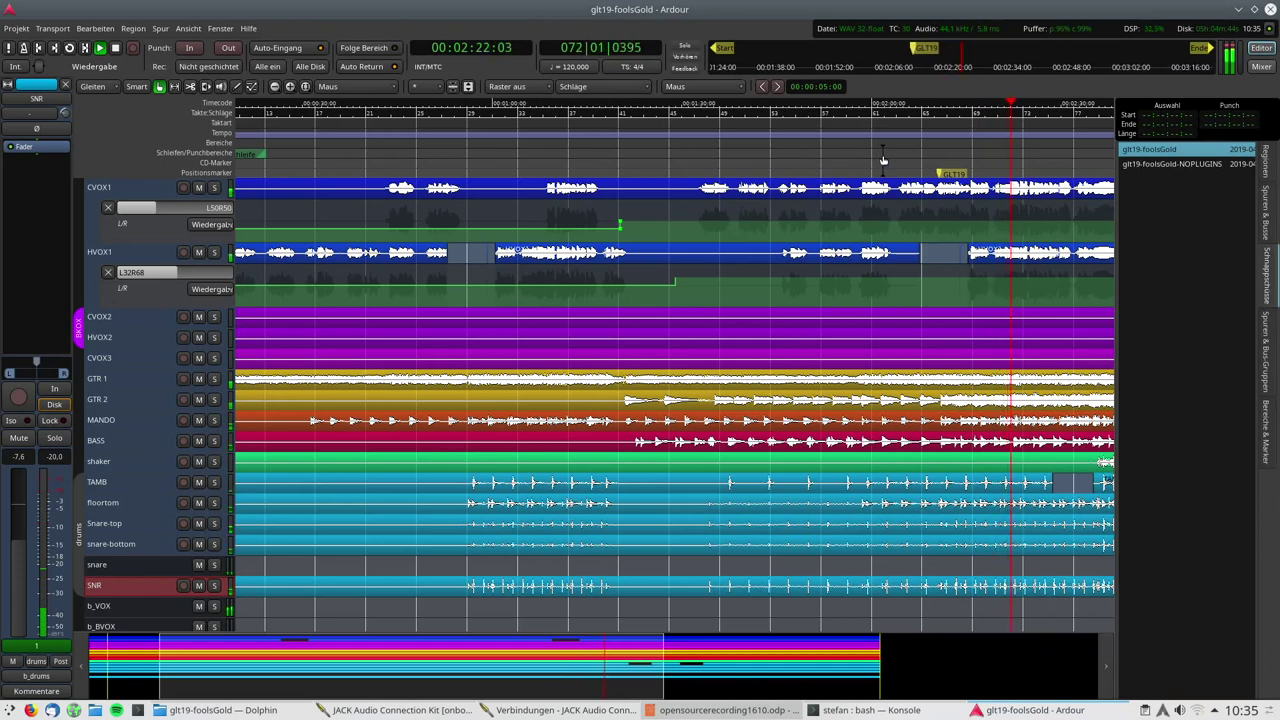
pyautogui.press('space')
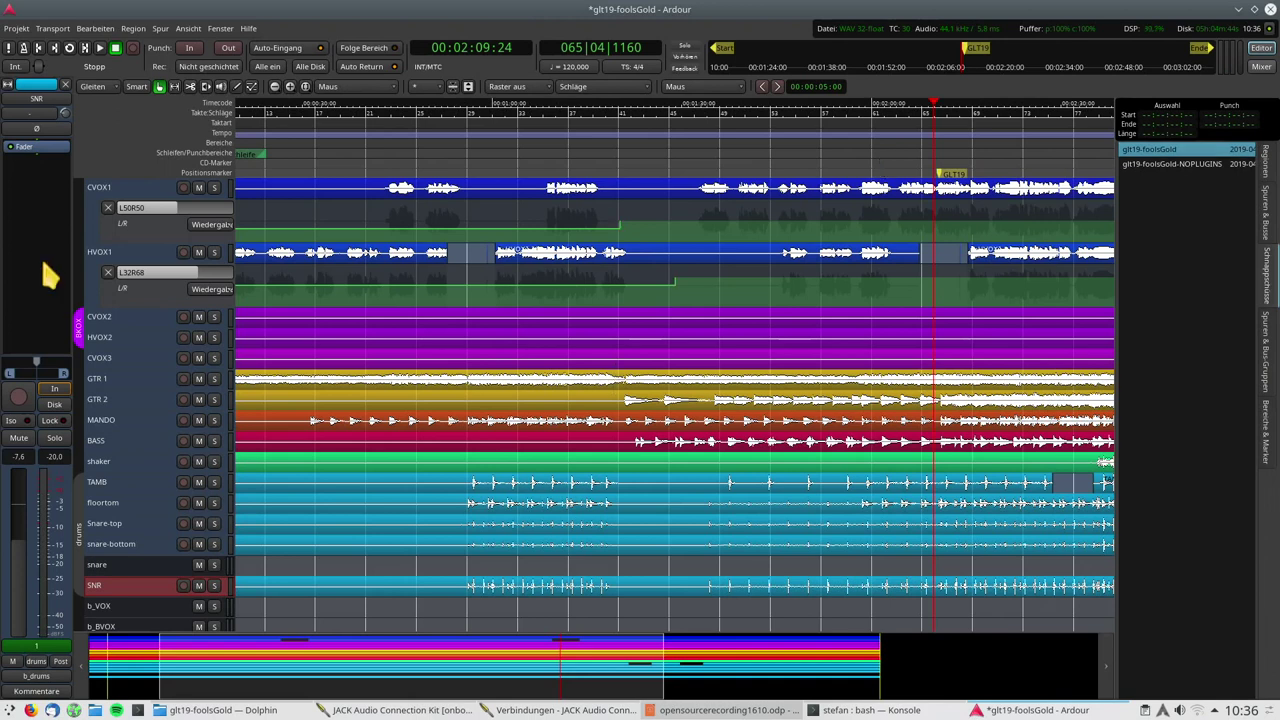
# Select the b_guitar bus and inspect its EQ10Q Stereo equalizer curve and bands, then close the plugin window
pyautogui.scroll(-5, 171, 486)
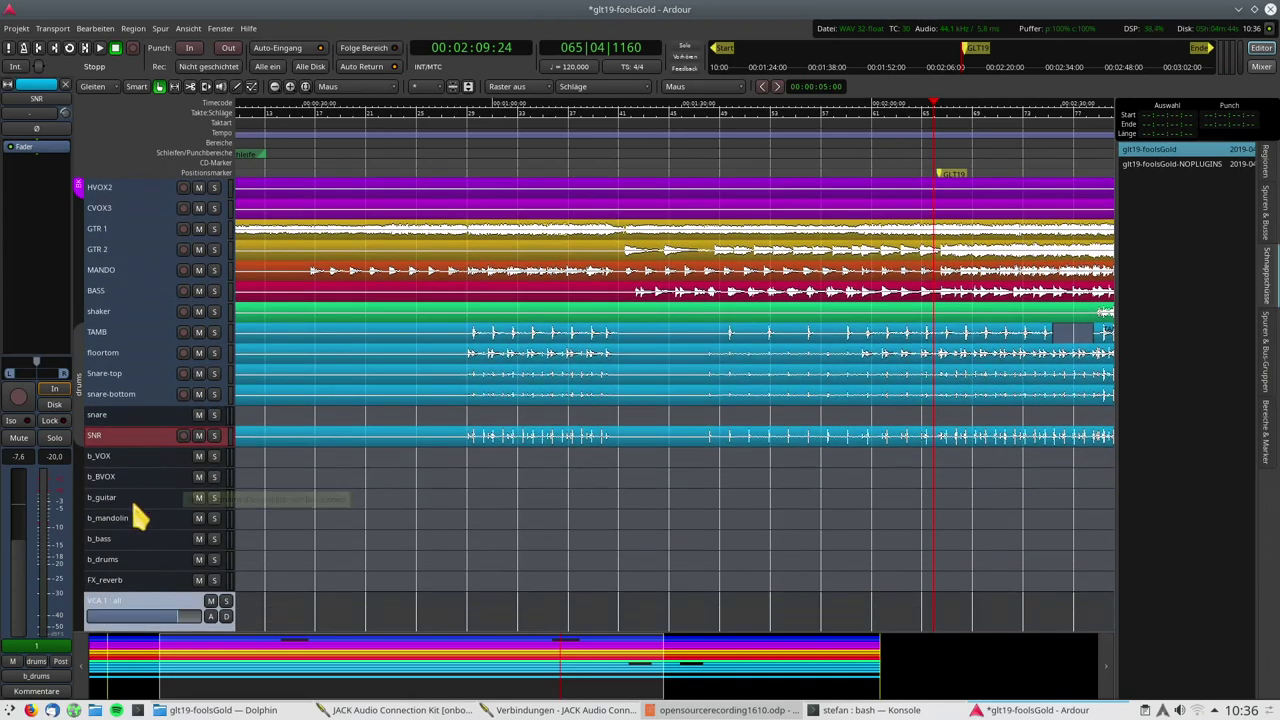
pyautogui.scroll(-2, 140, 515)
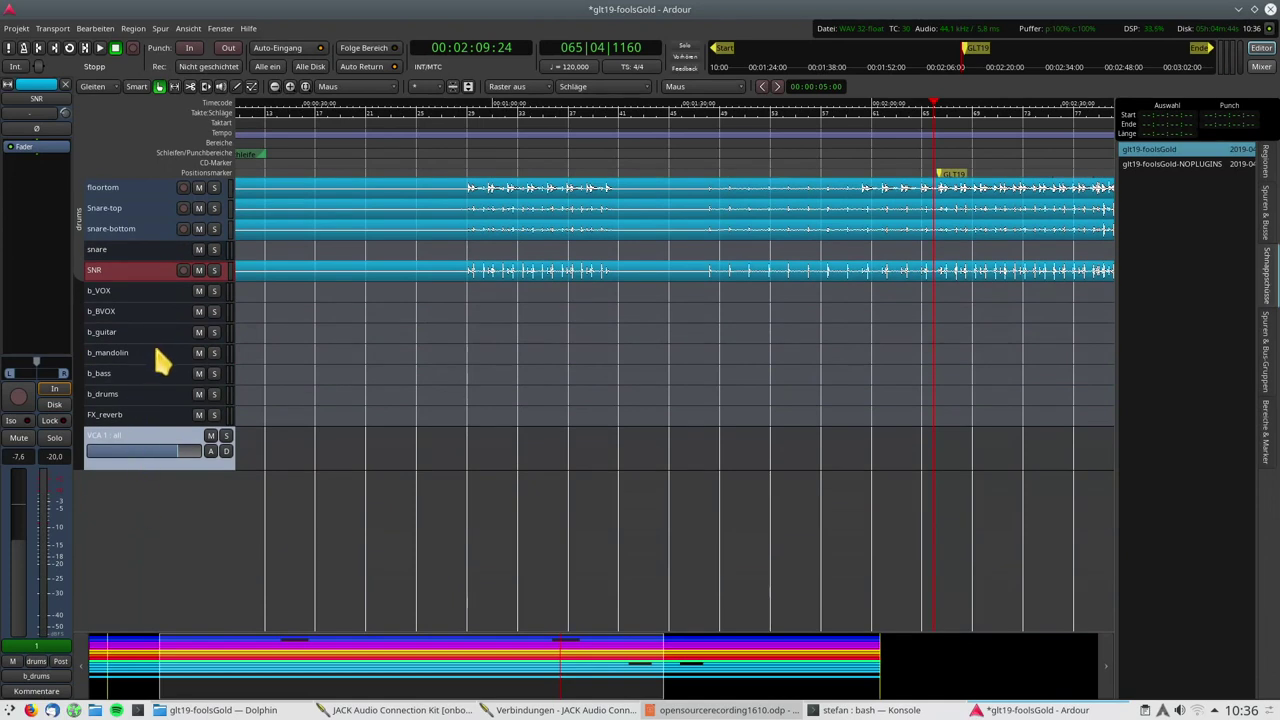
pyautogui.scroll(4, 134, 297)
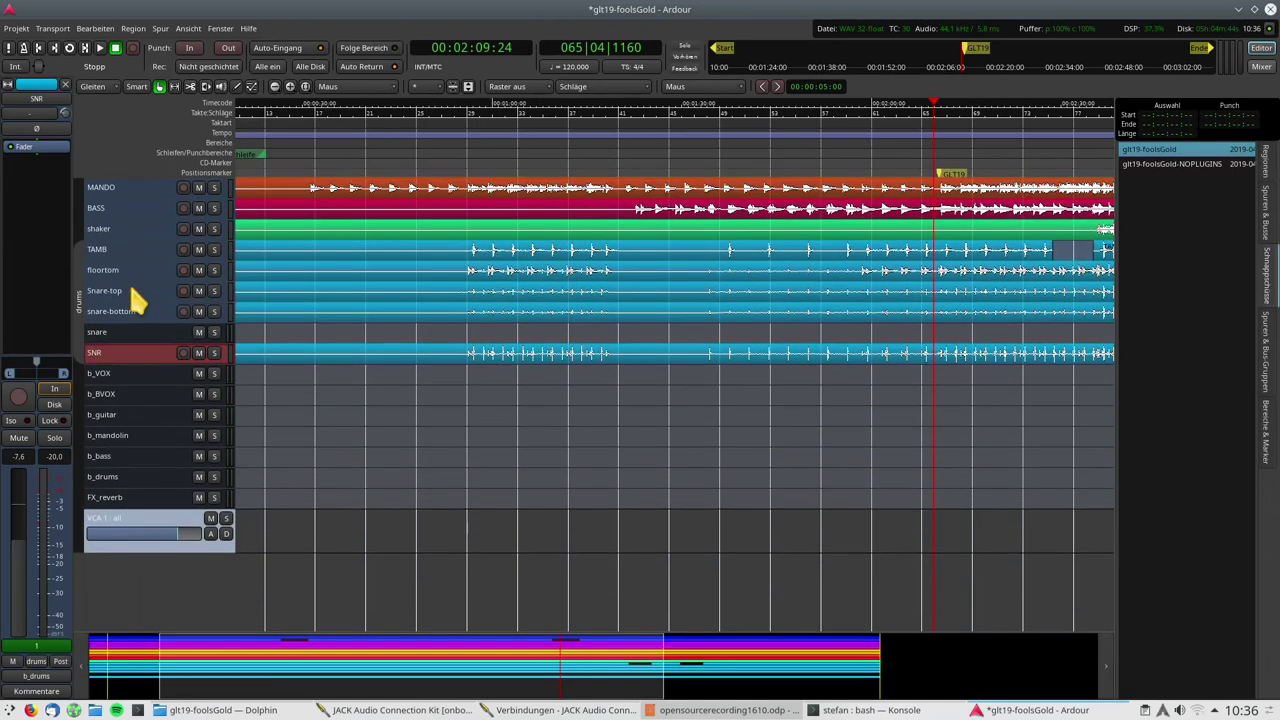
pyautogui.click(148, 414)
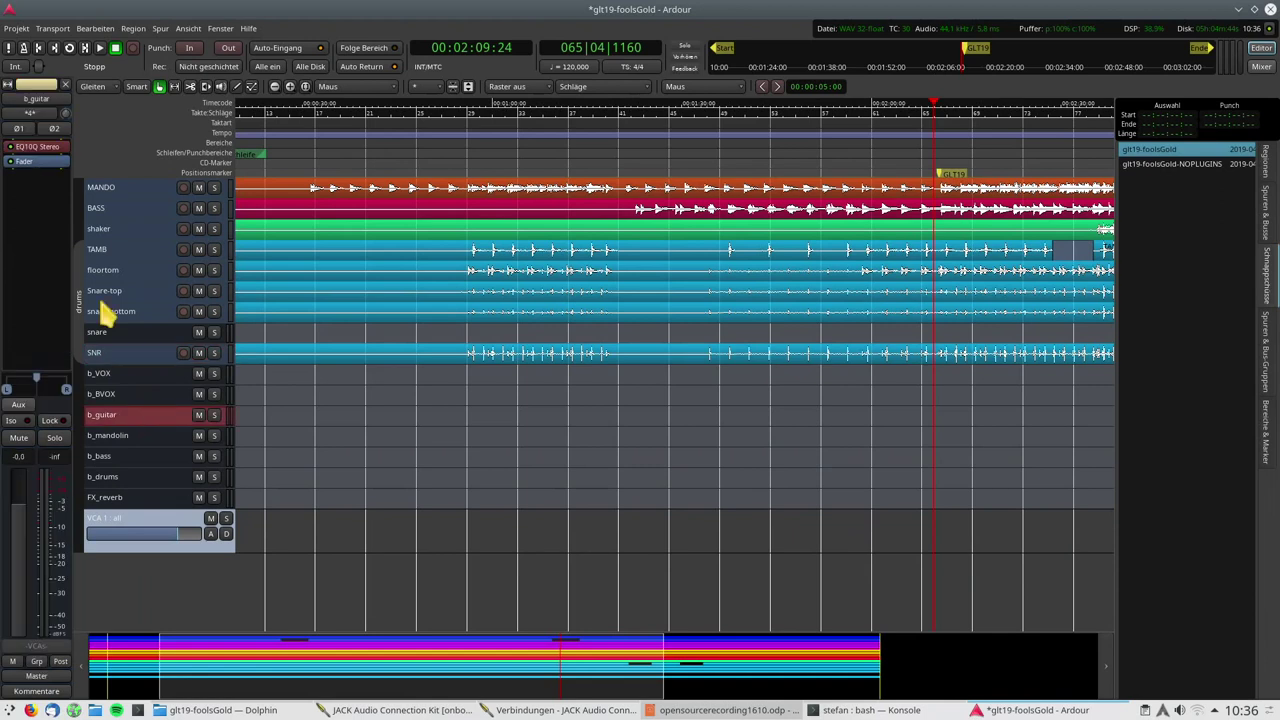
pyautogui.doubleClick(35, 148)
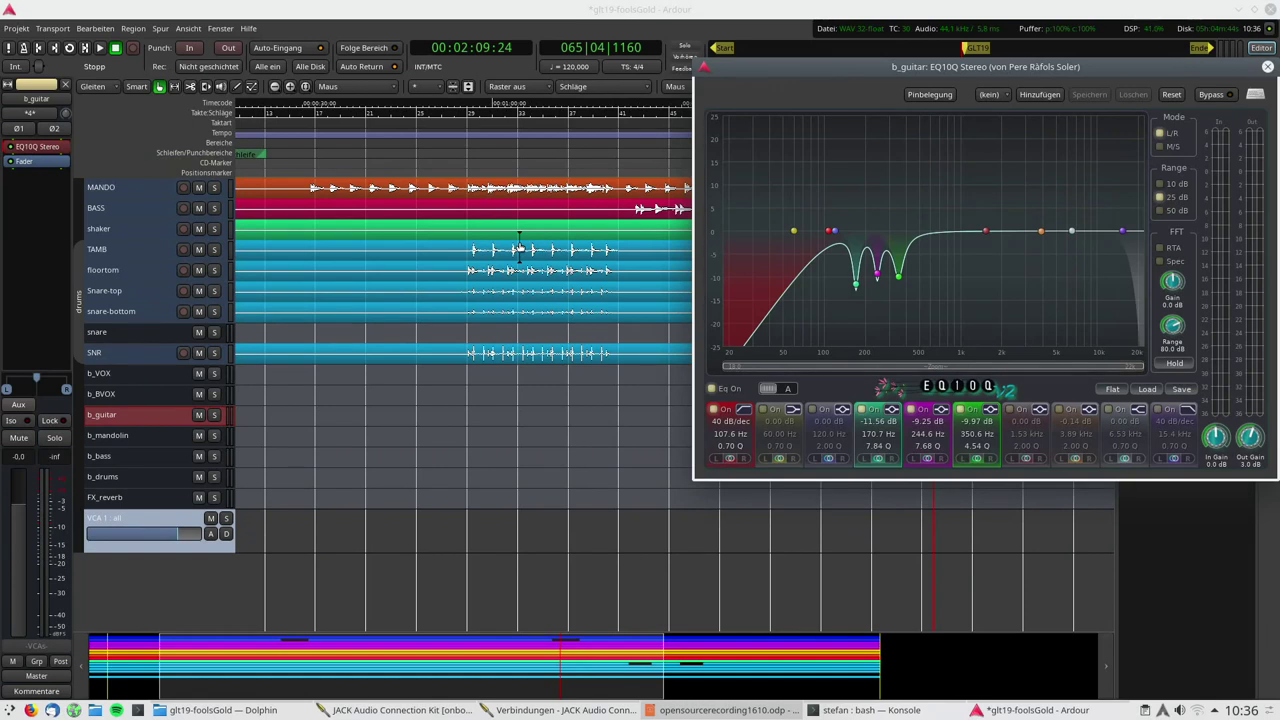
pyautogui.moveTo(855, 285)
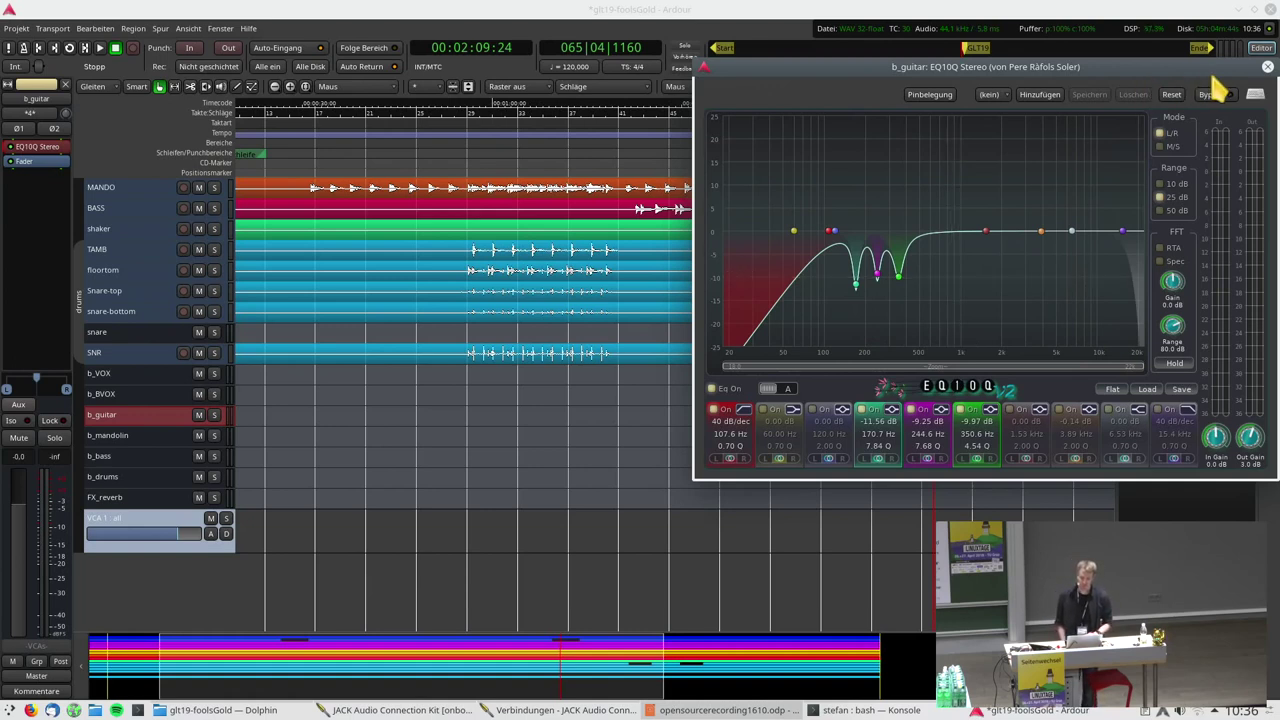
pyautogui.click(1267, 68)
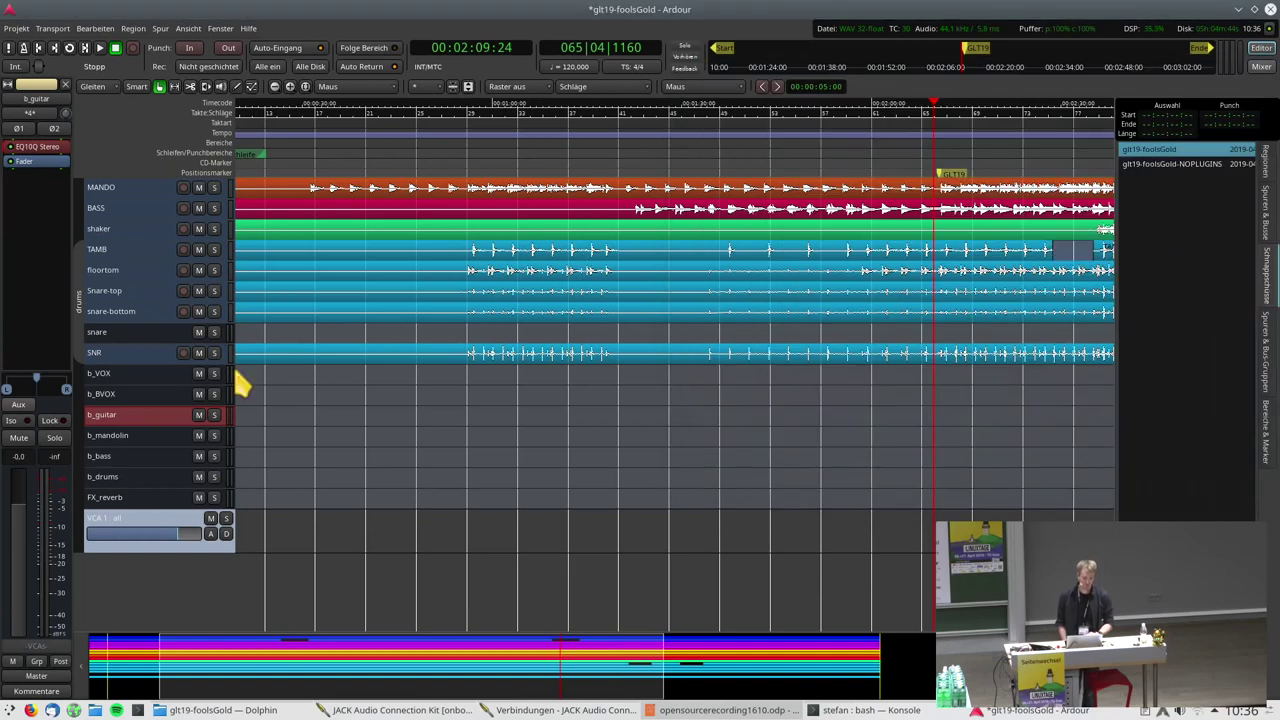
pyautogui.scroll(5, 240, 382)
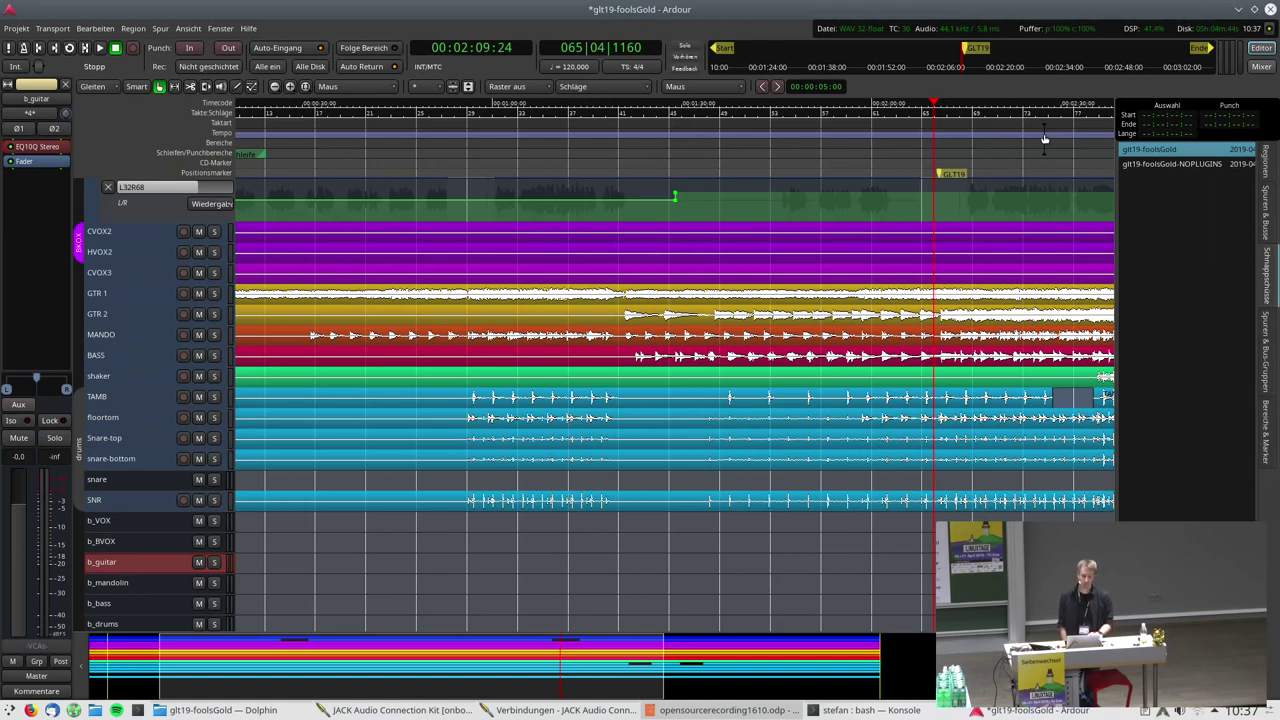
# Minimize Ardour, switch to the Konsole window and rerun an earlier command from its history
pyautogui.click(1242, 9)
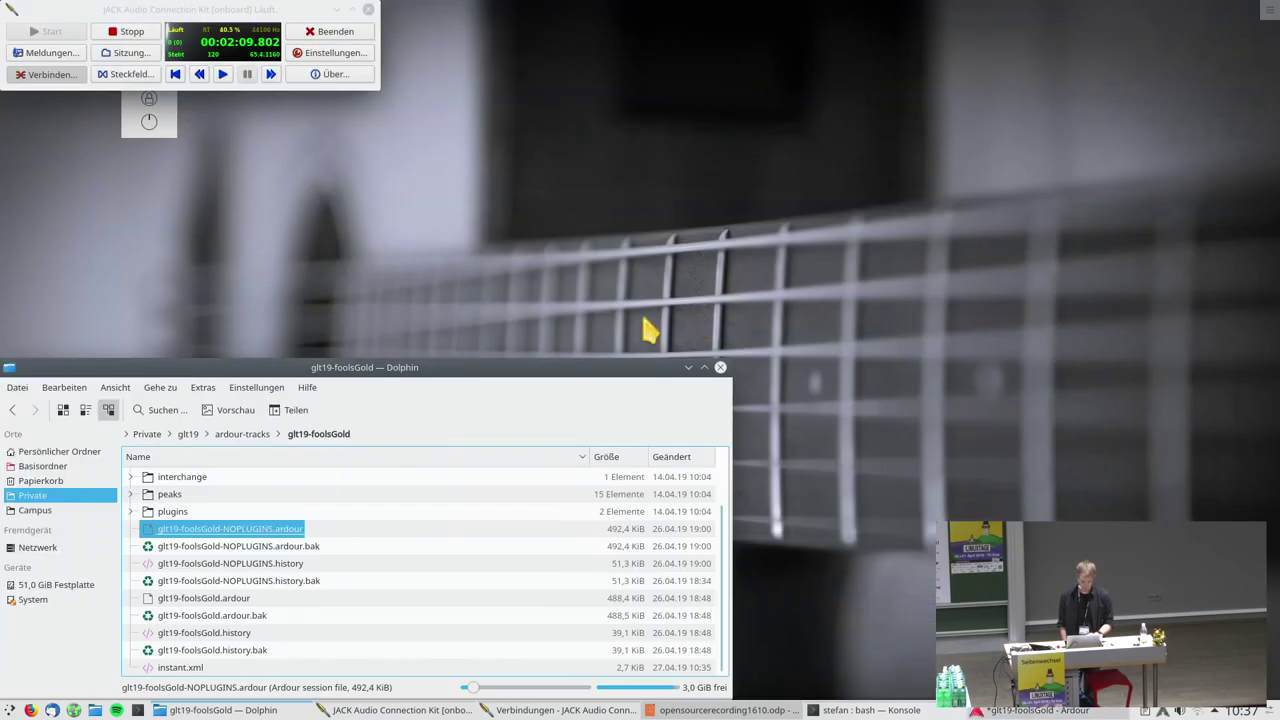
pyautogui.click(858, 710)
pyautogui.press('Up')
pyautogui.press('Up')
pyautogui.press('Return')
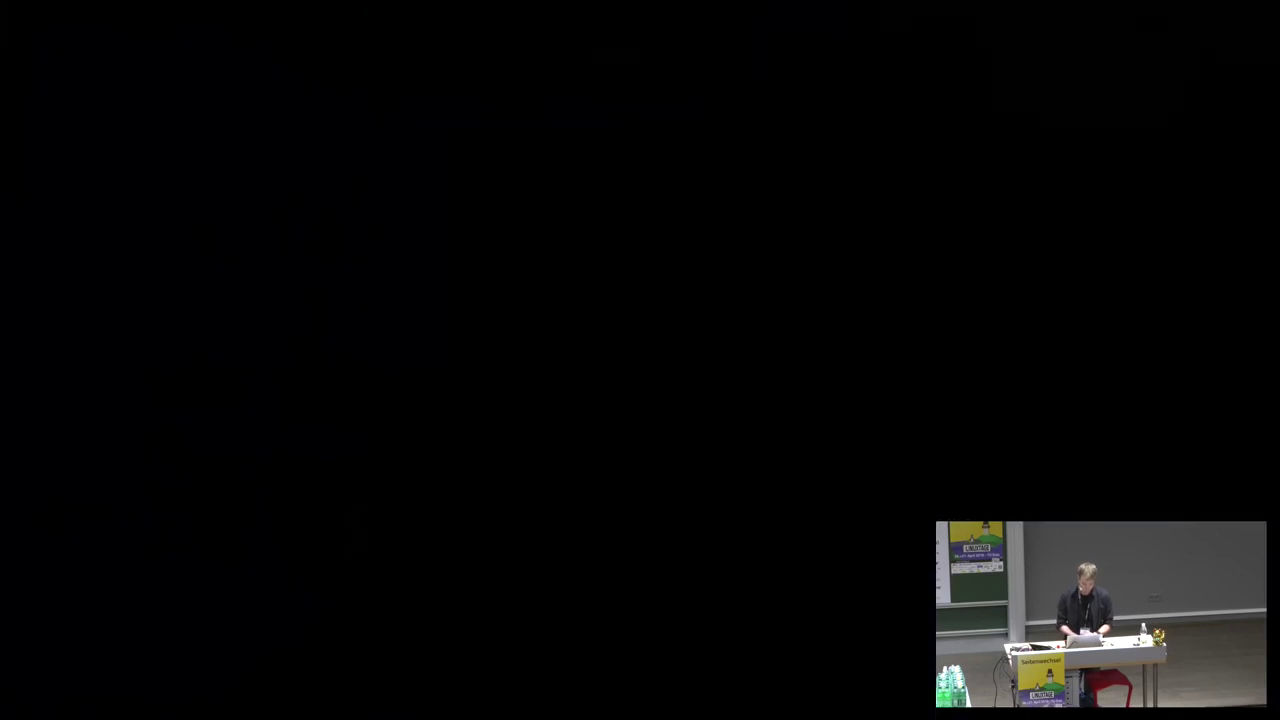